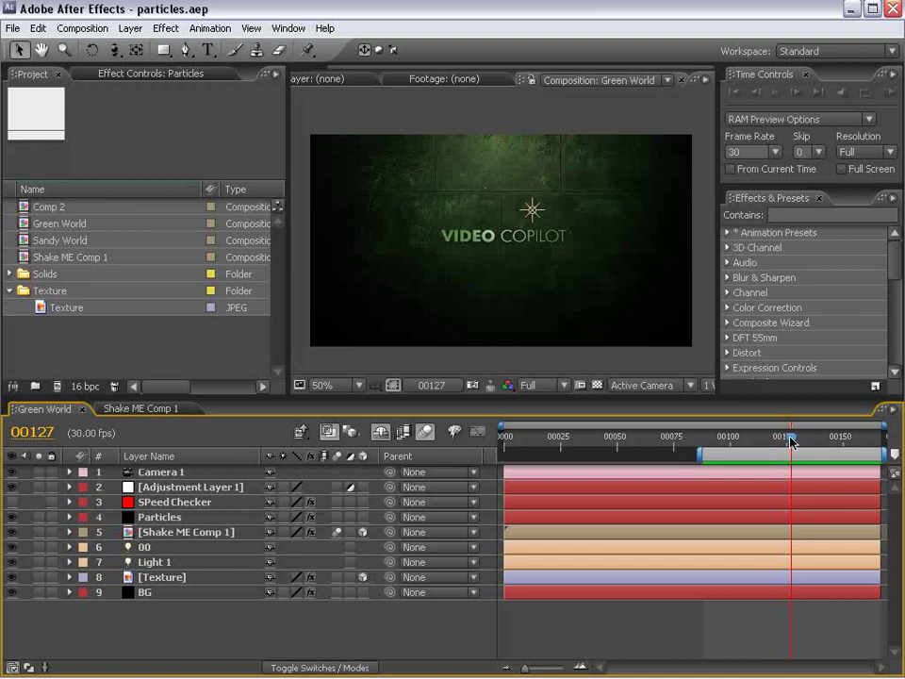
- Stop the looping Green World preview and step back to frame 00126
click(739, 592)
click(699, 644)
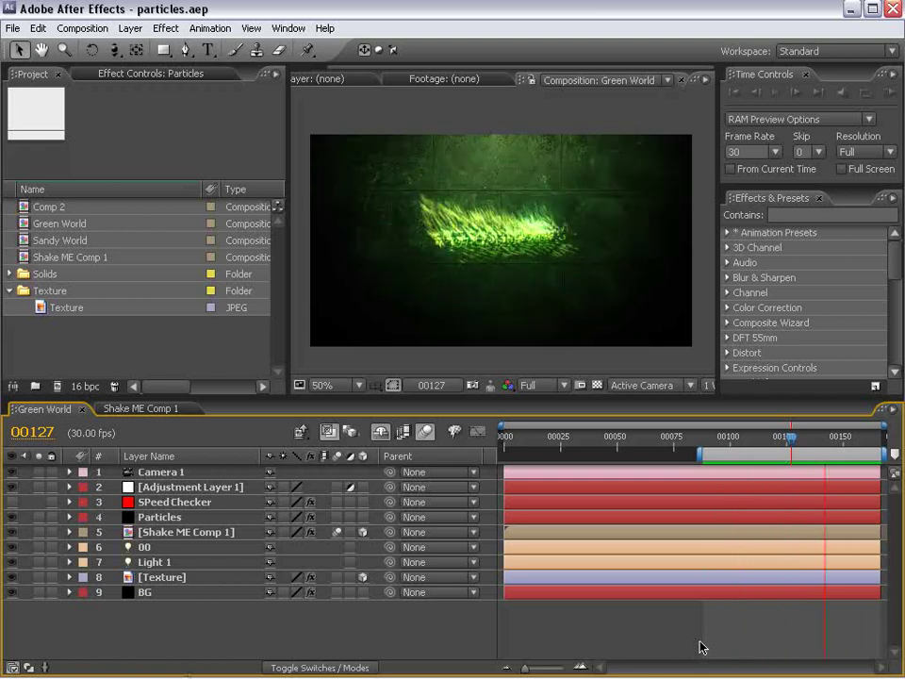
key(Page_Down)
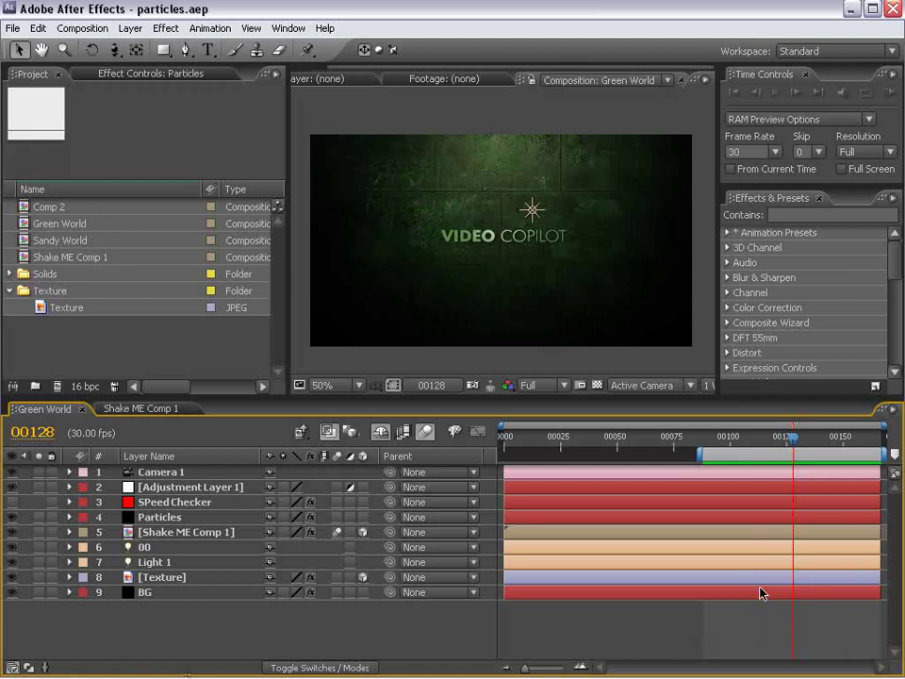
key(ctrl+z)
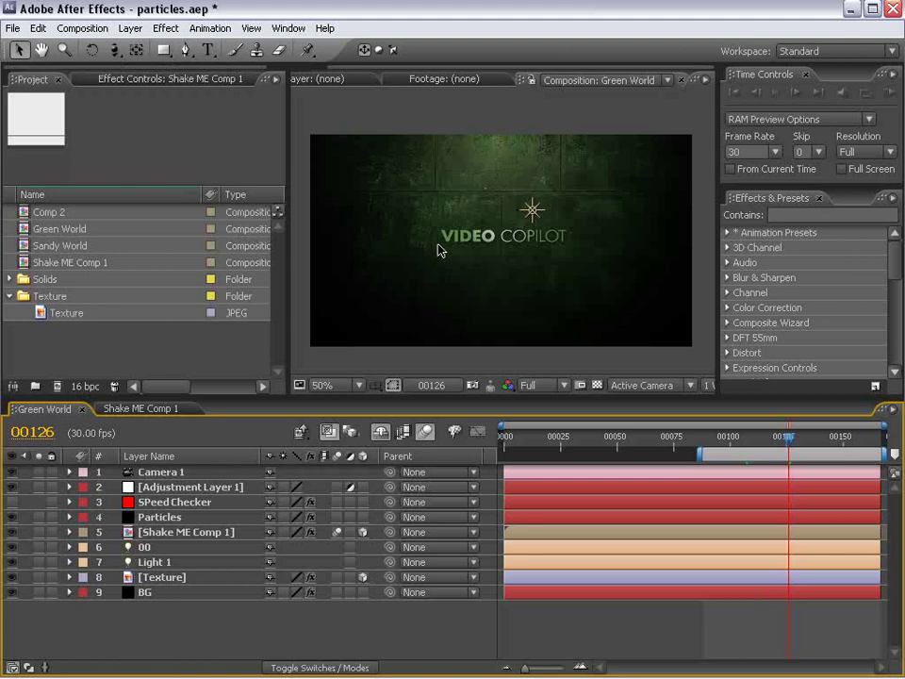
- Solo the Shake ME Comp 1 layer and scrub back to watch the title shake
click(169, 532)
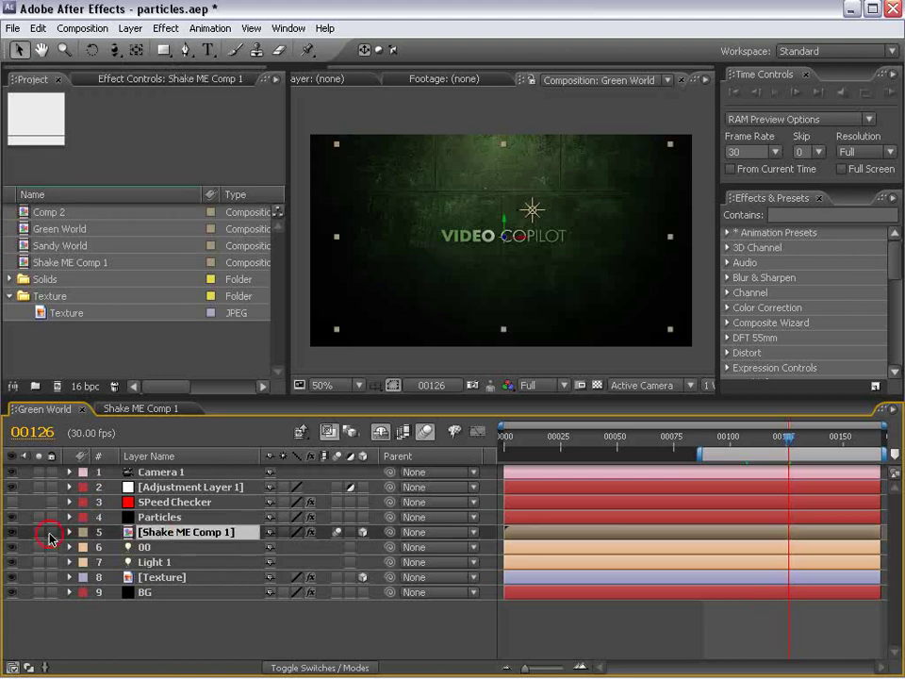
click(38, 531)
click(760, 443)
drag(760, 443, 749, 451)
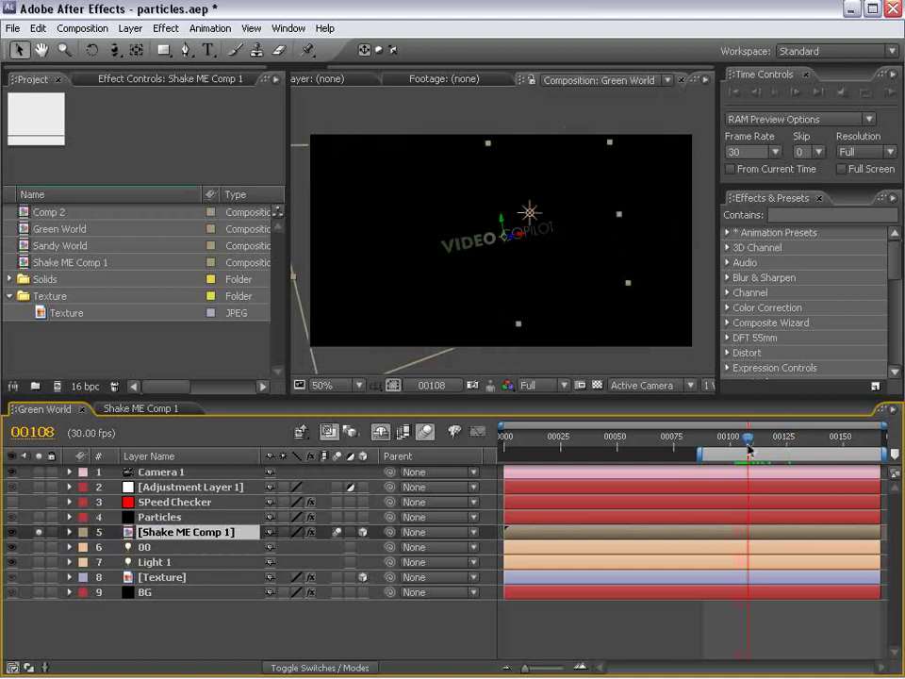
- Solo the Particles layer too and scrub around frame 00123 to review the particle streaks
click(38, 517)
click(141, 517)
drag(743, 441, 782, 432)
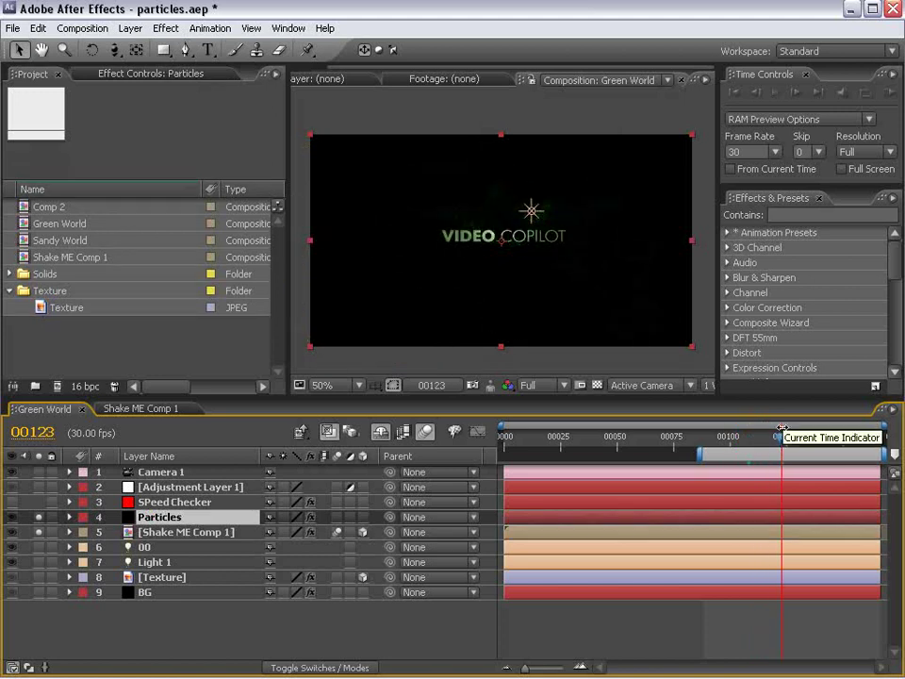
mouse_move(774, 436)
mouse_down()
mouse_move(740, 441)
mouse_move(782, 438)
mouse_up()
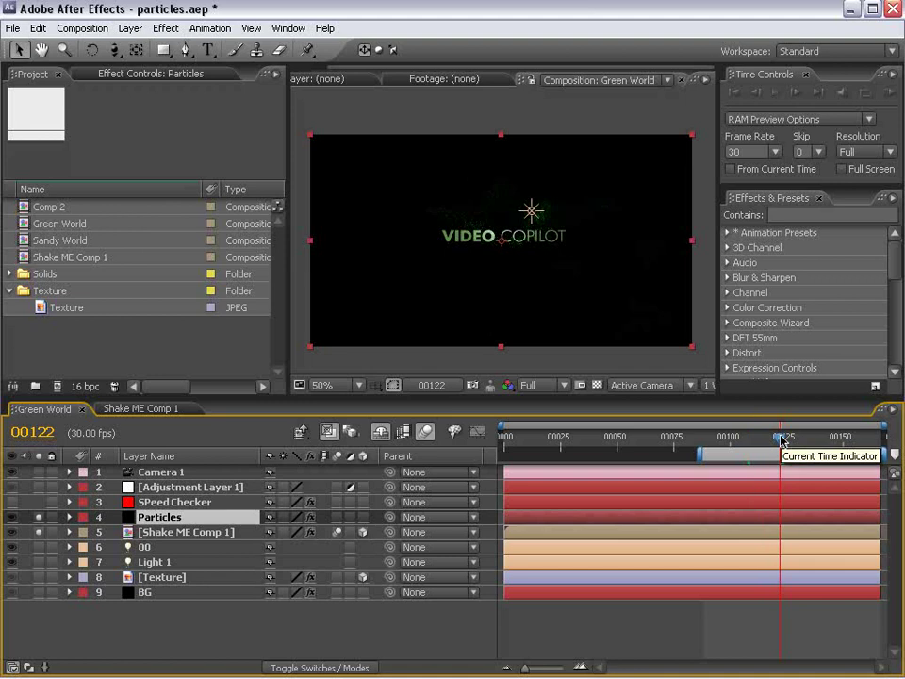
mouse_move(771, 449)
mouse_down()
mouse_move(734, 447)
mouse_move(781, 449)
mouse_up()
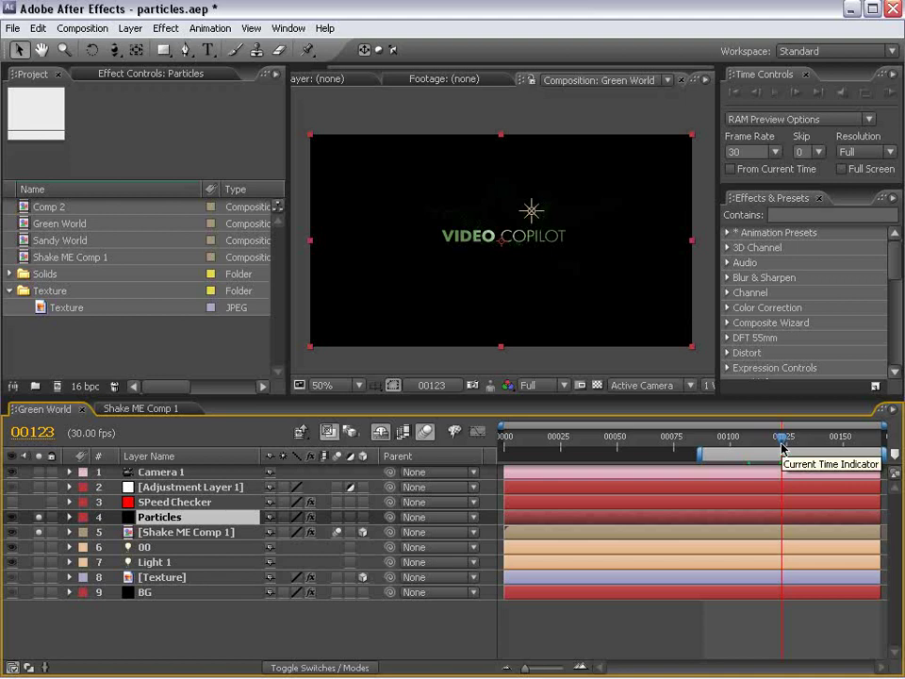
- Reveal the SPeed Checker slider expression and inspect frames 00100, 00093 and 00095
click(174, 501)
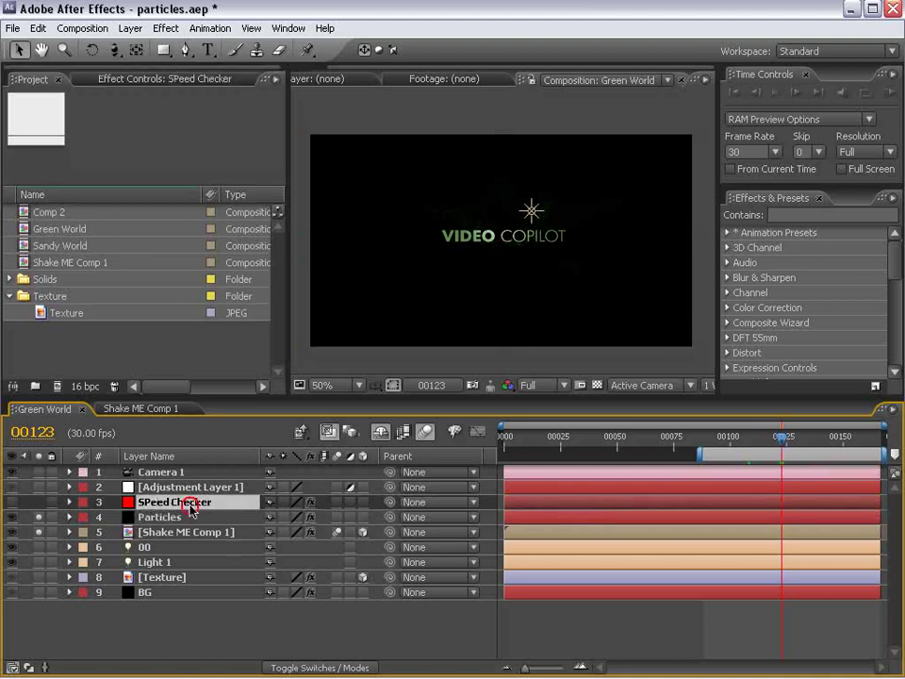
key(e)
key(e)
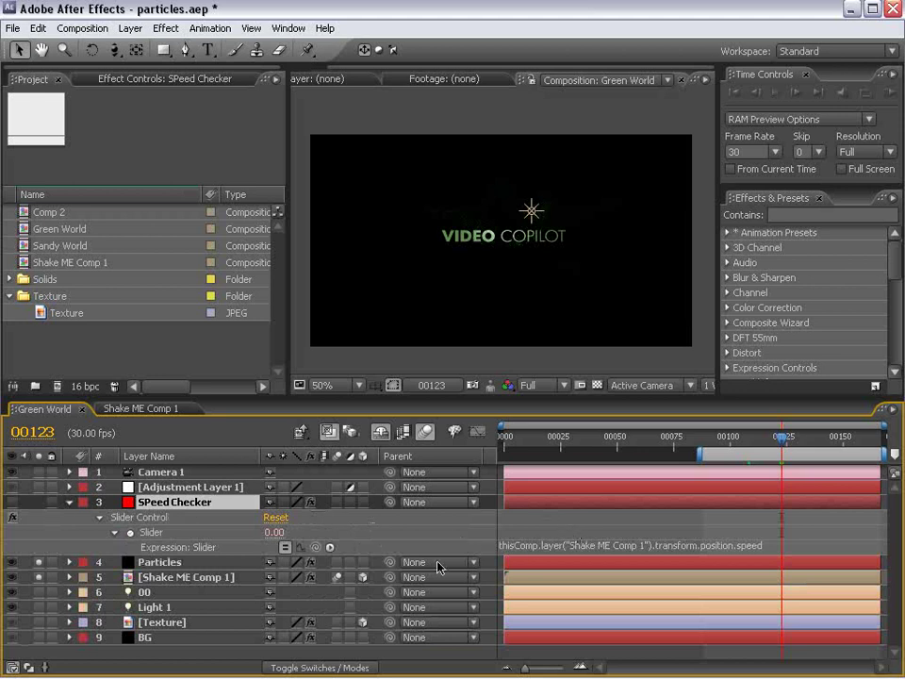
key(Page_Up)
key(Page_Up)
key(Page_Up)
key(Page_Up)
key(Page_Up)
key(Page_Up)
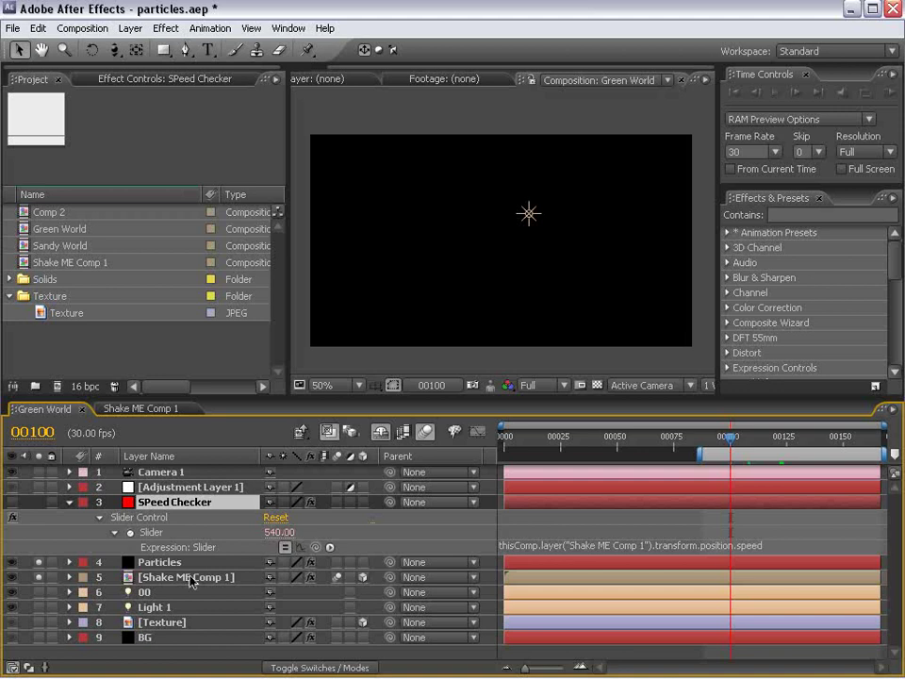
key(Page_Up)
key(Page_Up)
key(Page_Up)
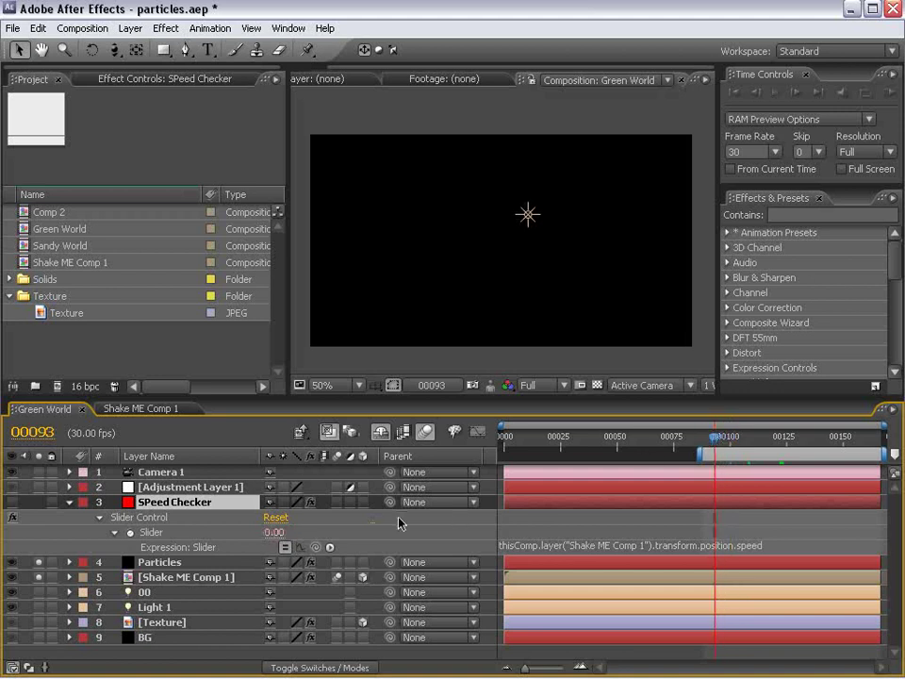
drag(716, 441, 838, 453)
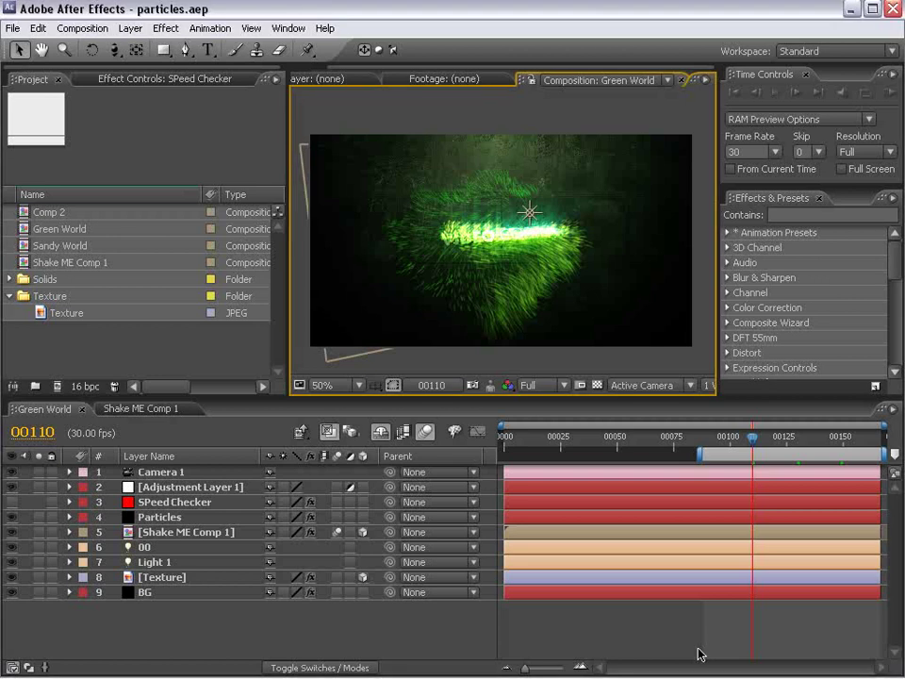
- Reset the interface brightness to Default in User Interface Colors preferences
click(38, 28)
mouse_move(68, 395)
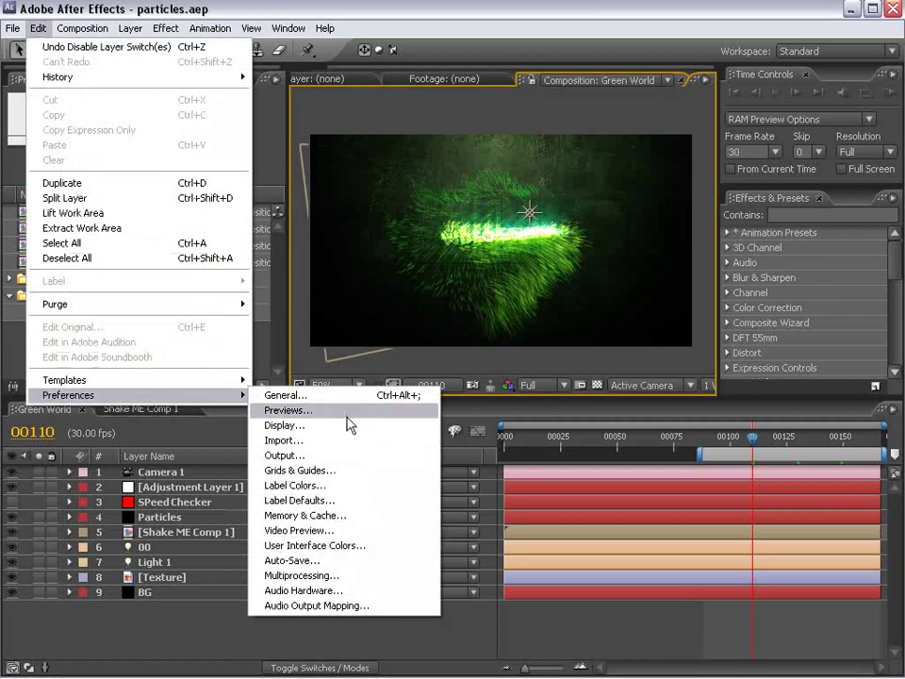
click(312, 545)
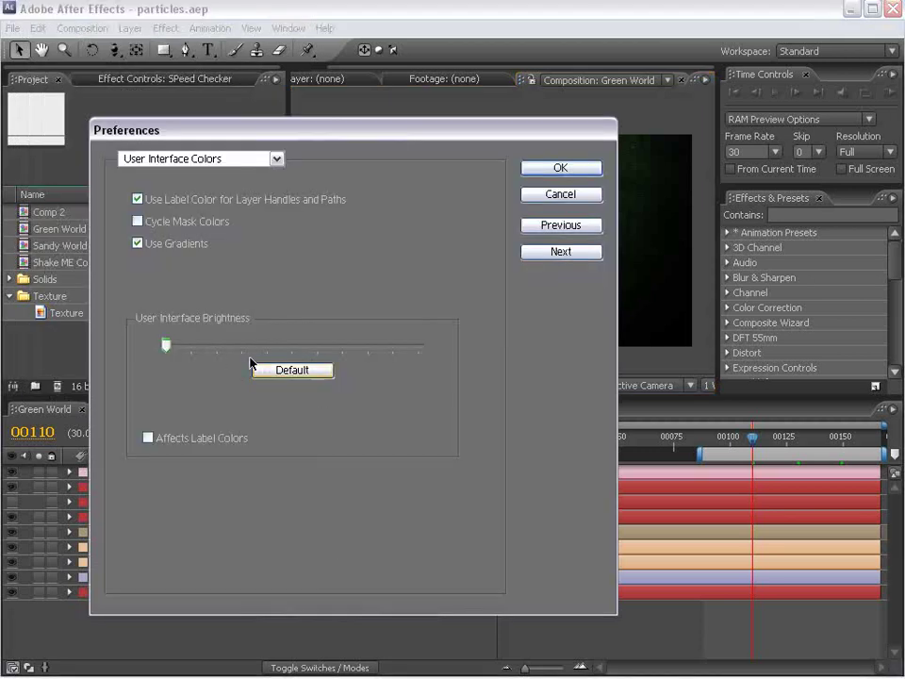
click(291, 371)
click(580, 167)
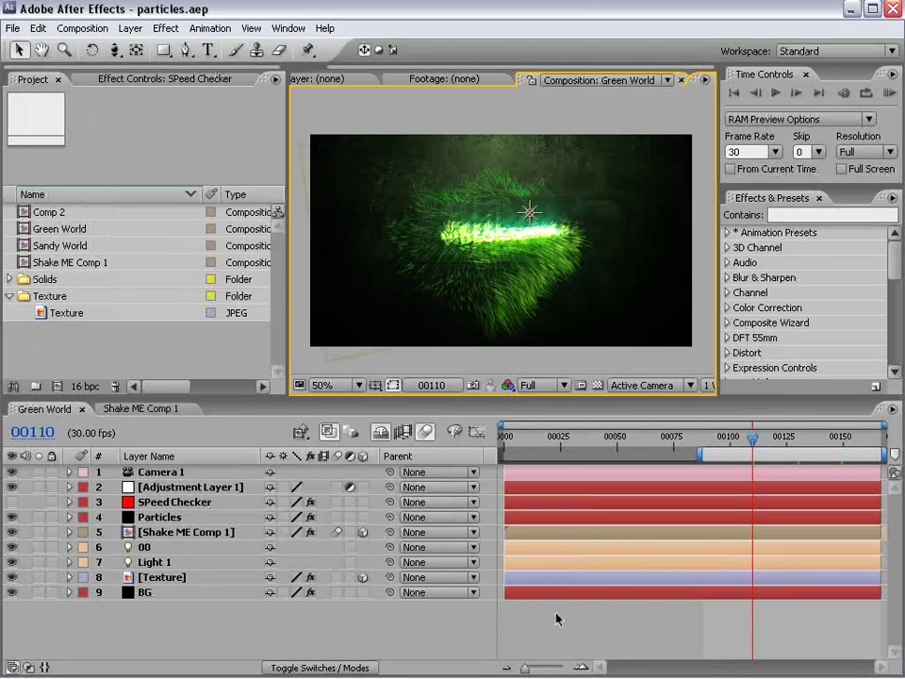
- Create Comp 3 using the NTSC D1 Widescreen Square Pixel preset (864×486, 29.97 fps)
click(83, 29)
click(94, 47)
click(440, 254)
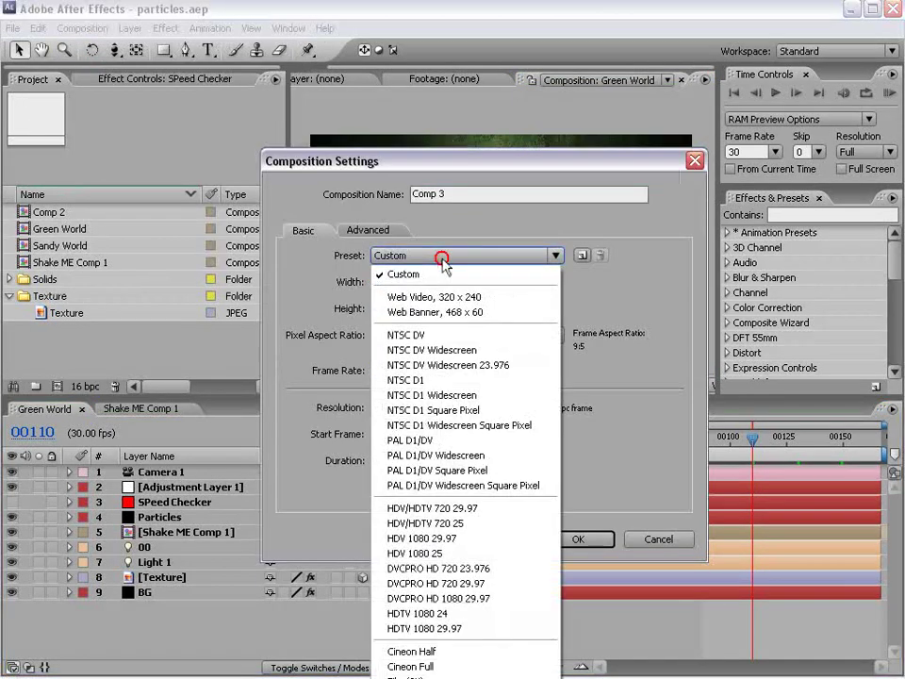
click(508, 425)
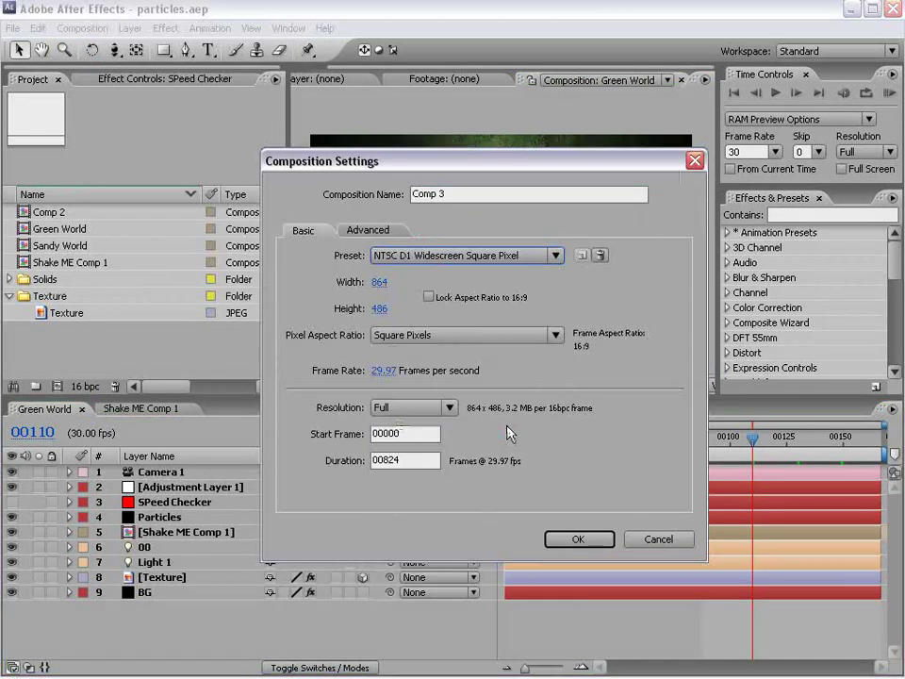
click(582, 540)
click(569, 495)
click(128, 28)
- Create a deep green solid layer and rename it BG
click(370, 62)
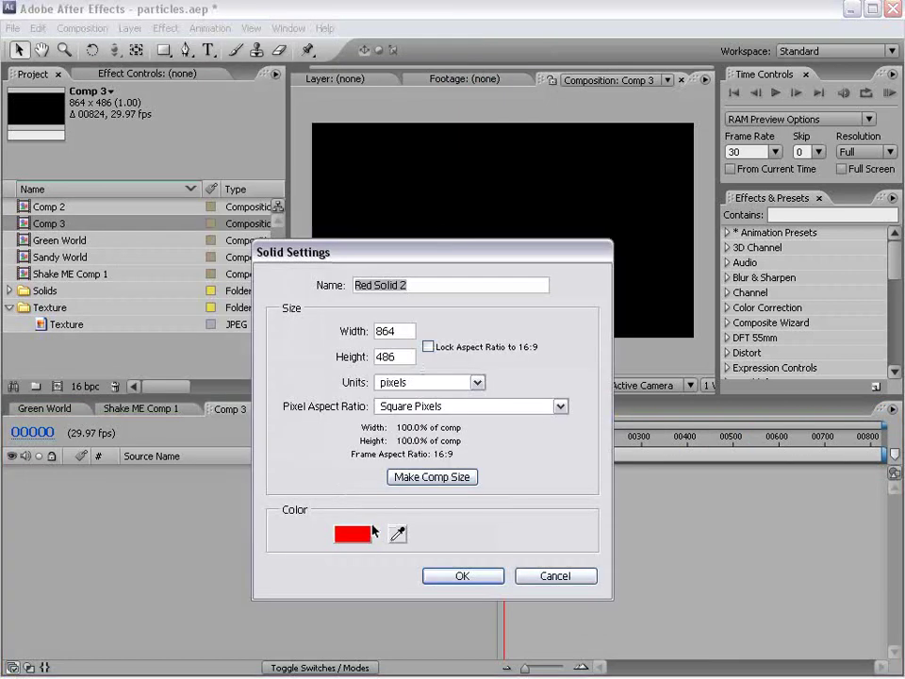
click(358, 535)
drag(485, 509, 484, 470)
click(448, 430)
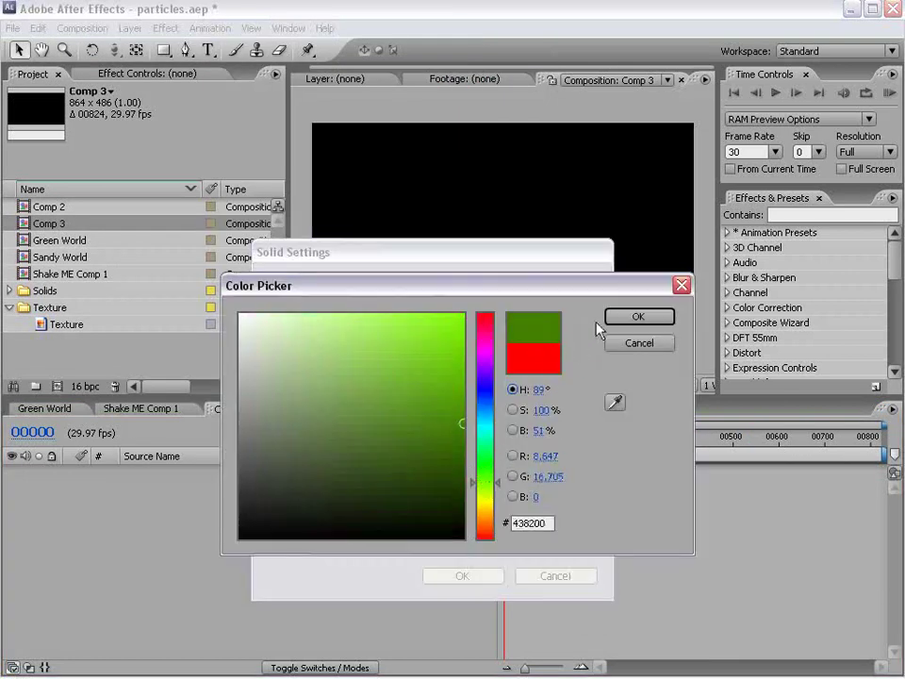
click(613, 317)
click(481, 519)
click(167, 472)
key(Return)
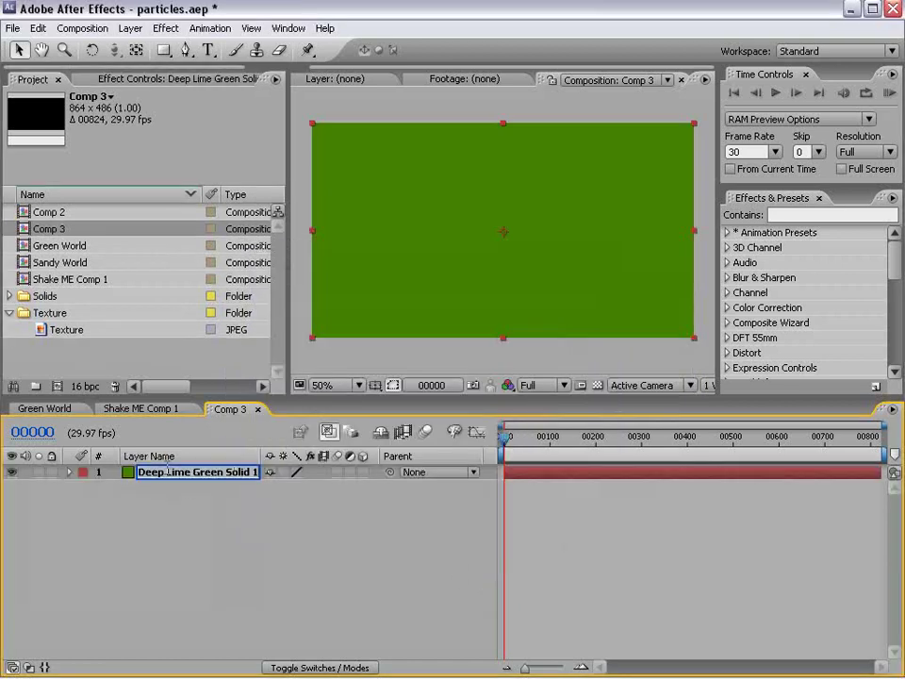
text(BG)
key(Return)
- Apply a radial Ramp to BG with a bright green start colour
click(165, 28)
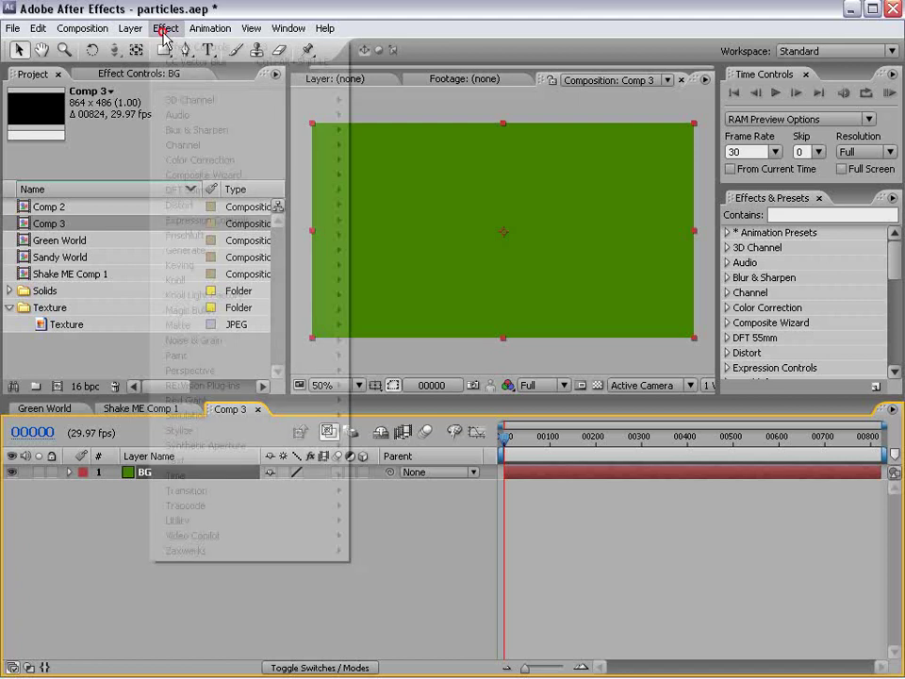
mouse_move(186, 250)
click(377, 565)
click(158, 196)
click(141, 151)
click(484, 460)
click(462, 409)
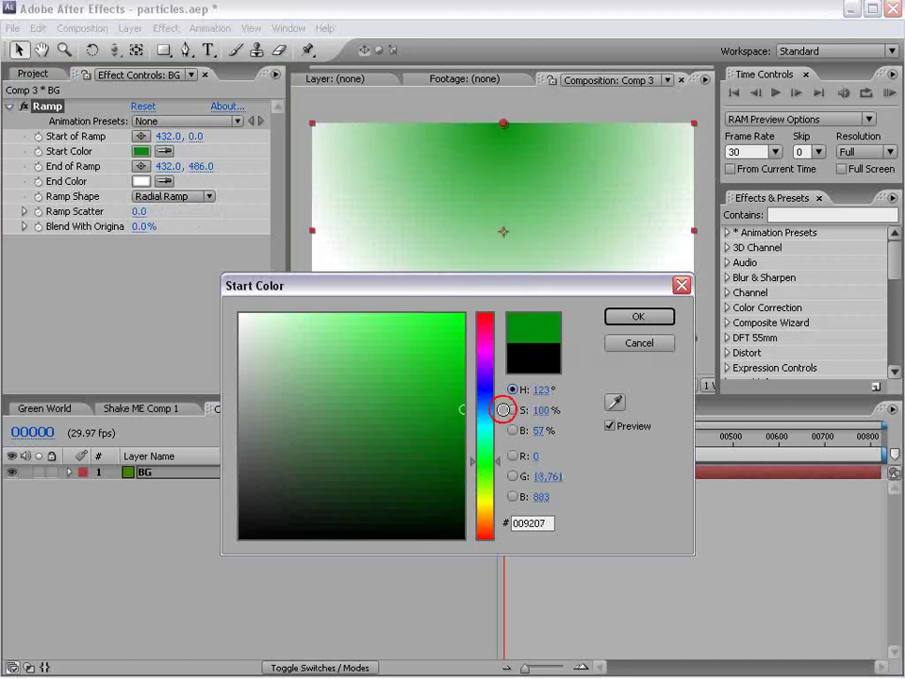
click(638, 316)
- Set the ramp end colour to black and push both ramp points beyond the frame
click(141, 181)
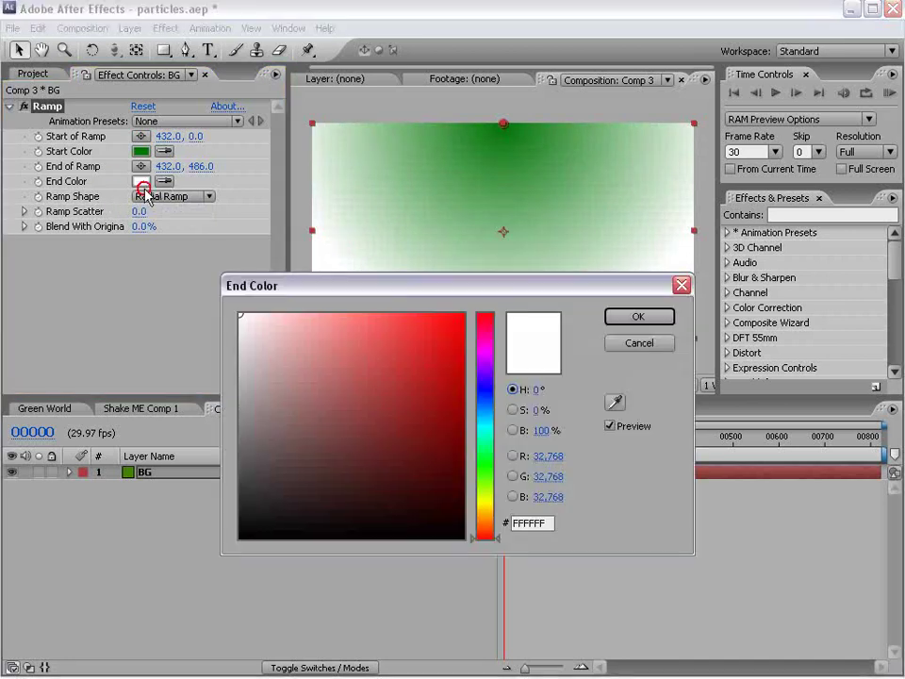
drag(307, 403, 620, 598)
click(660, 321)
scroll(514, 187, down, 1)
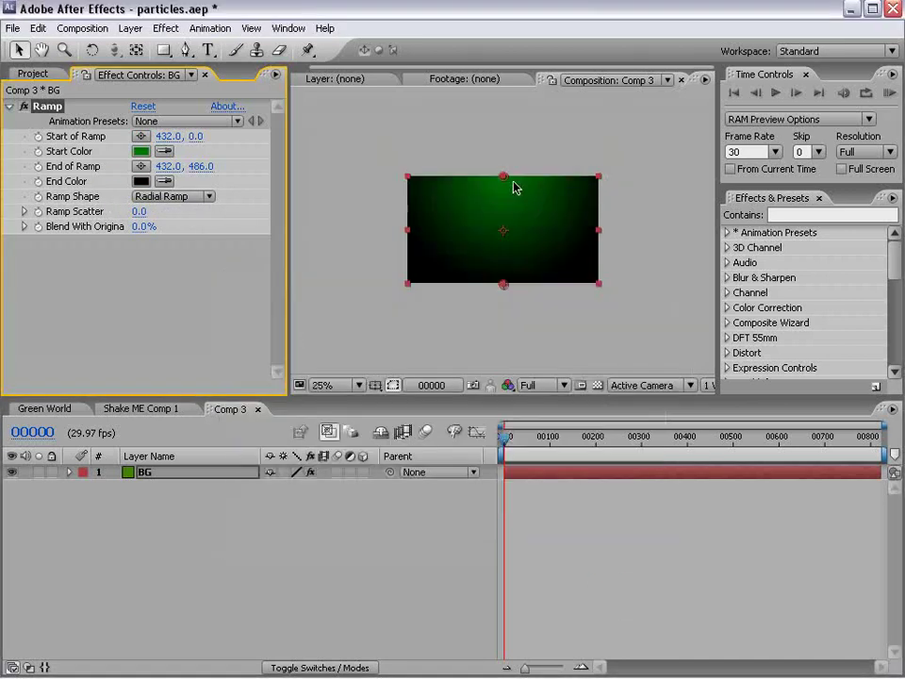
drag(504, 177, 503, 157)
drag(504, 284, 504, 302)
- Add a VIDEO COPILOT text layer and set the word VIDEO to Futura Md
click(507, 304)
scroll(506, 305, up, 1)
click(209, 50)
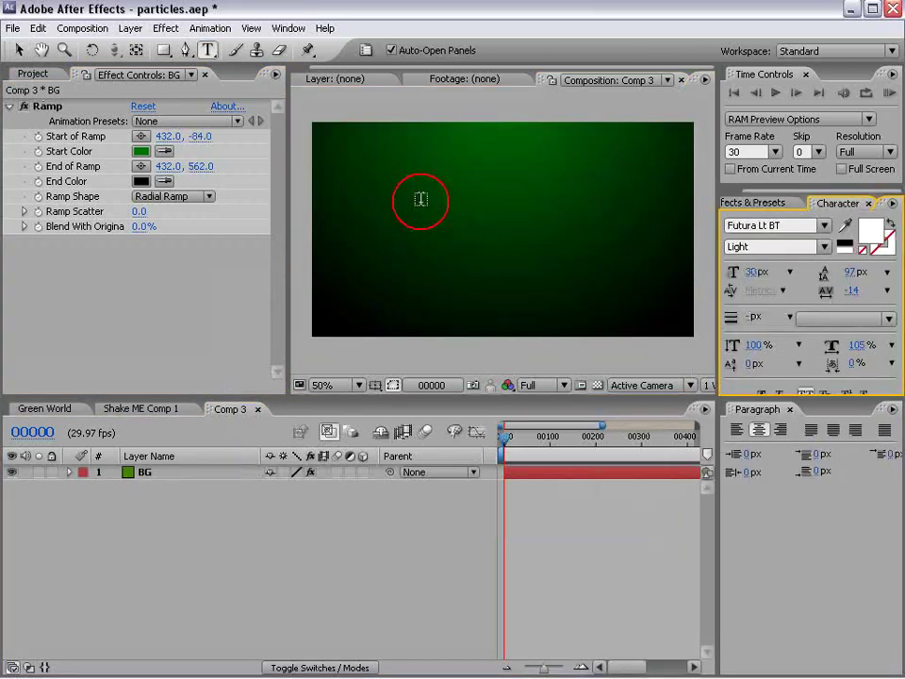
click(418, 233)
text(VIDEO COPILOT)
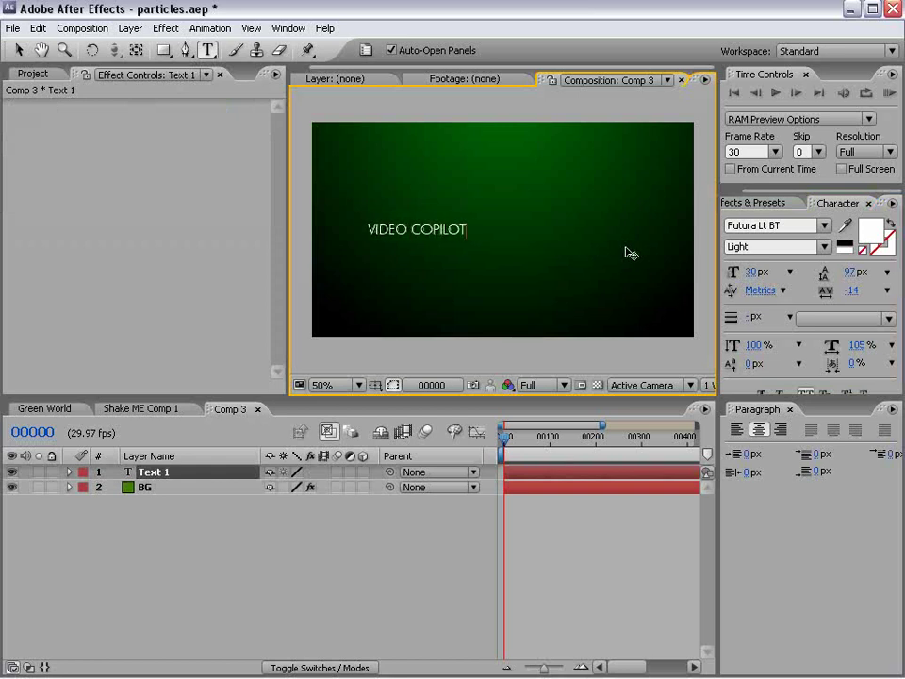
drag(408, 230, 367, 230)
click(793, 226)
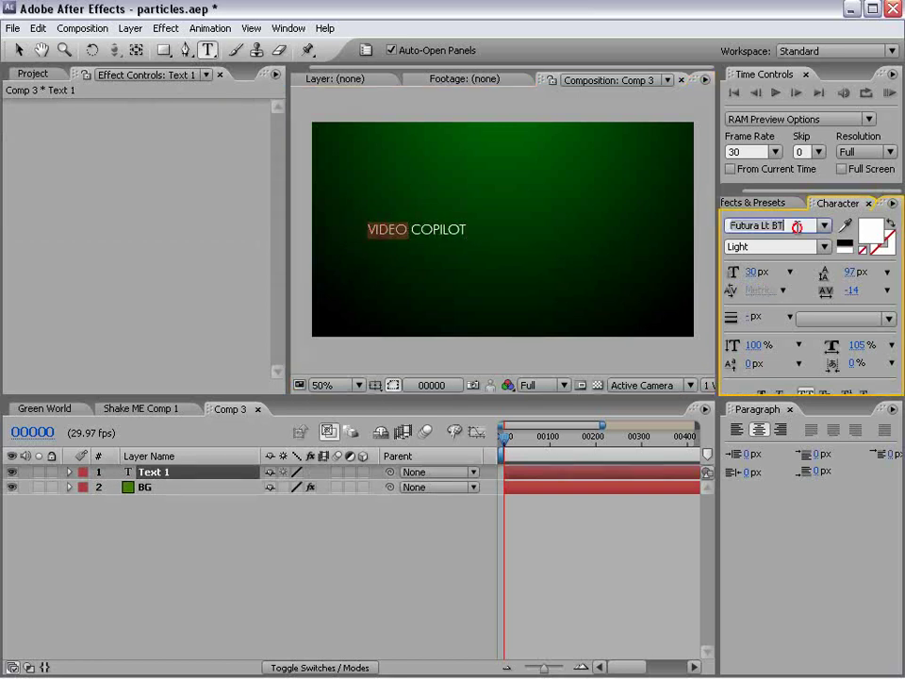
text(Futura Md)
- Move the VIDEO COPILOT title right, centring it with the safe-area guides
click(19, 52)
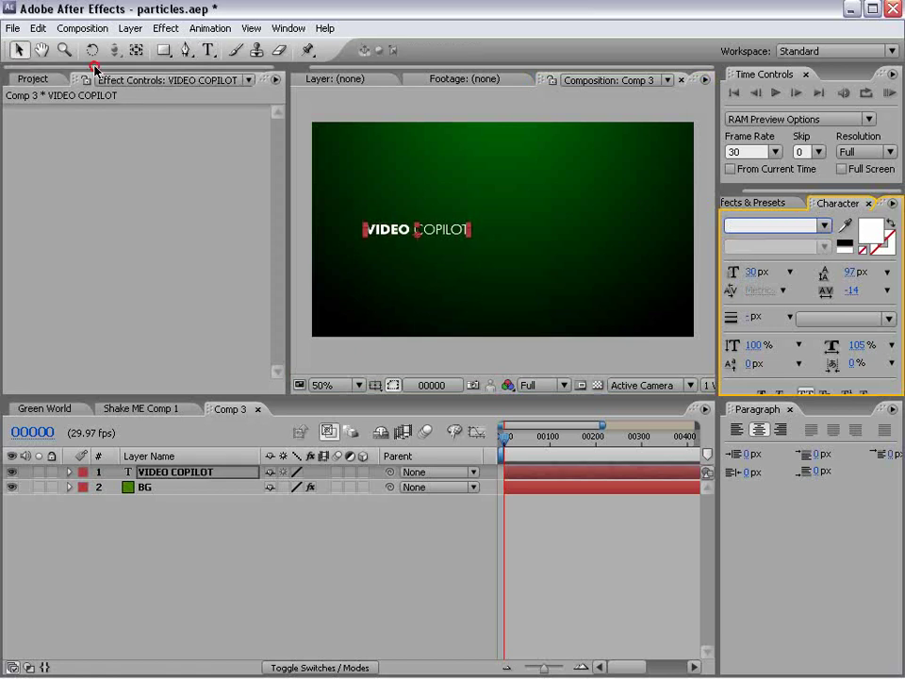
mouse_move(448, 235)
mouse_down()
mouse_move(545, 238)
mouse_move(579, 217)
mouse_up()
key(apostrophe)
- Close the Paragraph and Character panels and hide the safe-area guides
click(539, 313)
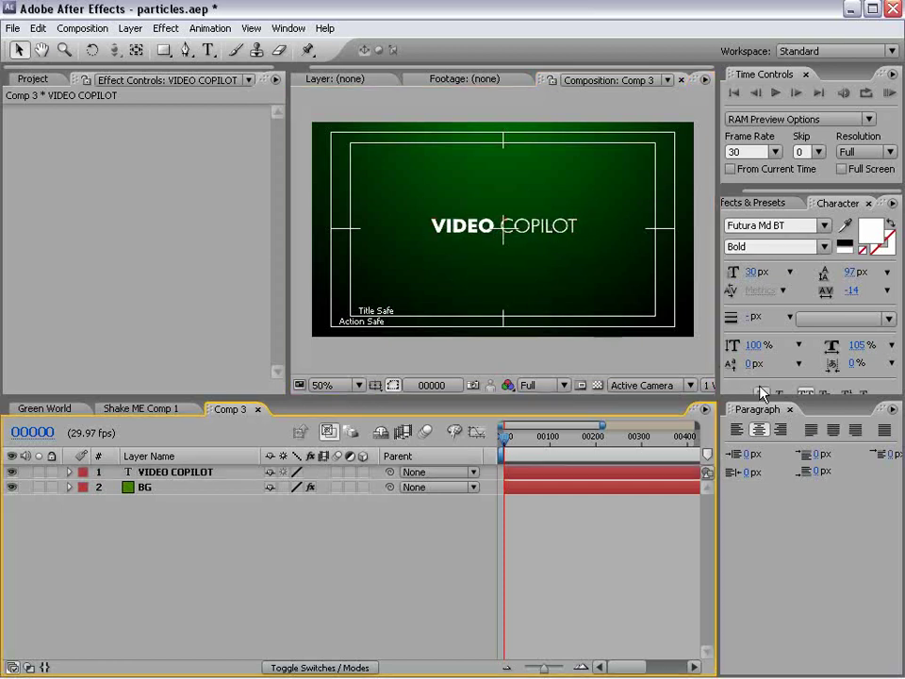
click(789, 409)
click(868, 203)
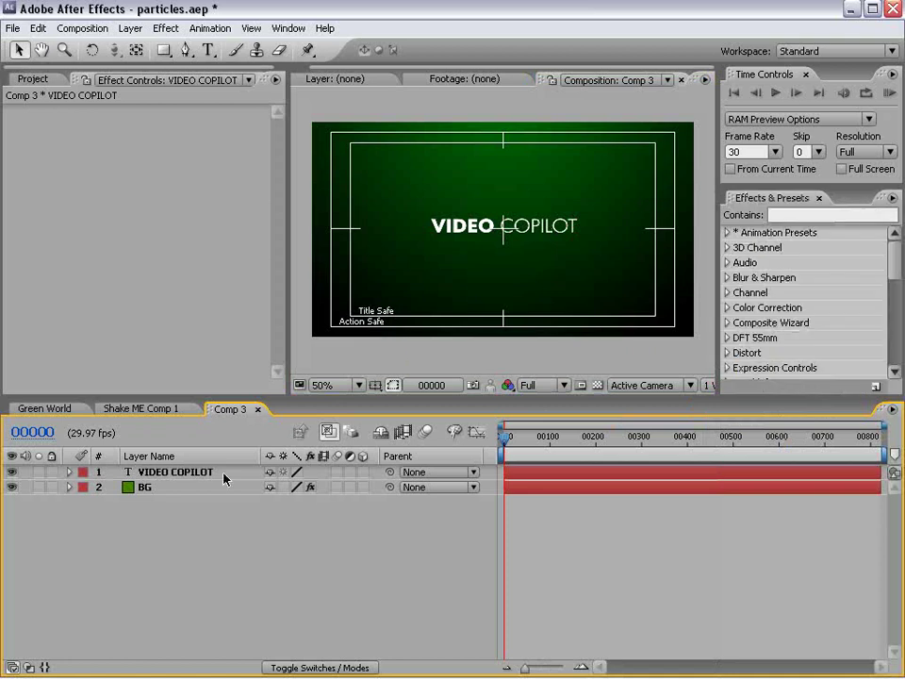
click(422, 389)
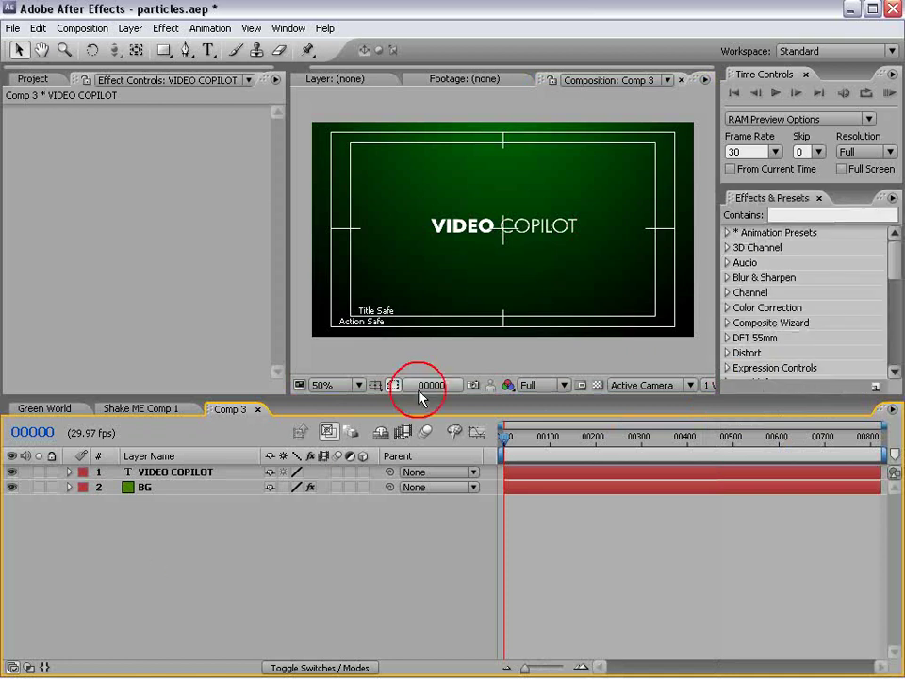
- Pre-compose the VIDEO COPILOT text layer into a new composition named TEXT
click(175, 471)
click(130, 29)
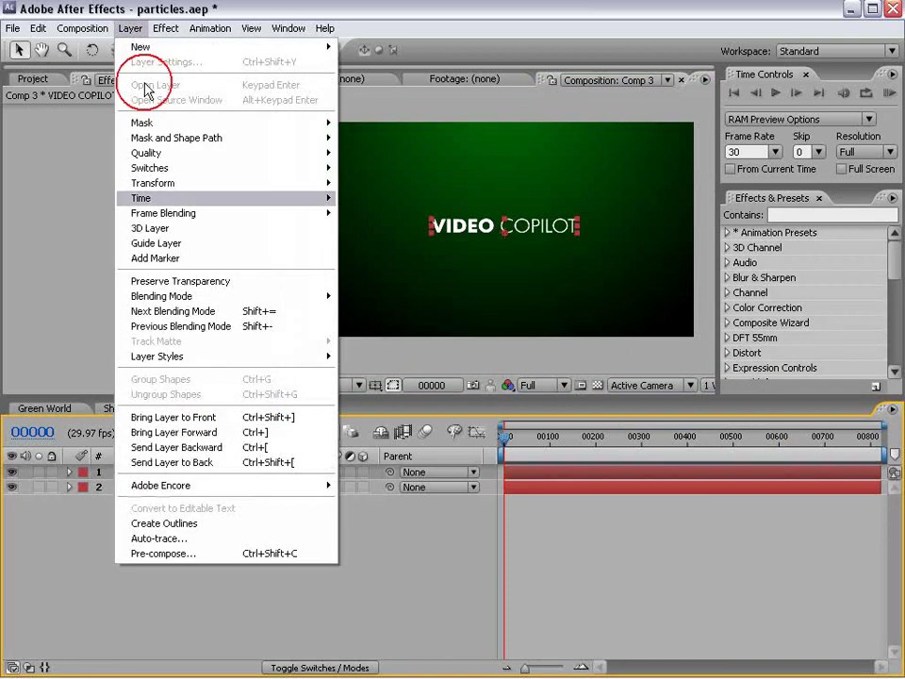
click(182, 556)
text(TEX)
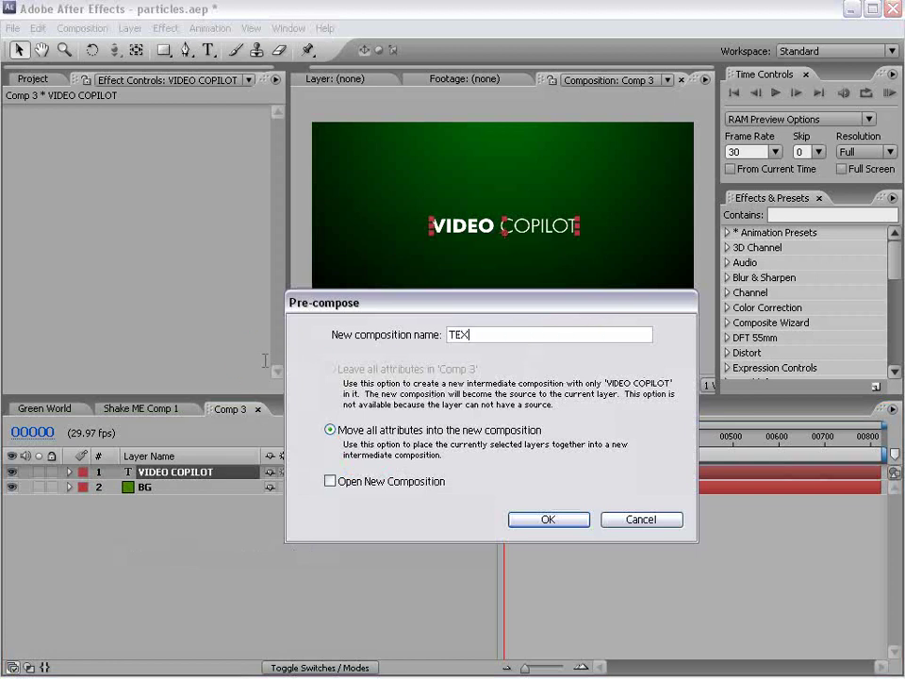
text(T)
click(552, 520)
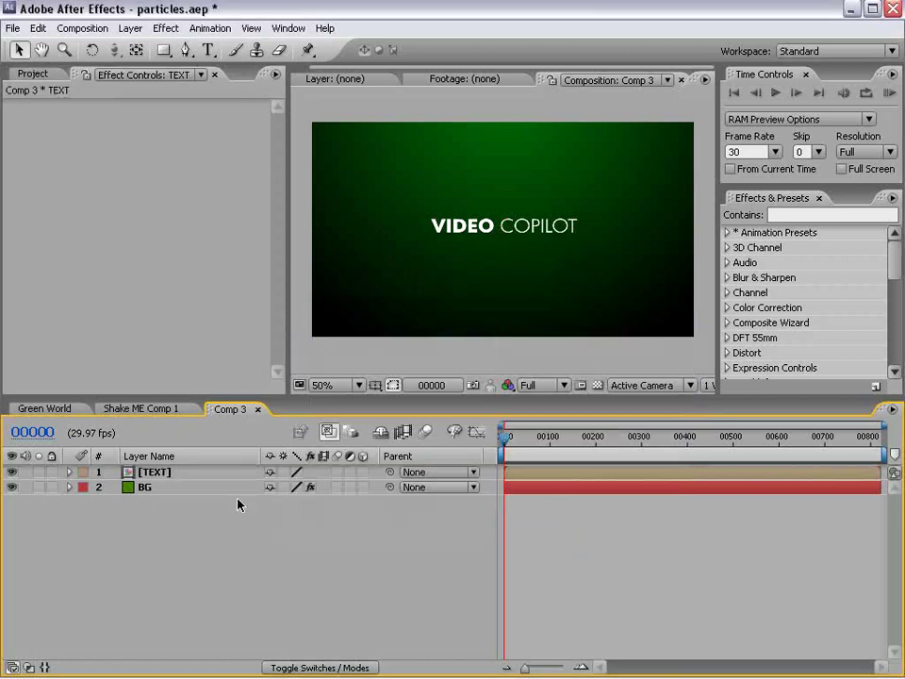
- Create a blue solid layer named Particular
click(132, 29)
mouse_move(141, 46)
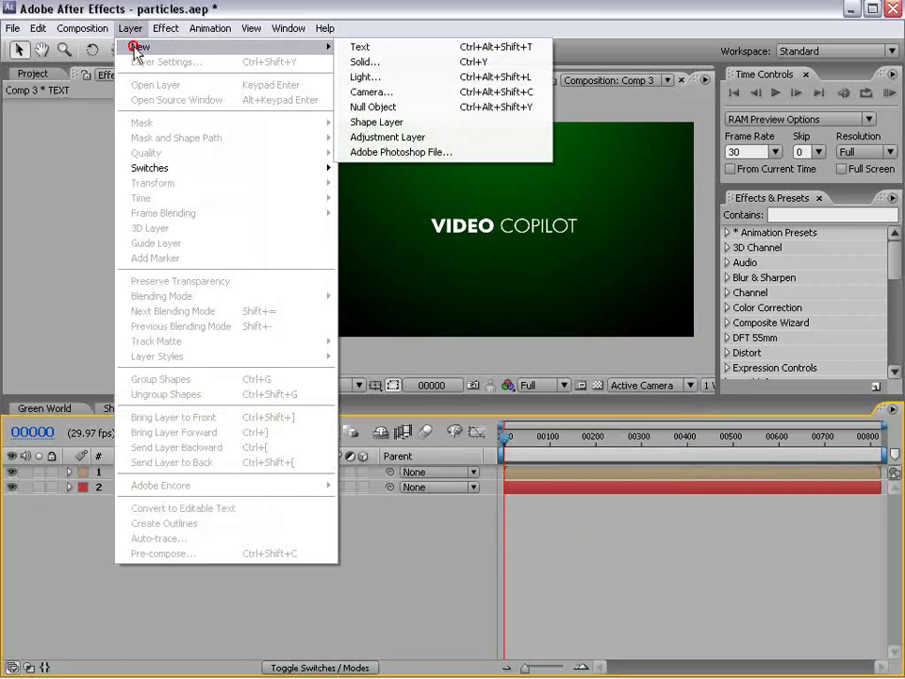
click(373, 62)
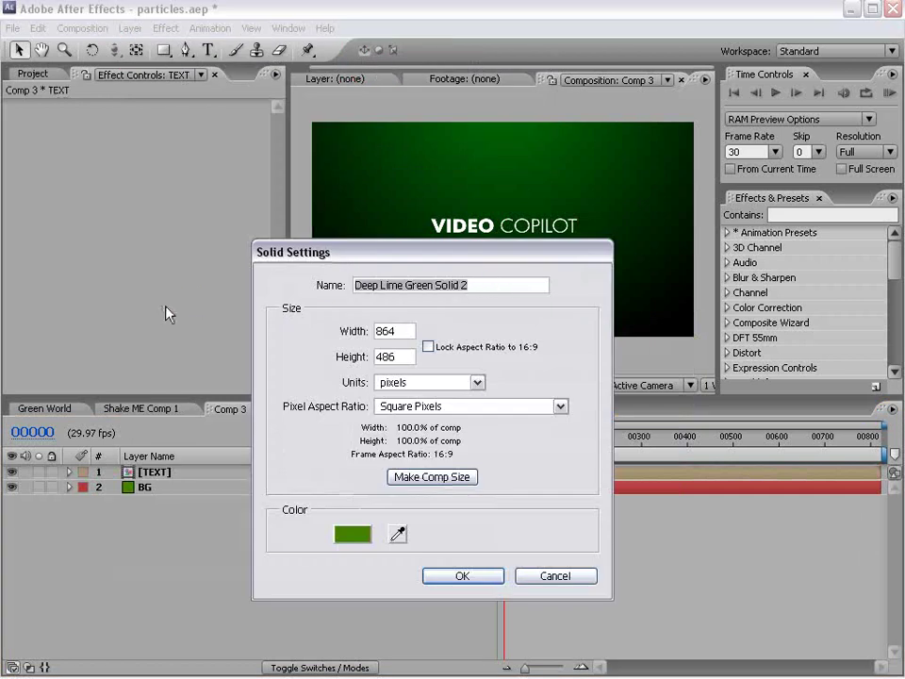
text(Particular)
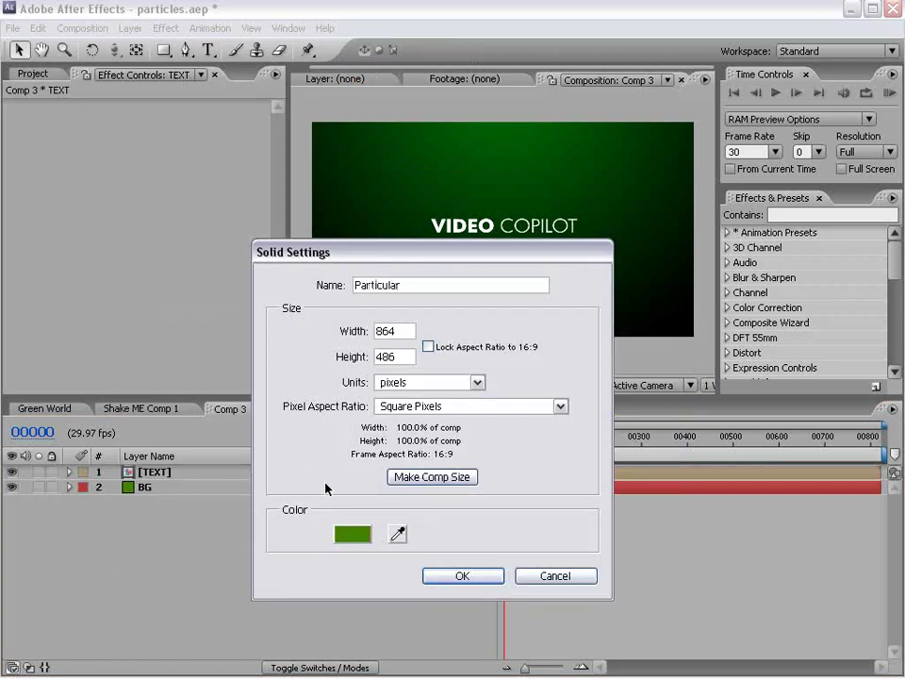
click(352, 536)
mouse_move(483, 489)
mouse_down()
mouse_move(476, 426)
mouse_move(484, 404)
mouse_up()
click(637, 317)
click(476, 570)
- Apply Trapcode Particular to the solid, view frame 00205, and expand the Emitter settings
click(167, 27)
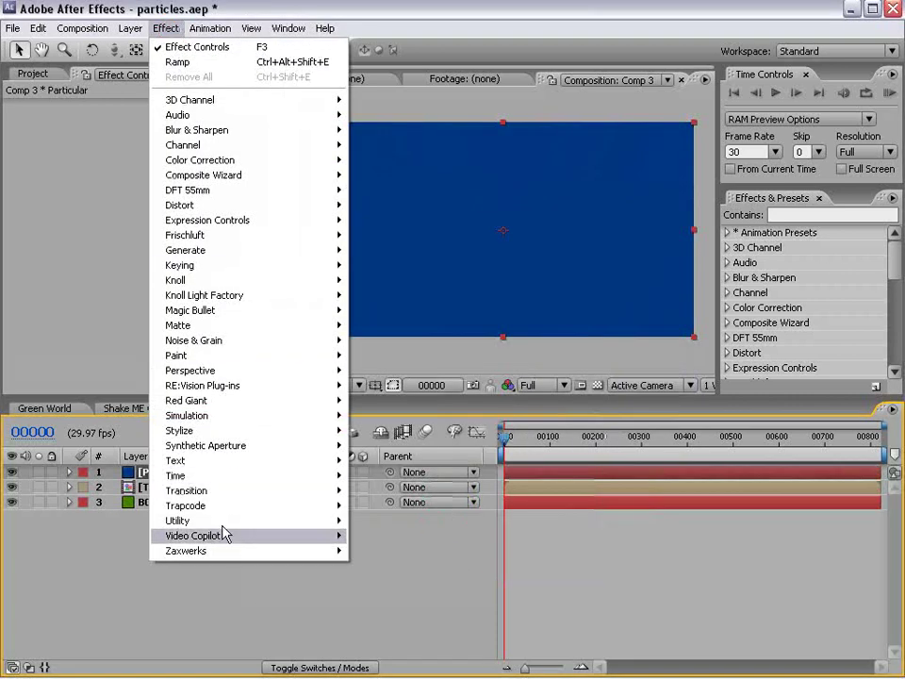
mouse_move(185, 505)
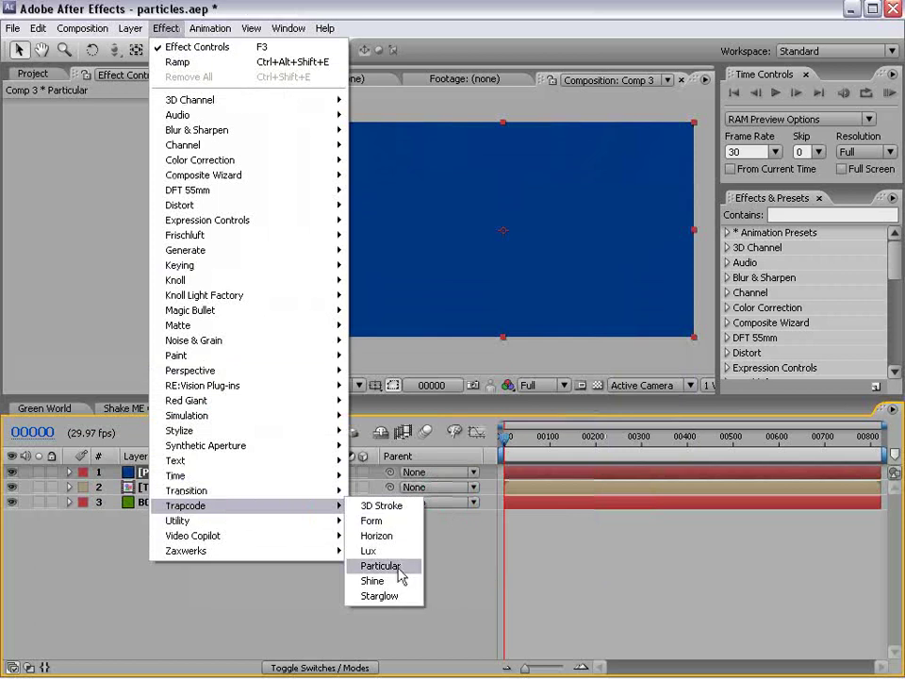
click(403, 567)
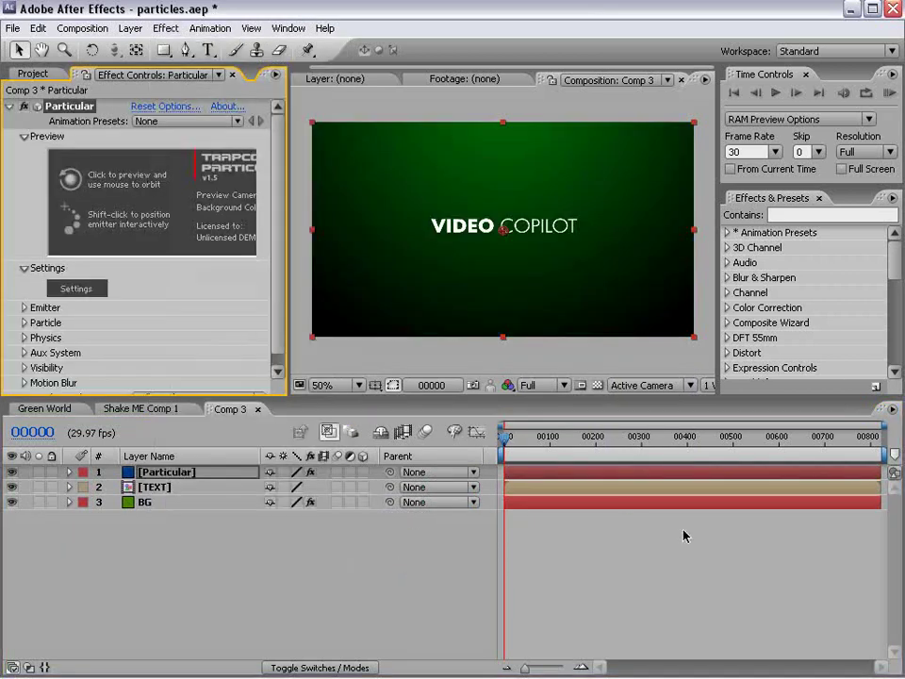
drag(507, 436, 679, 457)
click(597, 462)
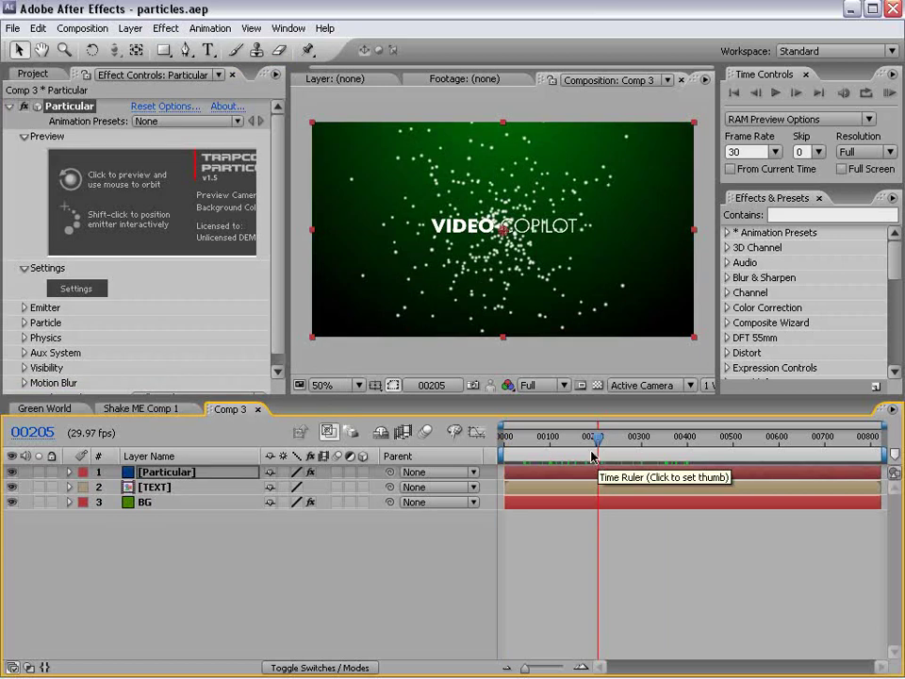
drag(282, 396, 282, 433)
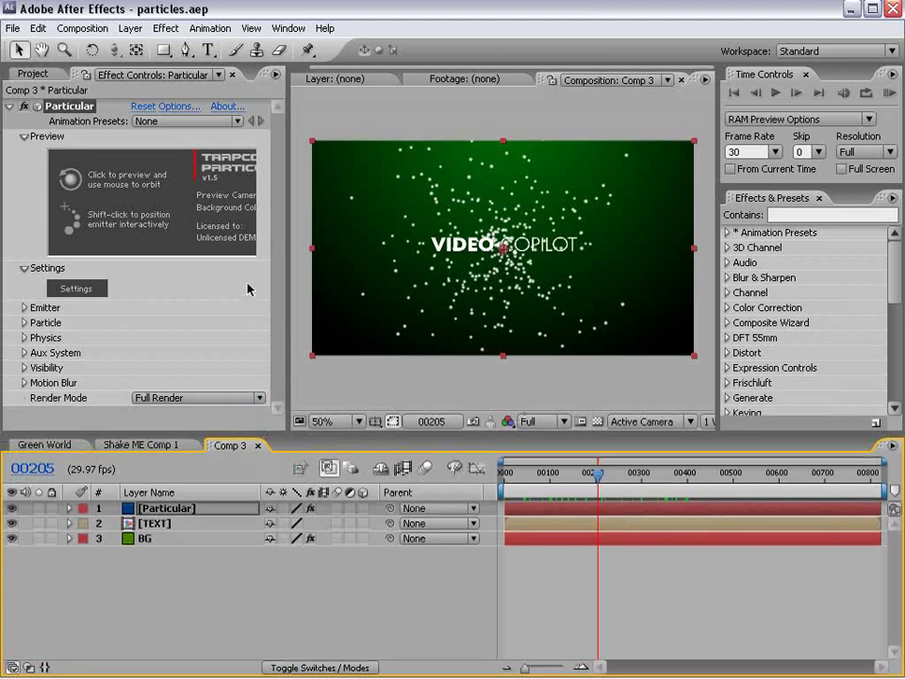
click(23, 308)
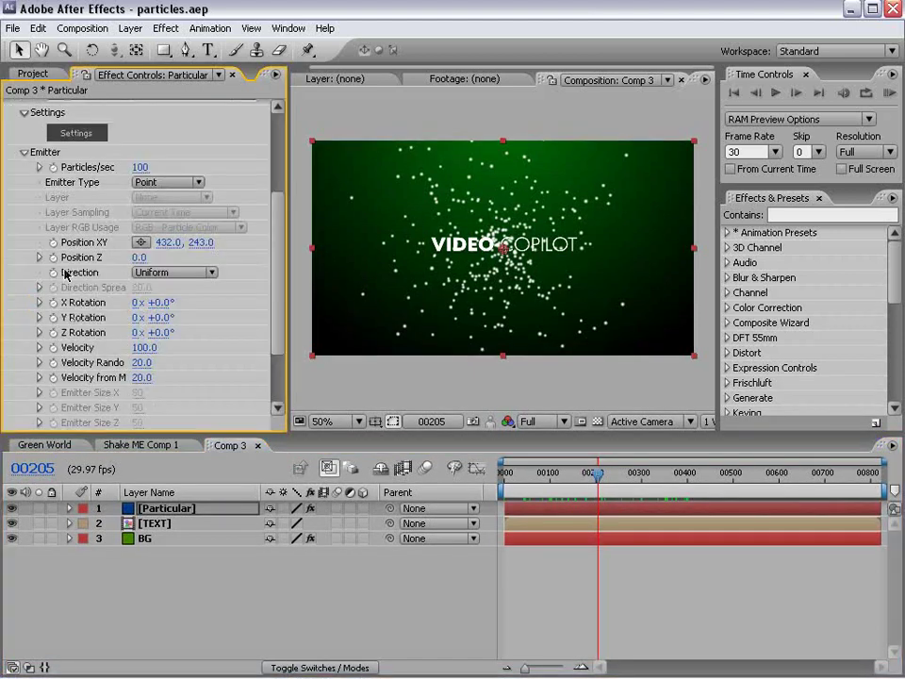
- Set the Particular emitter type to Box and velocity to 0
click(167, 183)
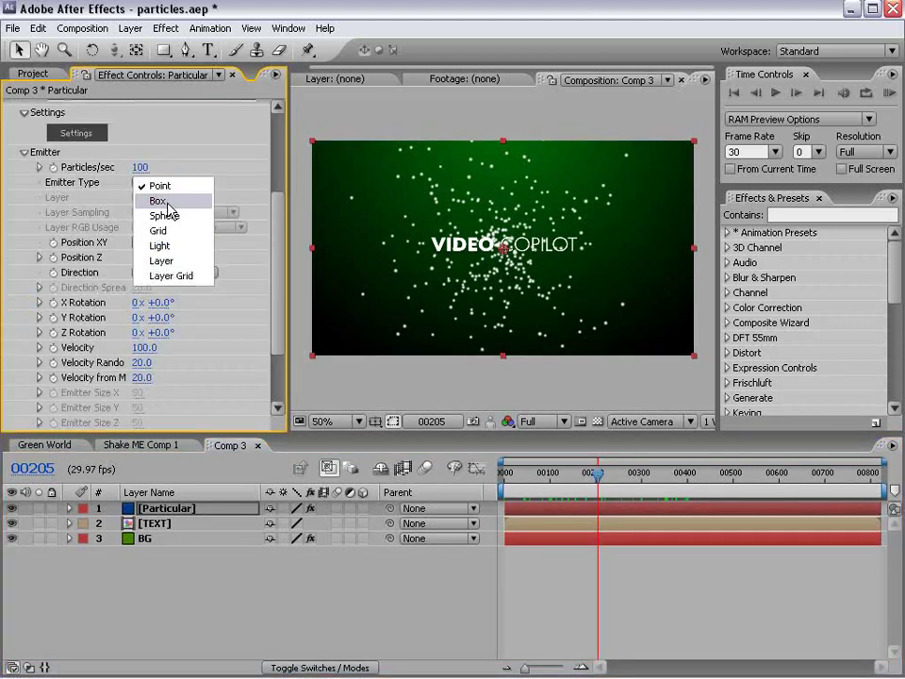
drag(150, 347, 142, 347)
click(141, 347)
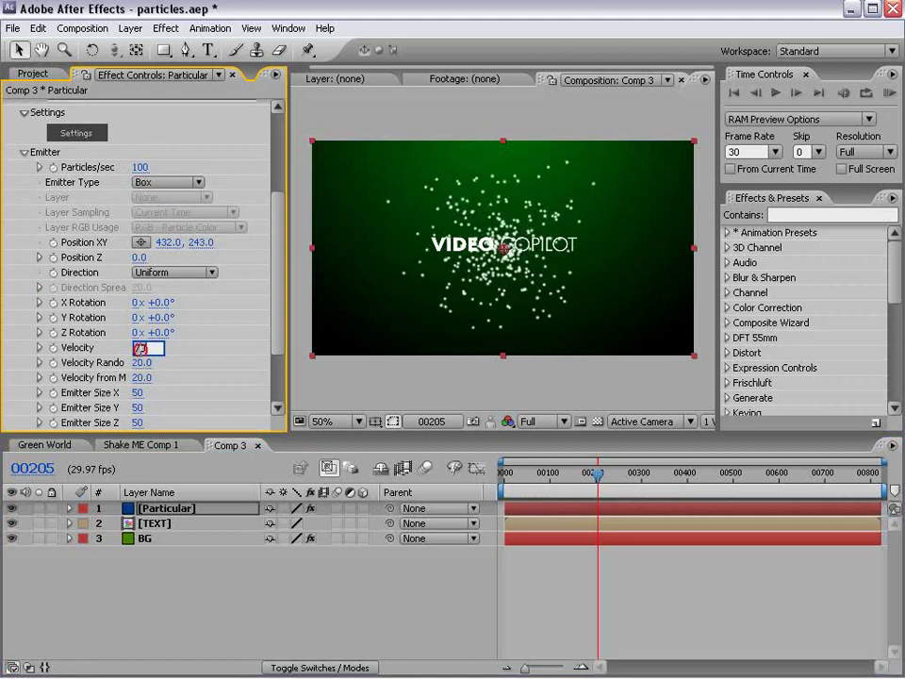
text(0)
key(Return)
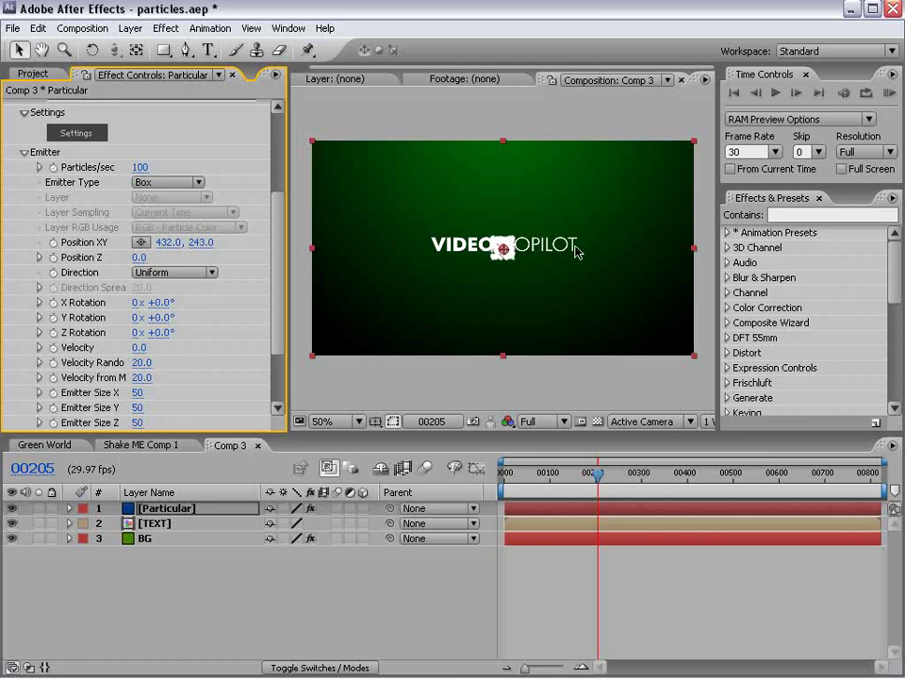
- Resize the emitter box to a wide, flat 331×41×50 across the text
drag(279, 283, 279, 303)
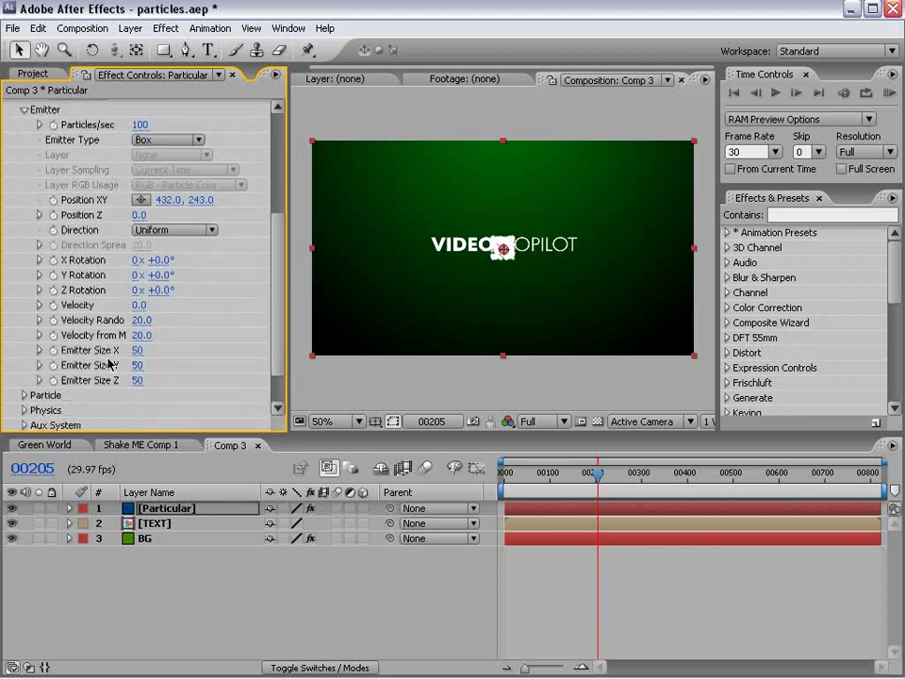
mouse_move(137, 364)
mouse_down()
mouse_move(129, 369)
mouse_move(187, 340)
mouse_up()
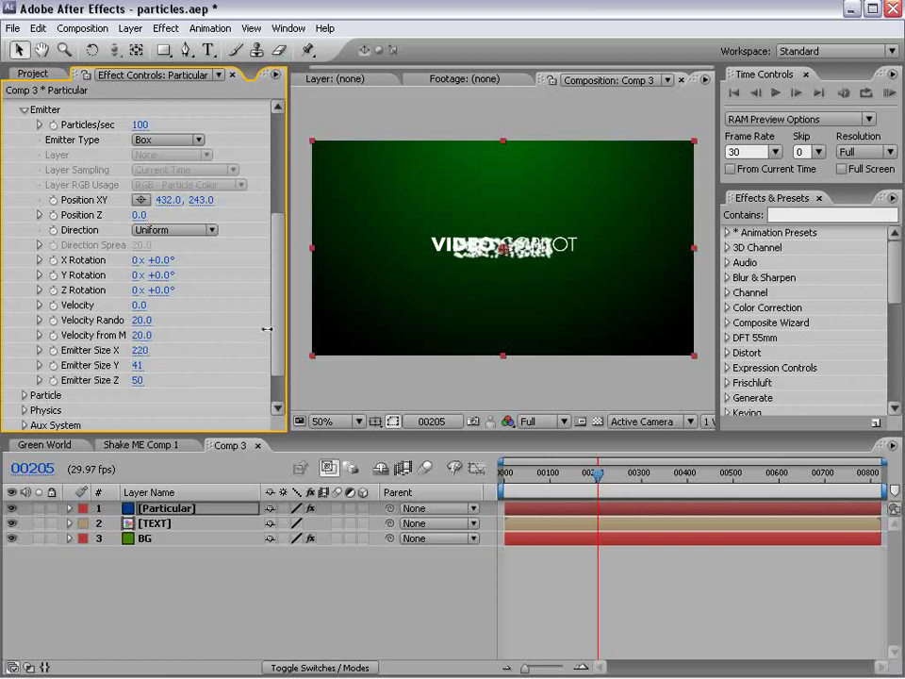
drag(282, 329, 361, 330)
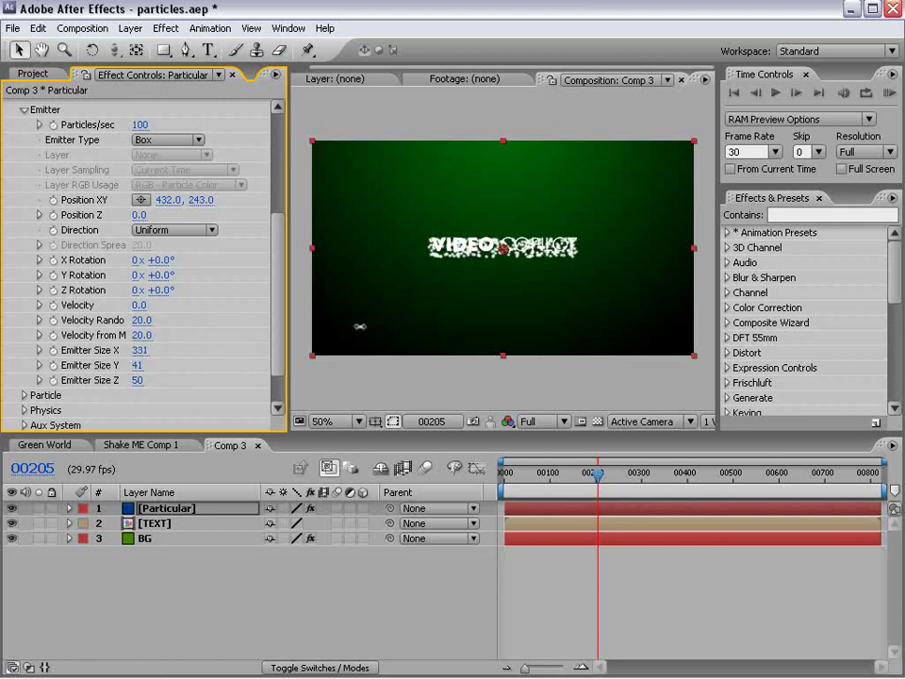
drag(137, 380, 145, 379)
- Turn on the 3D switch for the TEXT layer
click(155, 529)
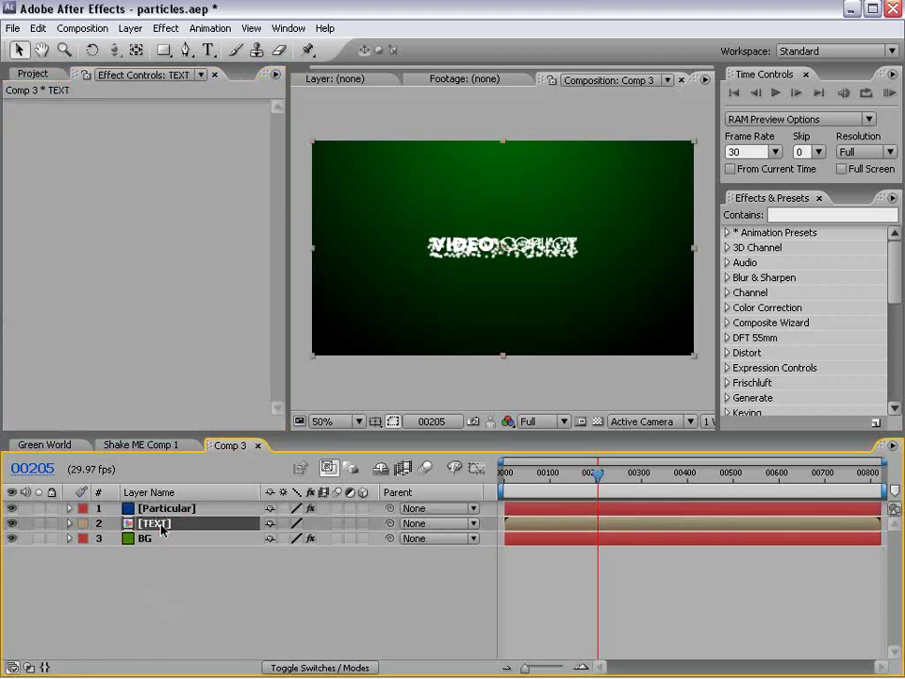
click(363, 525)
click(151, 509)
click(282, 226)
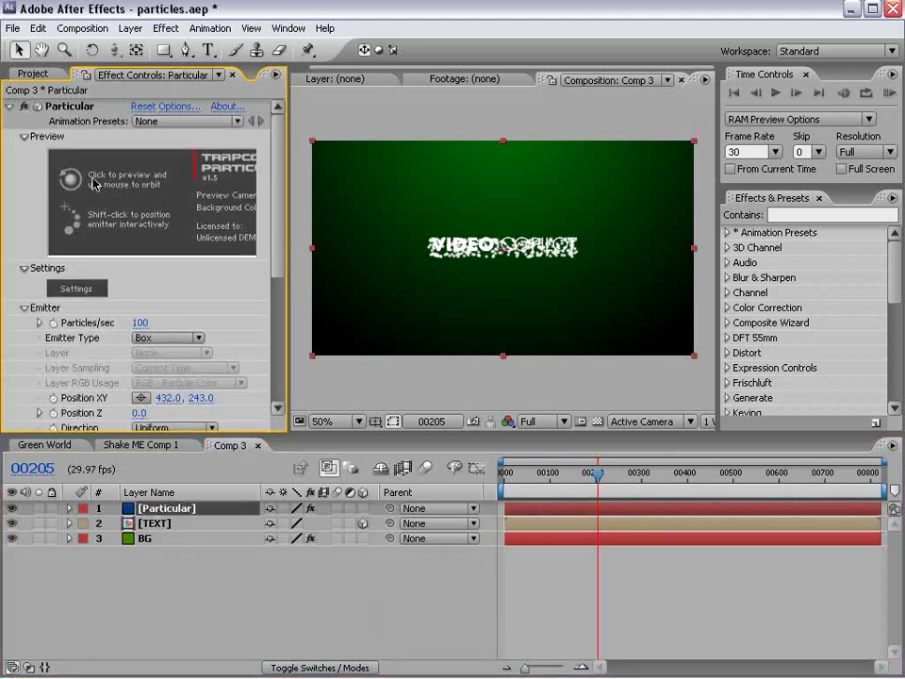
click(163, 523)
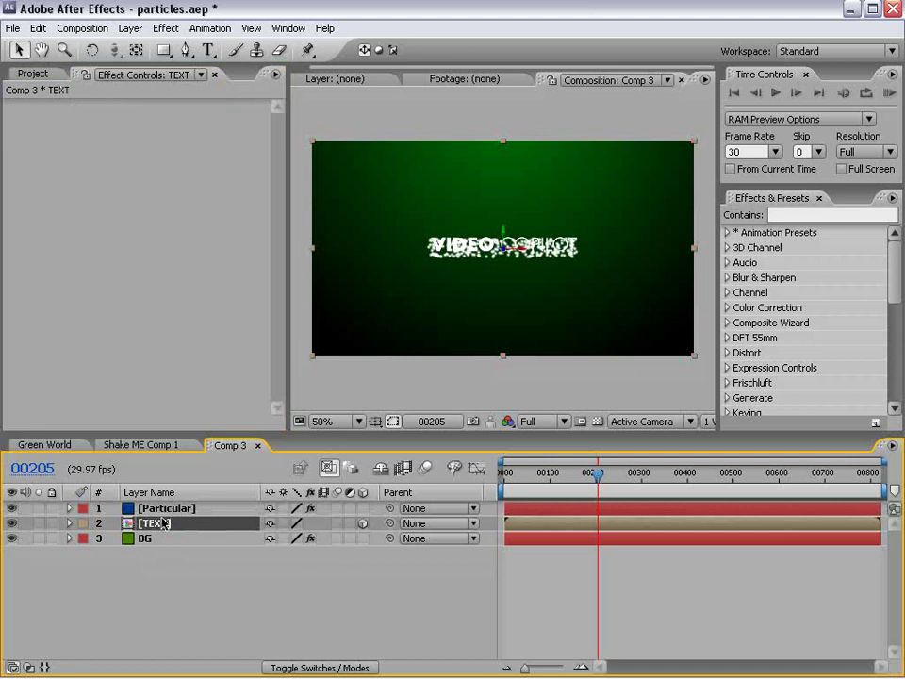
- Pickwhip the emitter's Position XY expression to the TEXT layer's Position
key(p)
click(165, 510)
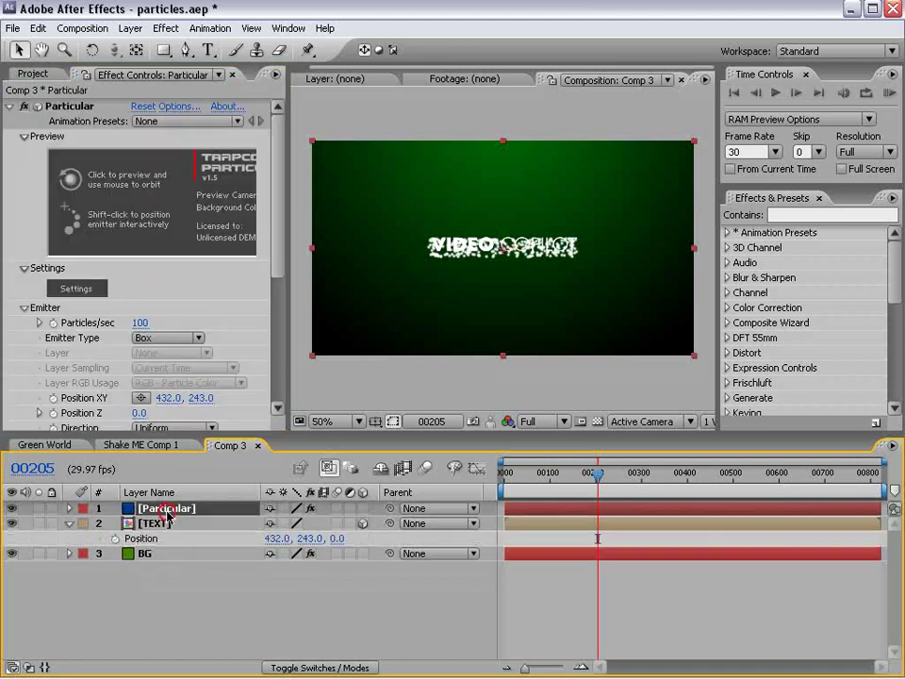
drag(278, 188, 283, 268)
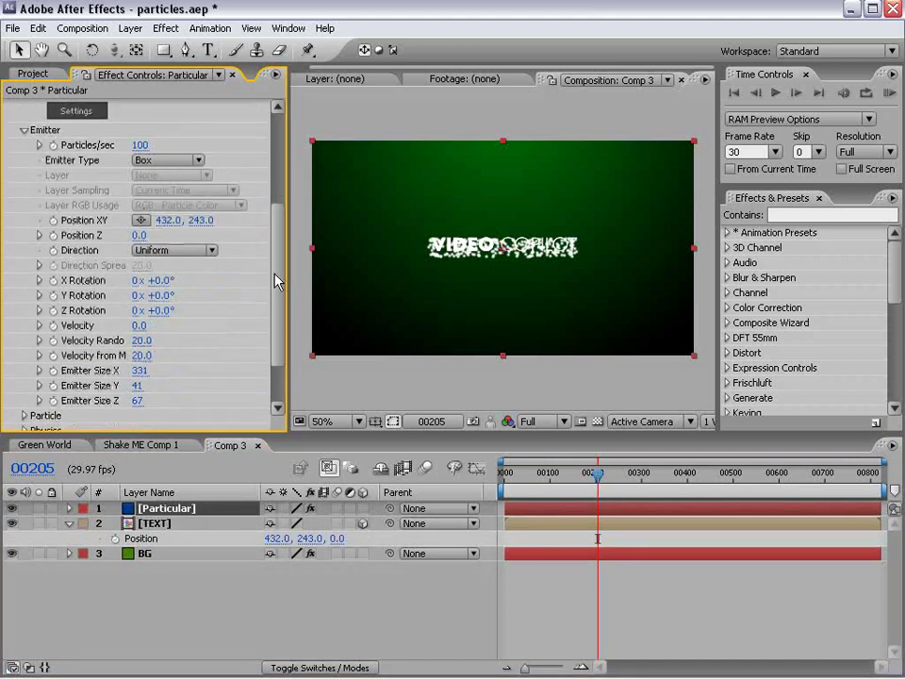
alt+click(53, 220)
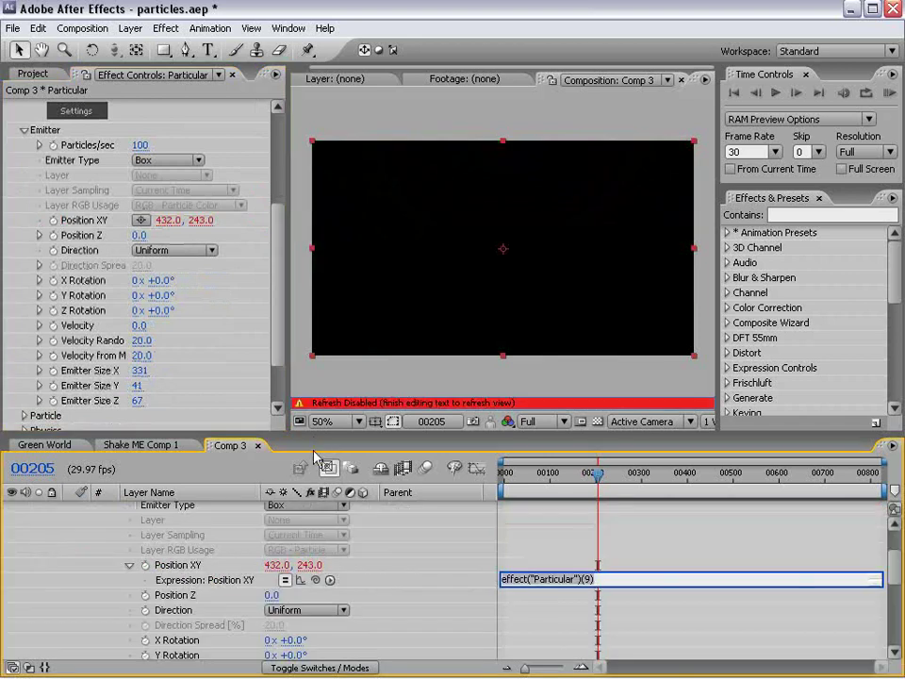
drag(314, 437, 314, 234)
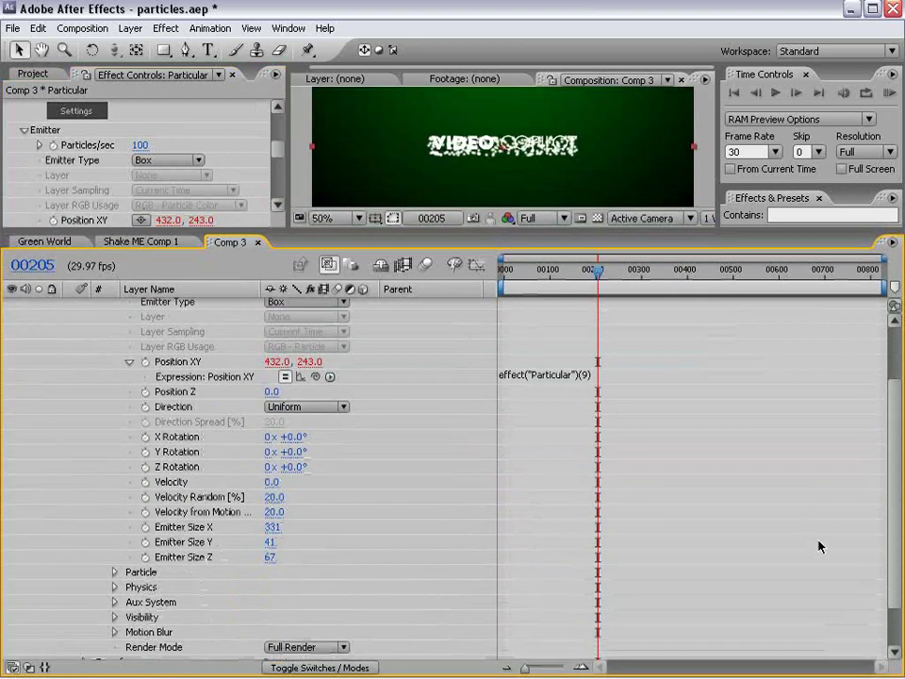
scroll(660, 509, up, 3)
click(565, 455)
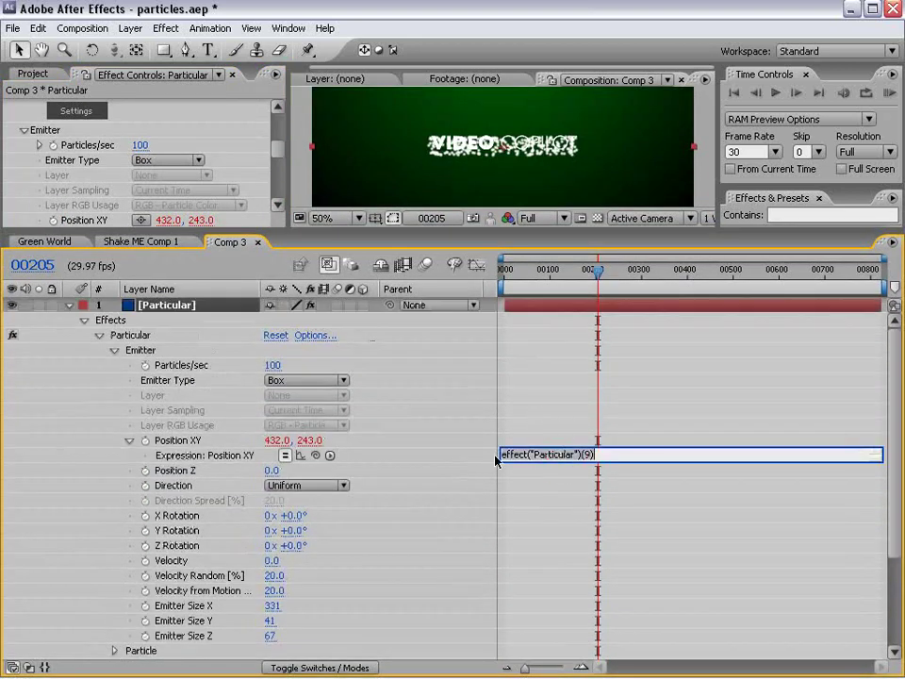
drag(315, 455, 175, 643)
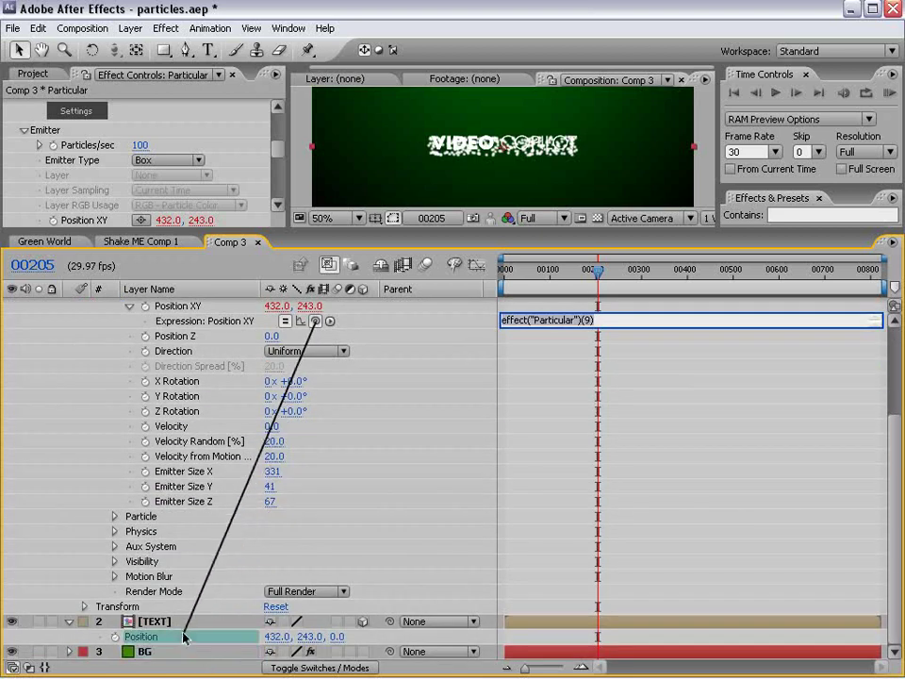
drag(175, 644, 192, 642)
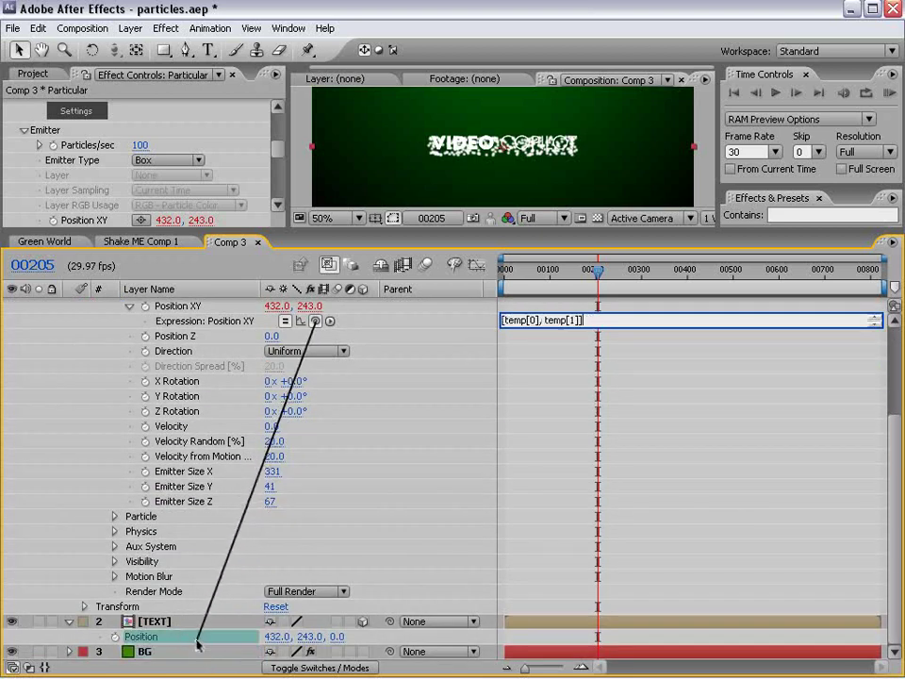
click(549, 366)
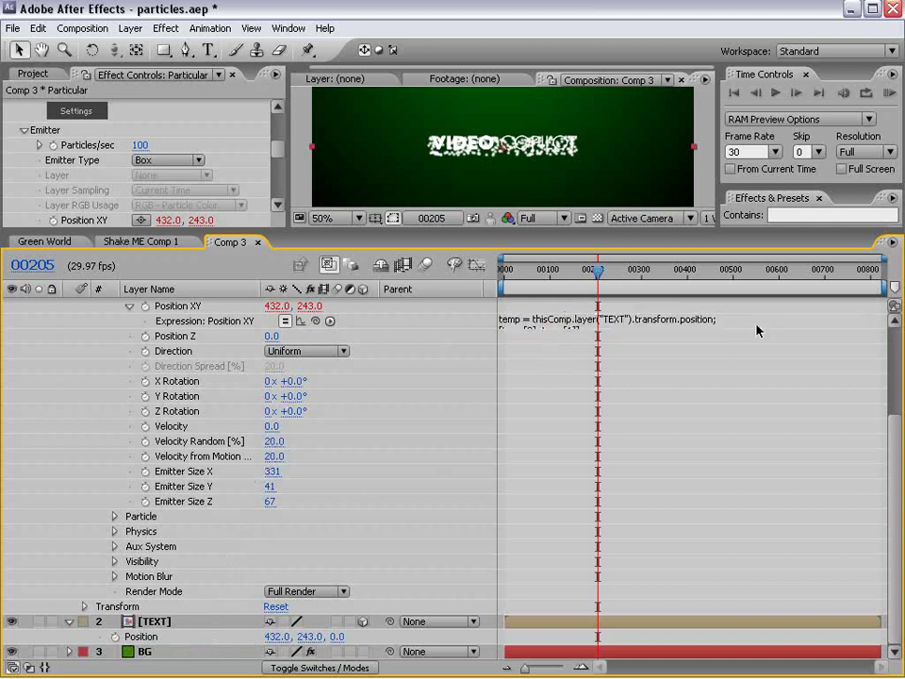
- Test the link by dragging the TEXT layer in the viewer, then undo the move
drag(892, 478, 891, 377)
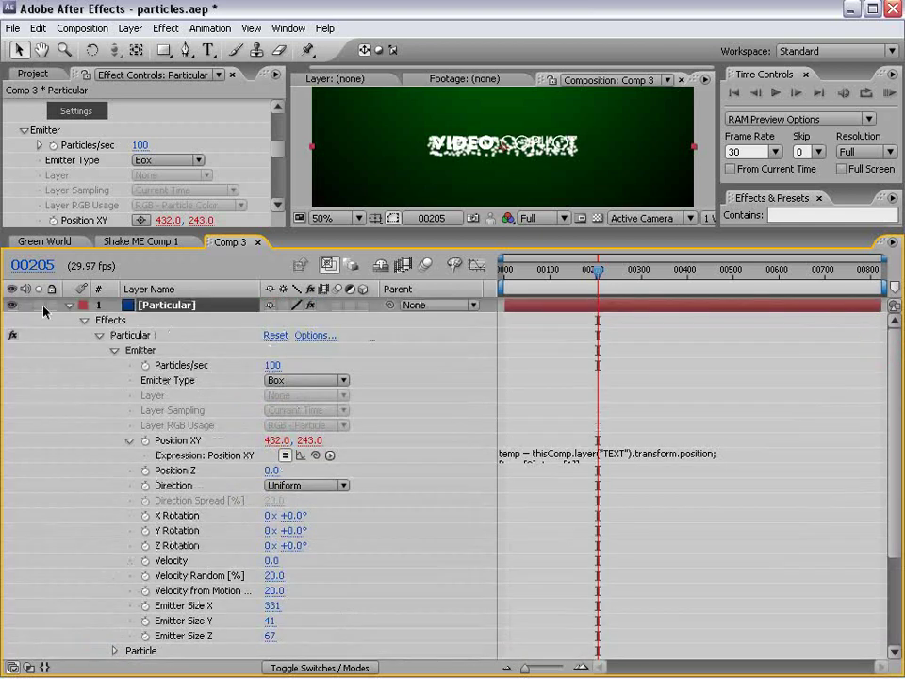
click(502, 144)
drag(323, 141, 380, 163)
key(ctrl+z)
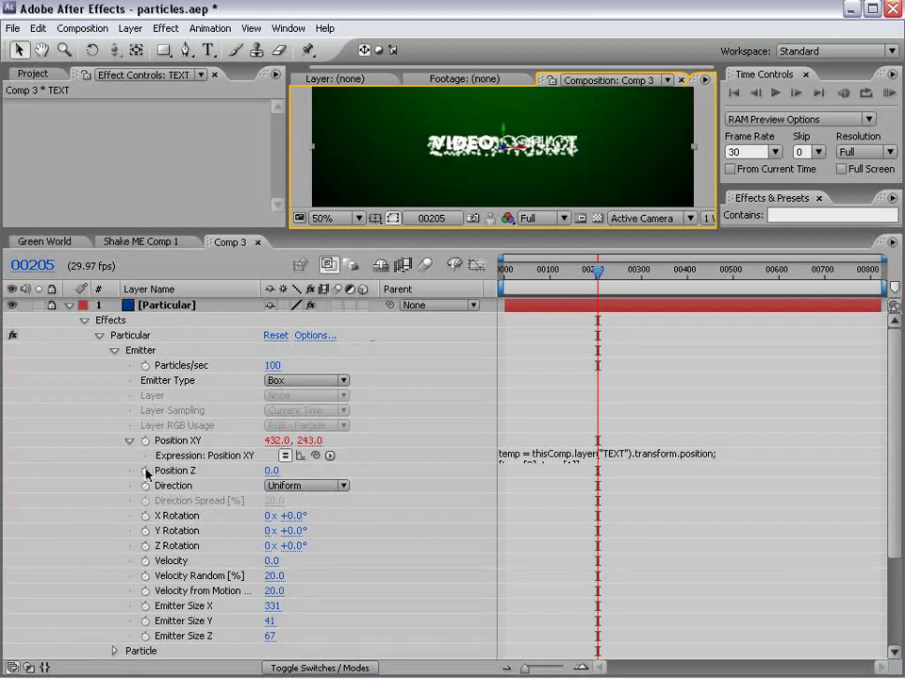
- Pickwhip the emitter's Position Z expression to the TEXT layer's Position
click(112, 303)
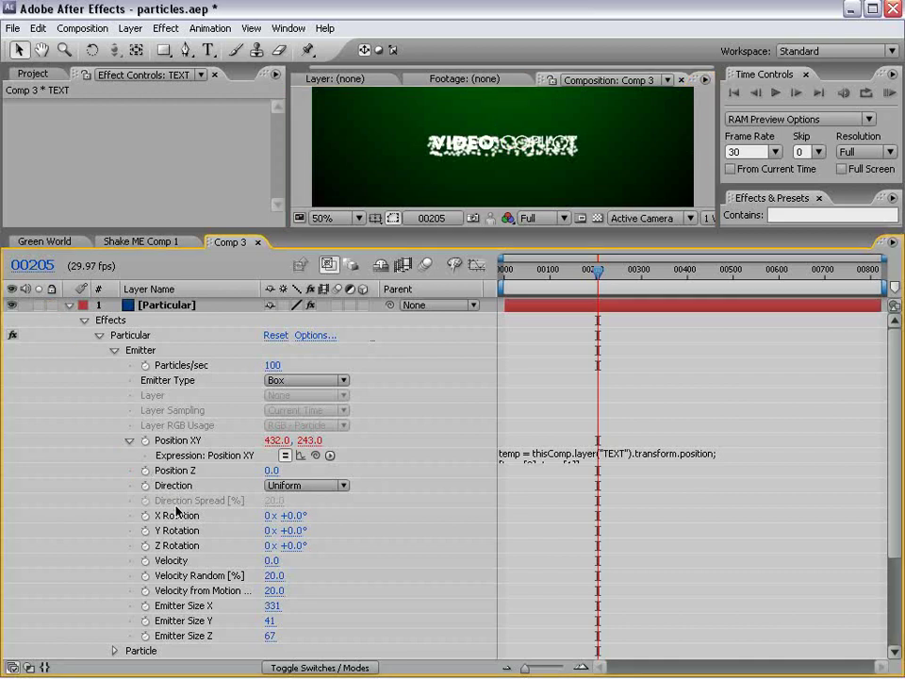
alt+click(146, 472)
drag(895, 451, 895, 537)
mouse_move(314, 371)
mouse_down()
mouse_move(233, 656)
mouse_move(151, 643)
mouse_move(339, 641)
mouse_up()
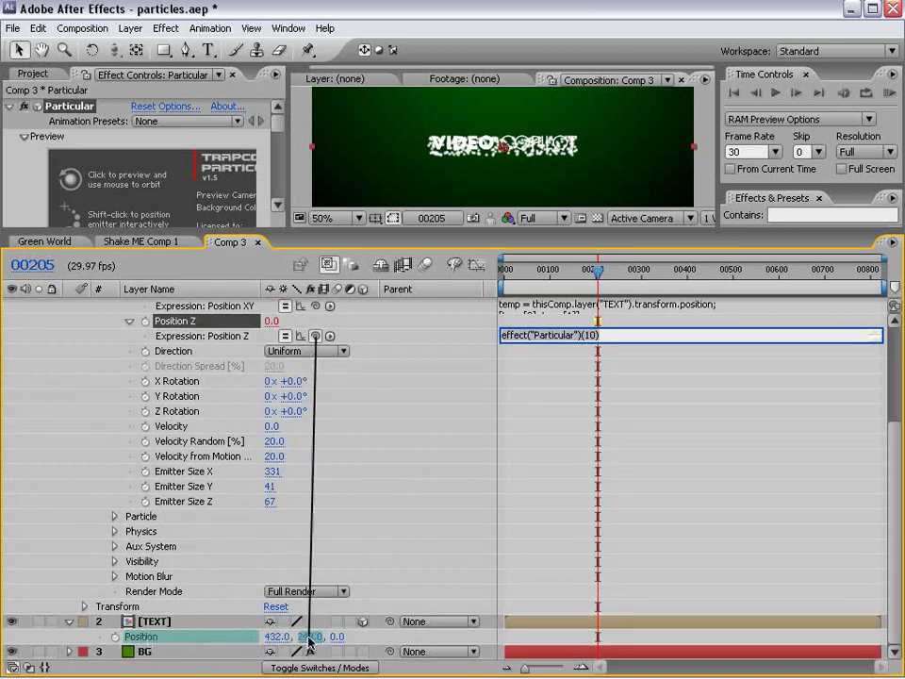
drag(339, 642, 339, 642)
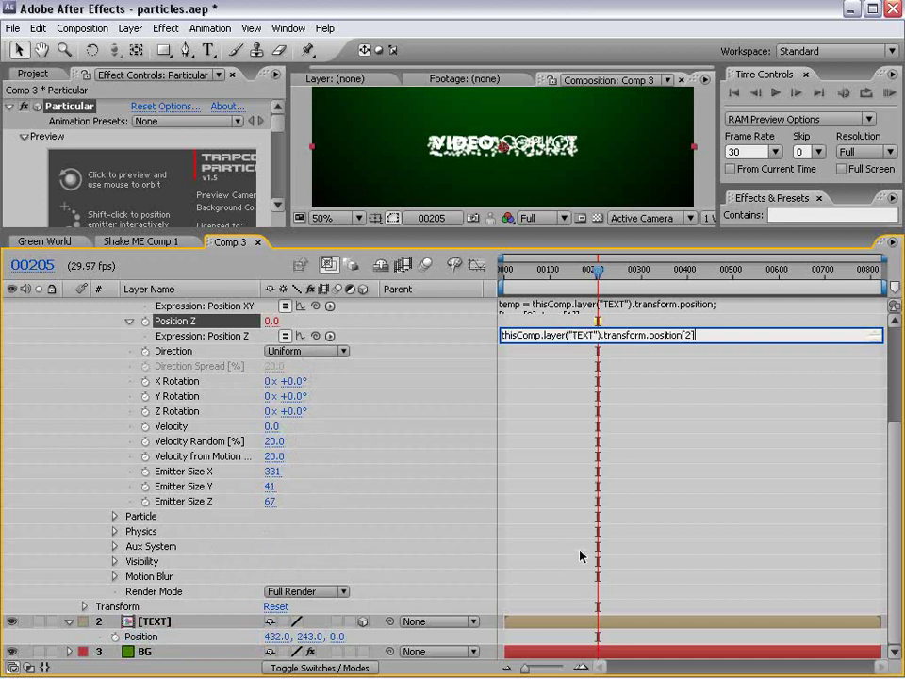
click(620, 485)
- Enlarge the composition view and scrub later frames to preview the particles
mouse_move(597, 272)
mouse_down()
mouse_move(548, 274)
mouse_move(815, 321)
mouse_up()
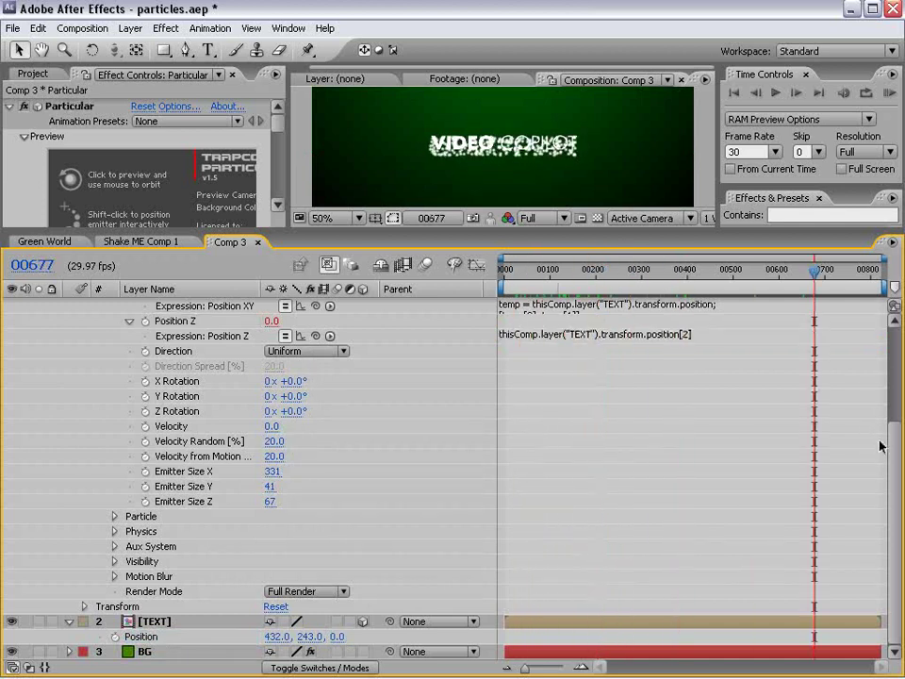
drag(891, 453, 891, 323)
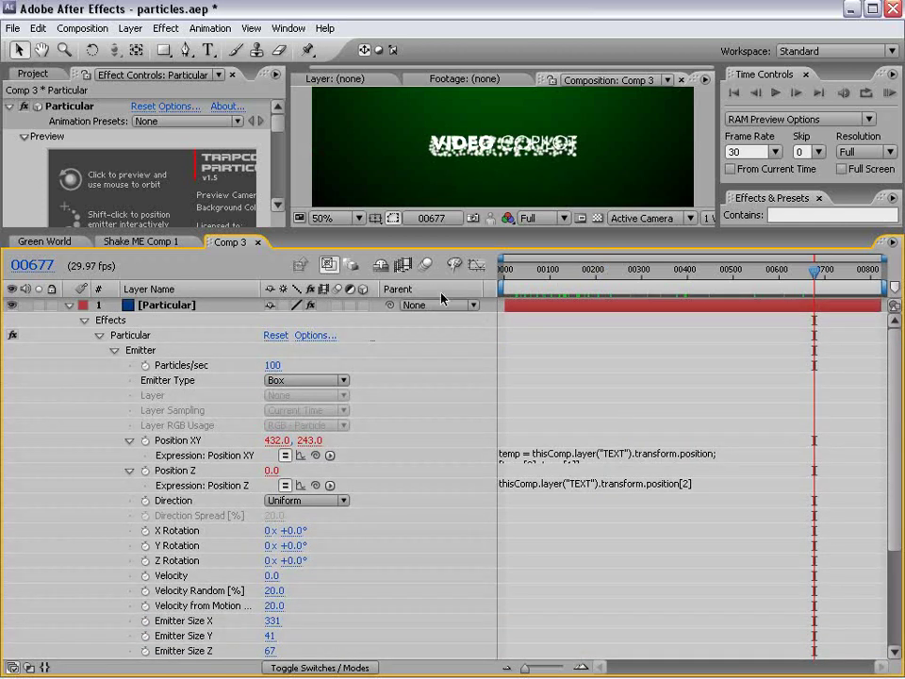
drag(356, 233, 356, 364)
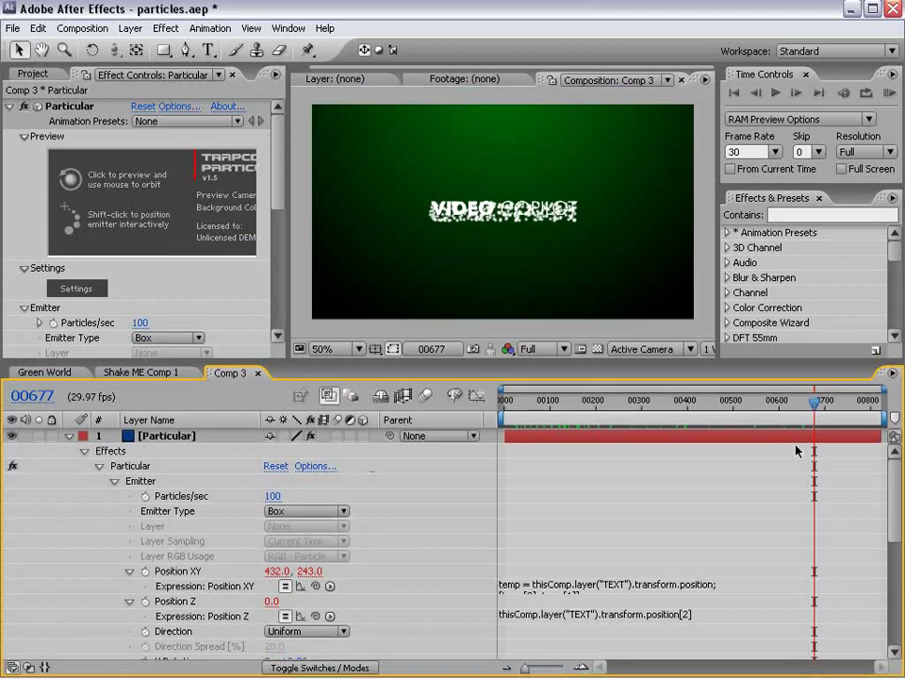
mouse_move(698, 406)
mouse_down()
mouse_move(645, 406)
mouse_move(675, 406)
mouse_up()
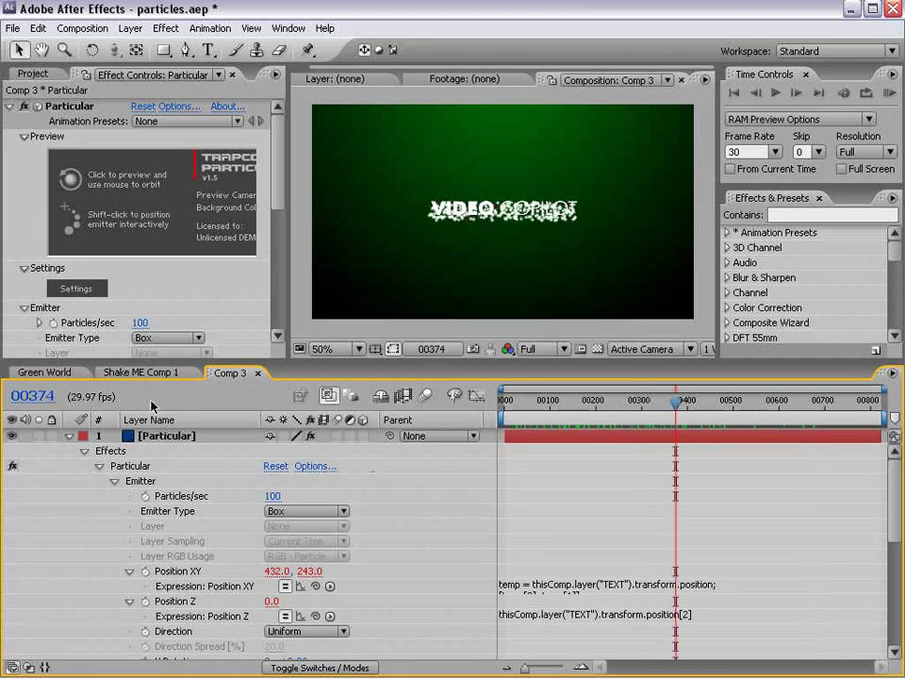
- Set Particular's Particles/sec to 0
click(70, 436)
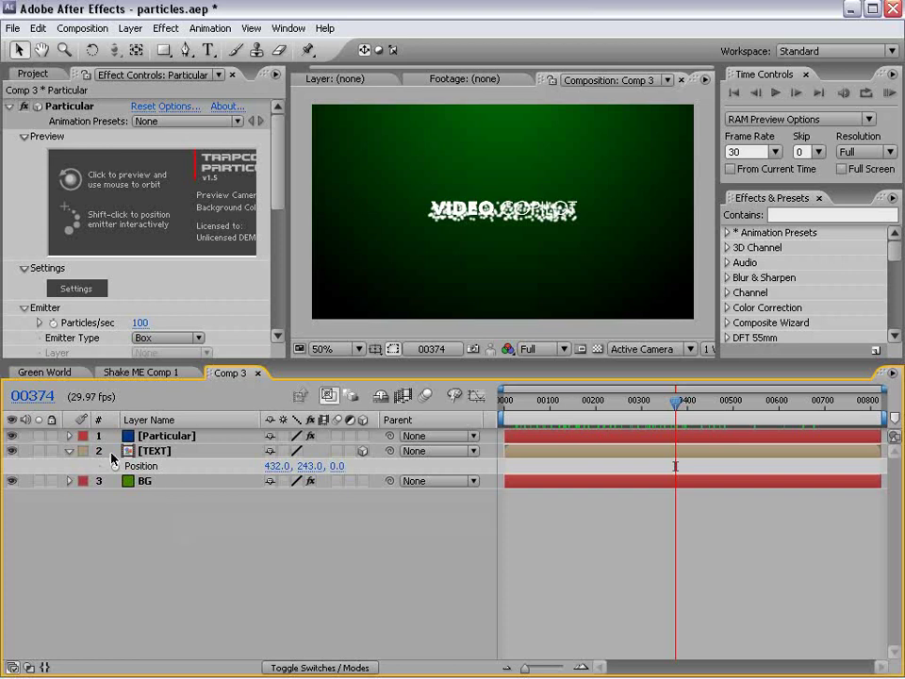
click(140, 323)
text(0)
key(Return)
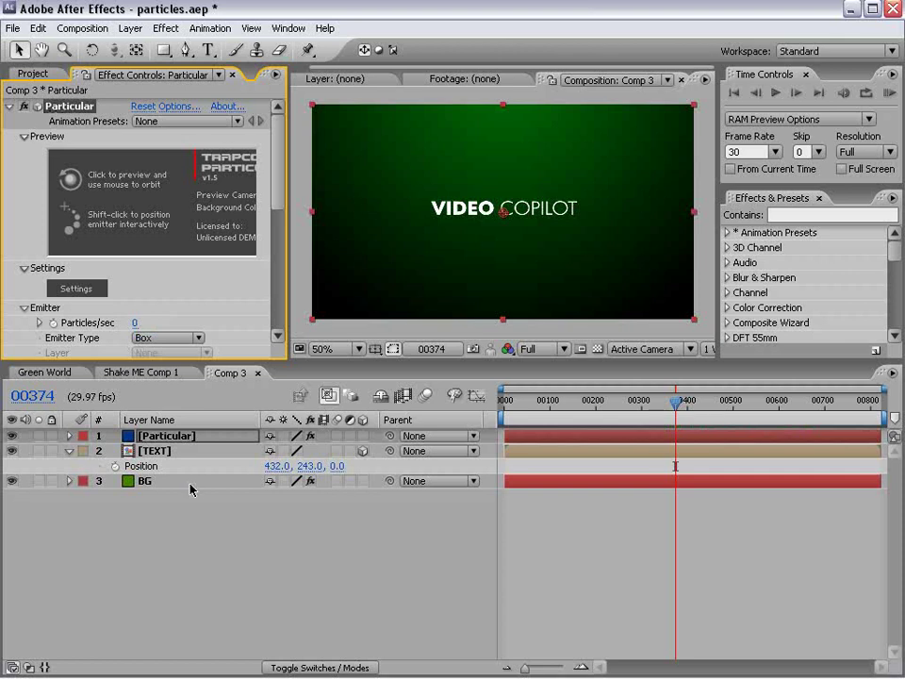
- Keyframe the TEXT layer's Position to slide the title from centre down-right, then preview it
click(190, 487)
click(164, 454)
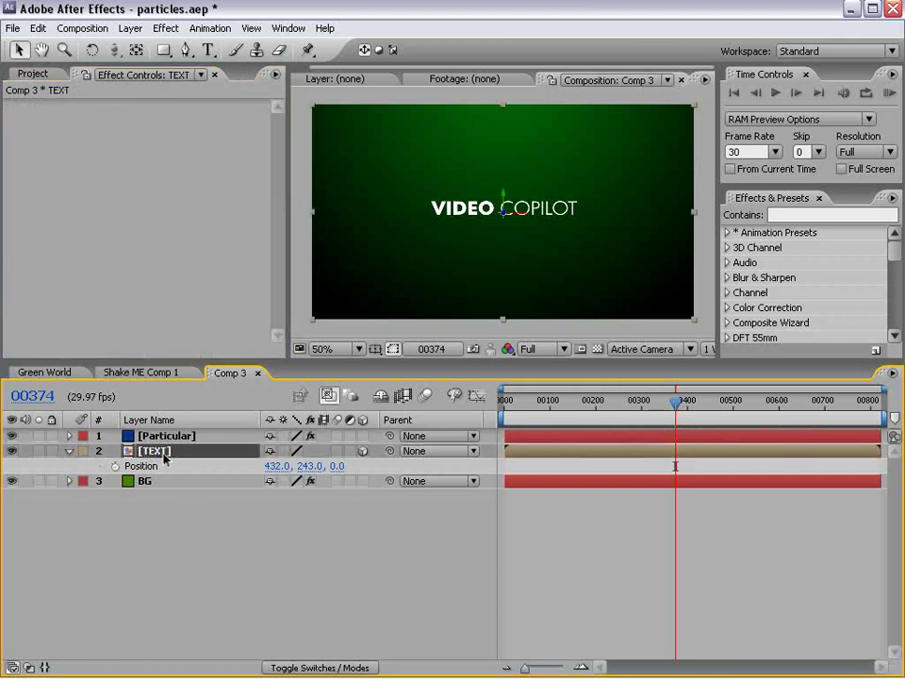
click(195, 536)
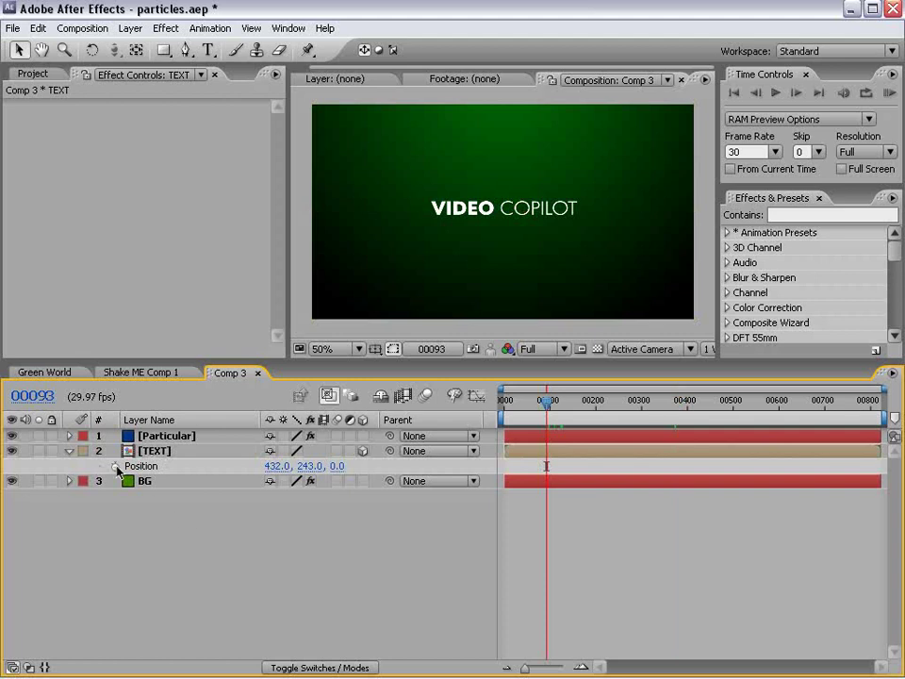
click(115, 466)
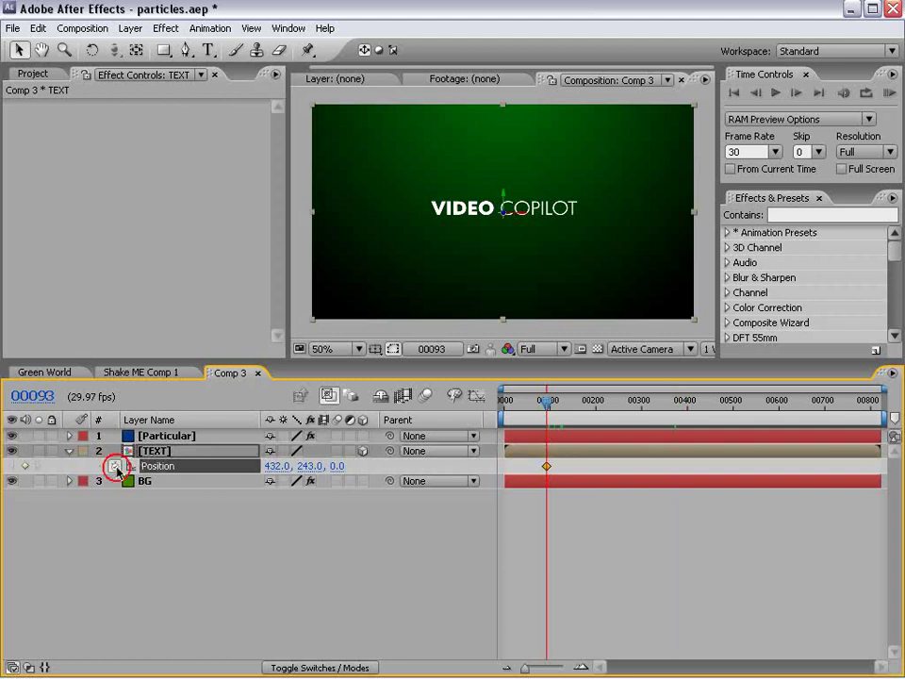
drag(547, 405, 558, 400)
drag(532, 222, 603, 271)
drag(620, 215, 623, 256)
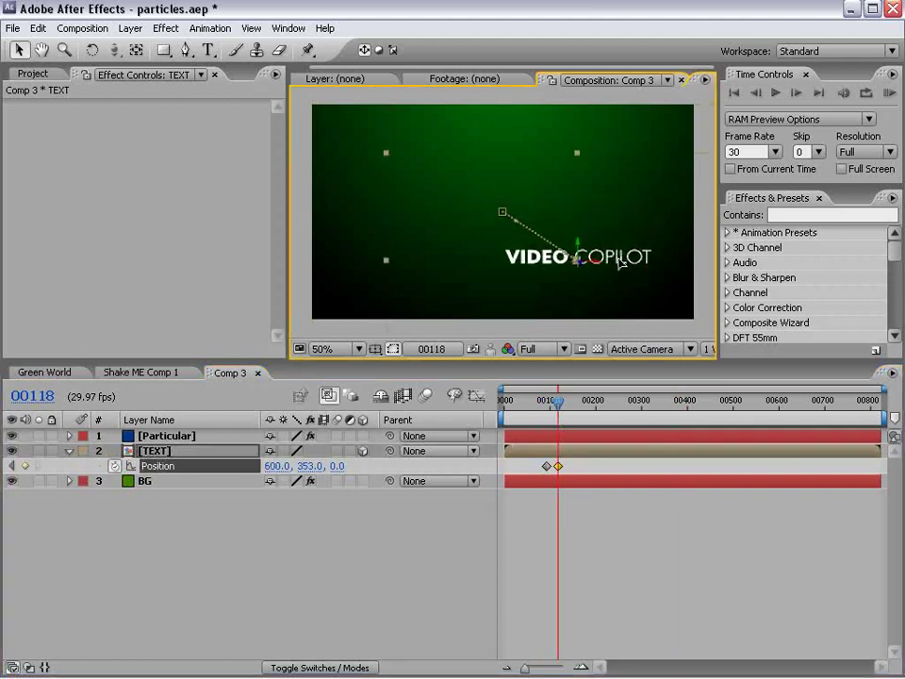
mouse_move(556, 397)
mouse_down()
mouse_move(544, 408)
mouse_move(567, 405)
mouse_move(546, 415)
mouse_up()
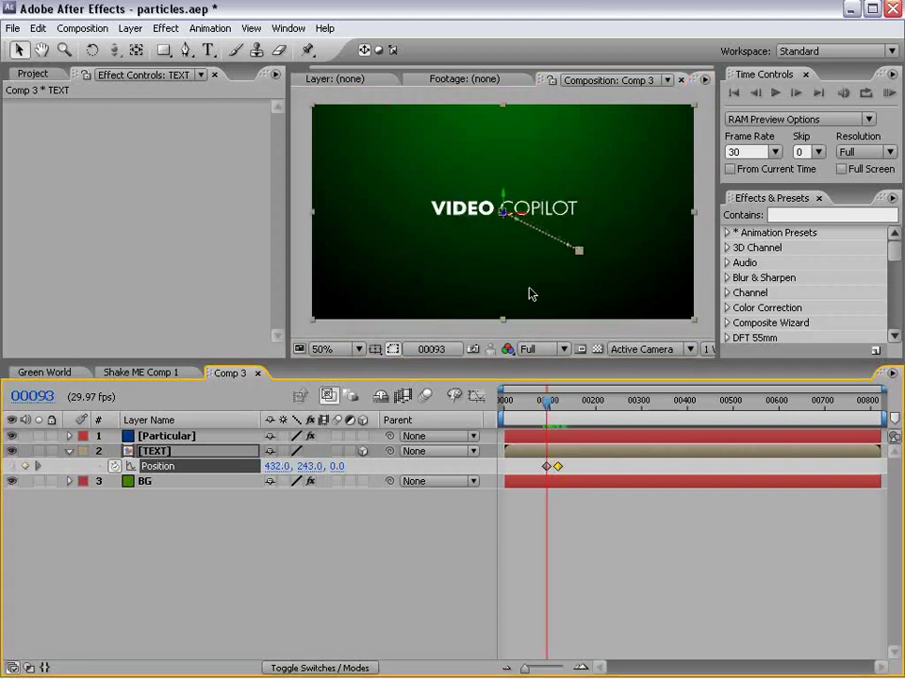
key(space)
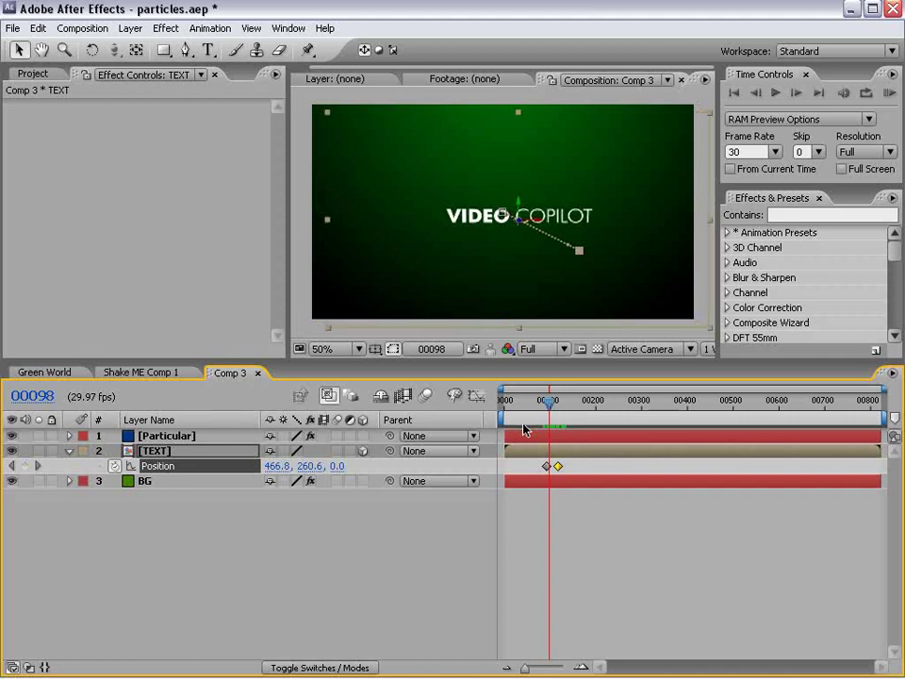
key(space)
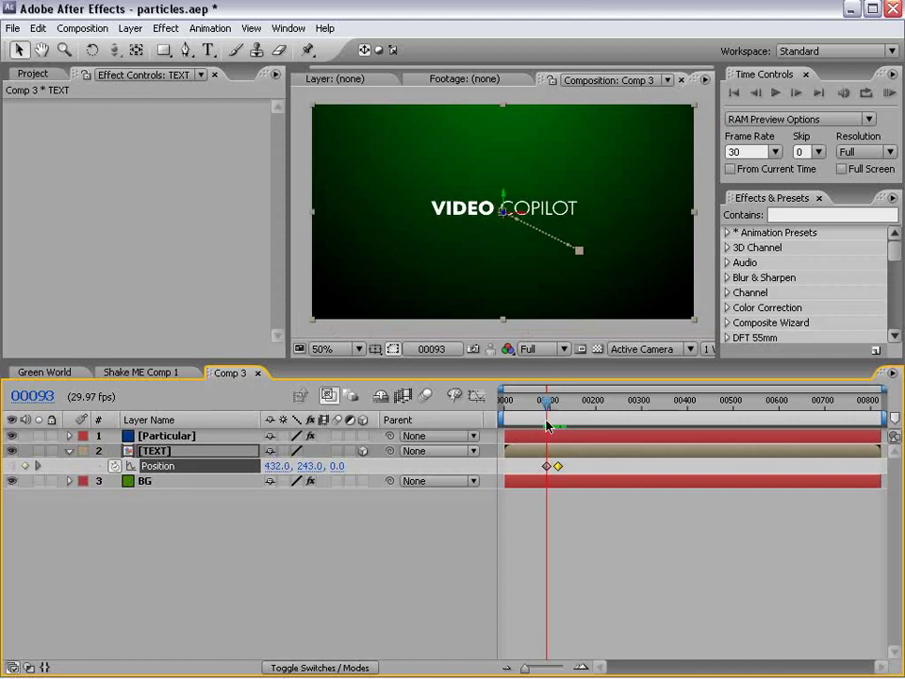
click(568, 549)
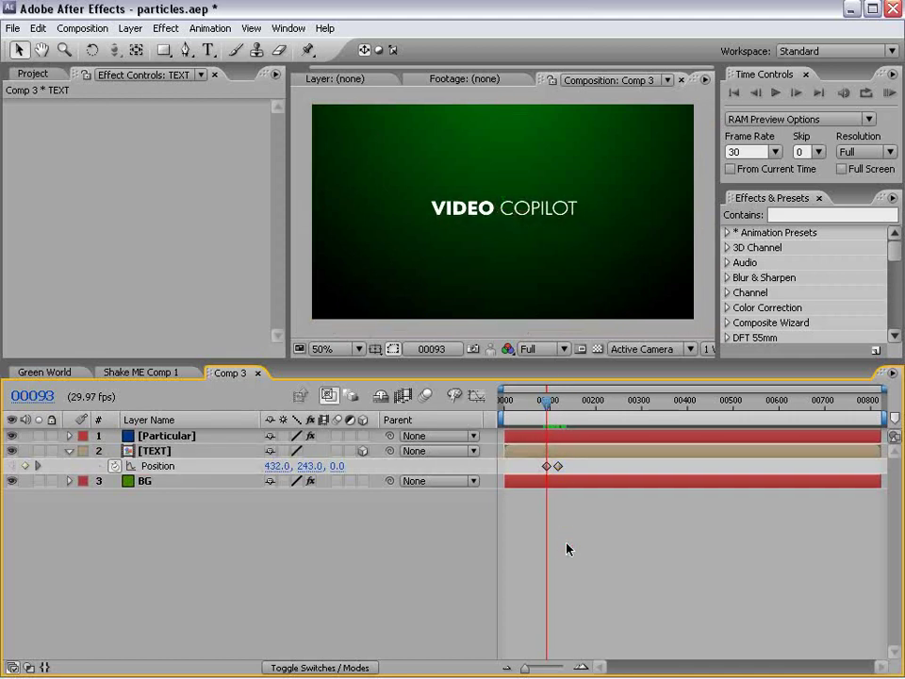
- Create a hidden red solid layer named Speed
click(131, 27)
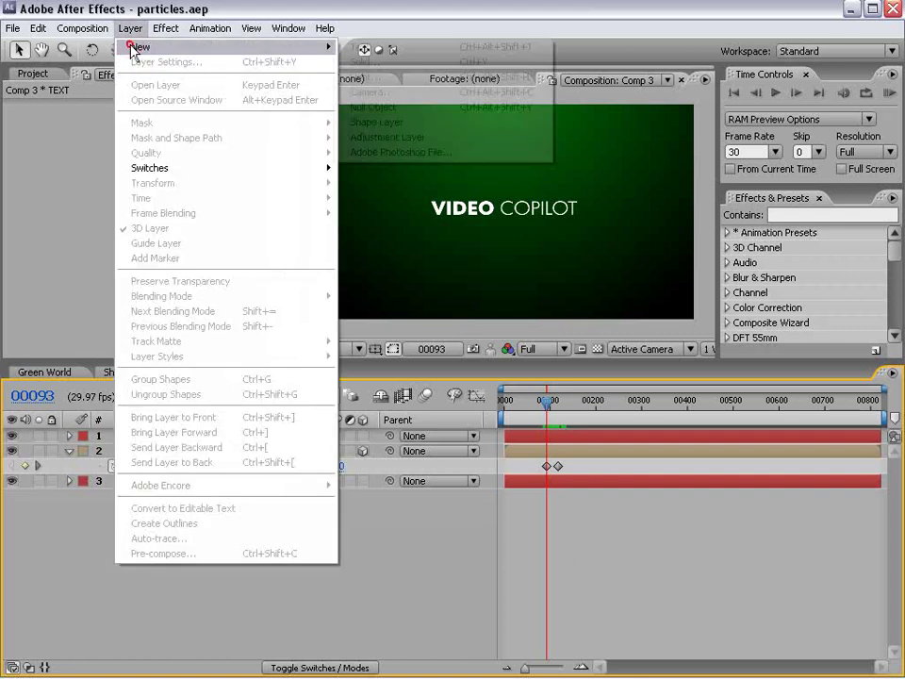
click(371, 63)
click(344, 538)
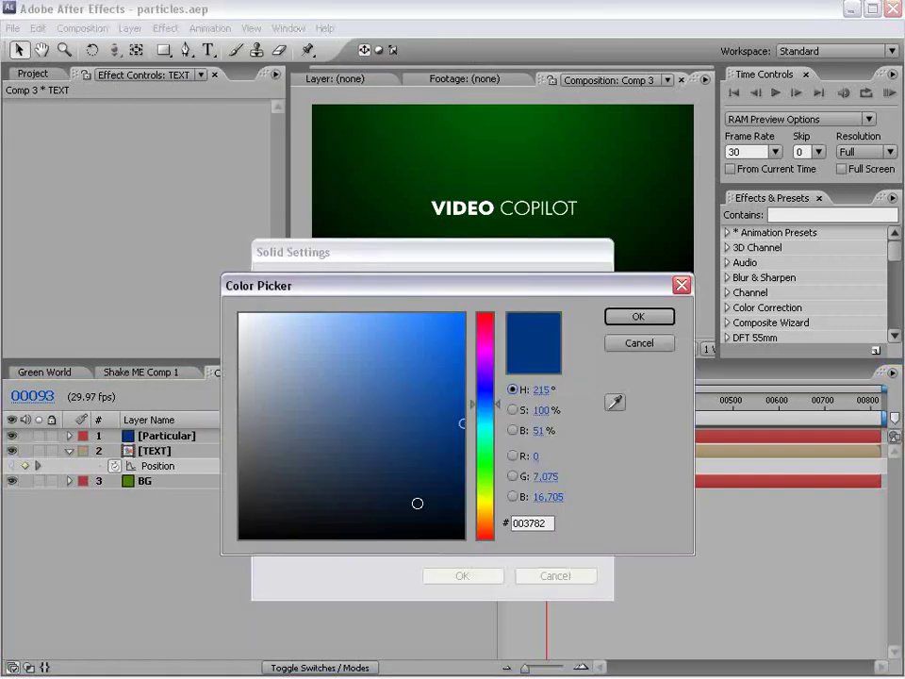
drag(481, 490, 481, 316)
click(639, 318)
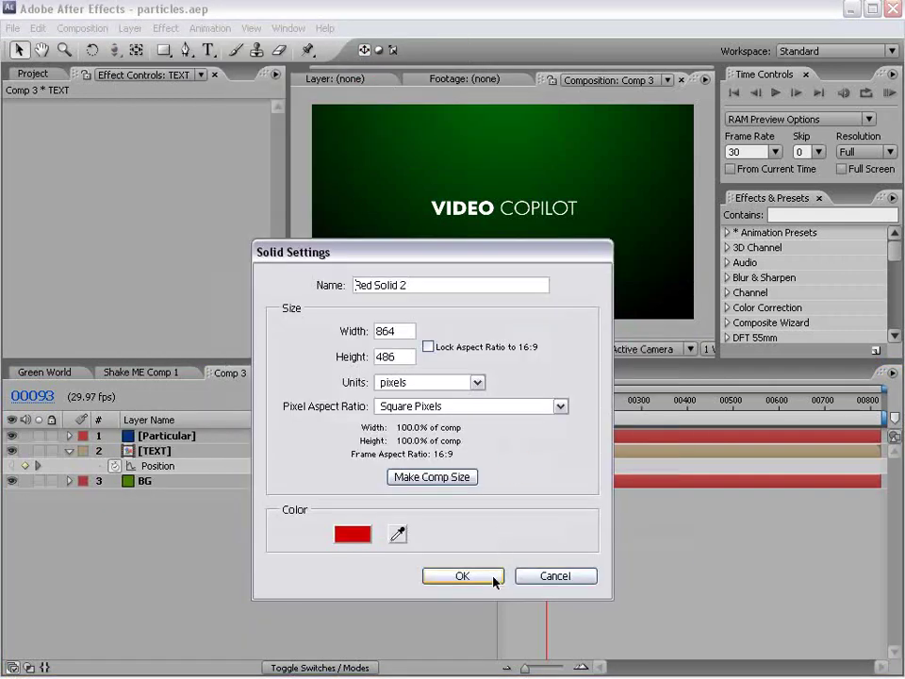
drag(415, 285, 241, 295)
text(Speed)
key(Return)
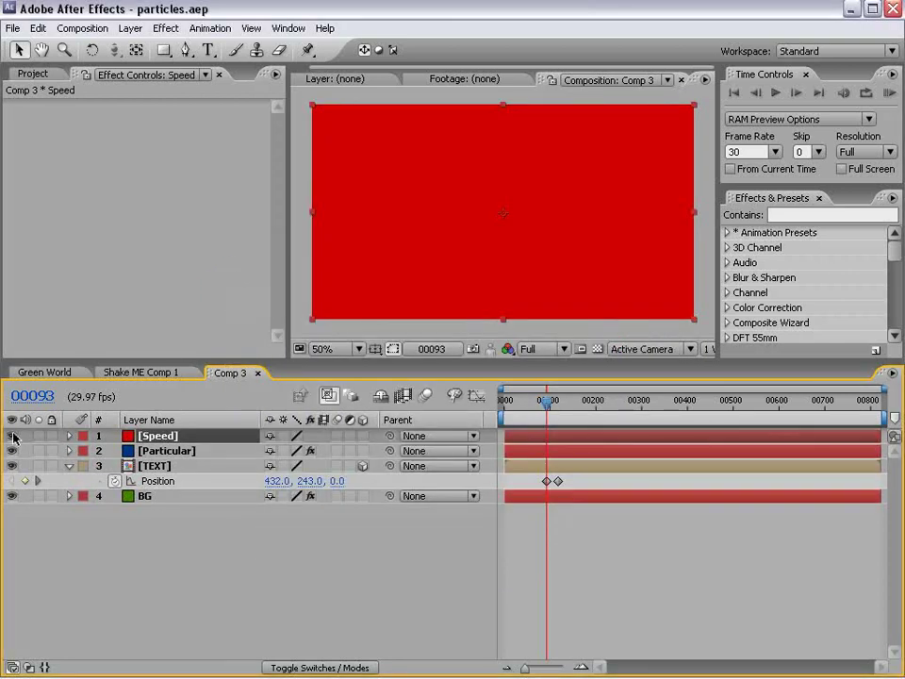
click(12, 436)
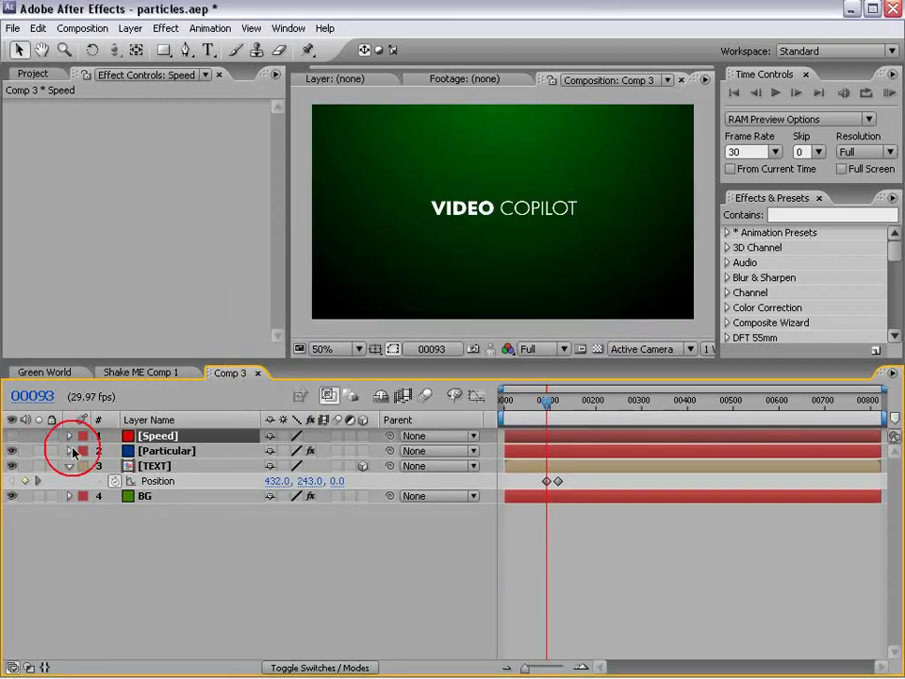
- Add a Slider Control to Speed with expression thisComp.layer("TEXT").transform.position.speed
click(162, 29)
mouse_move(208, 220)
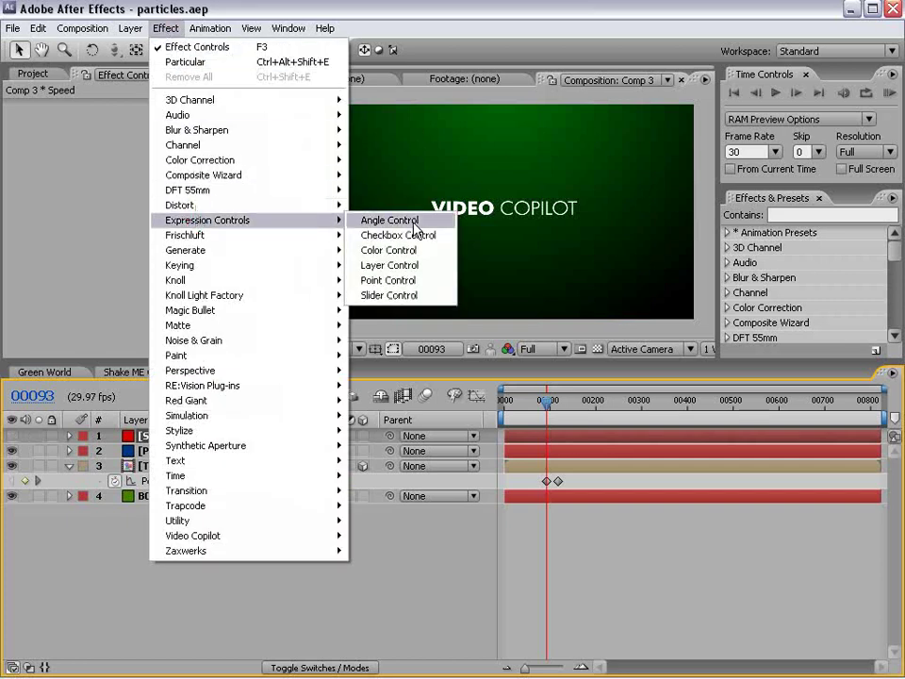
click(390, 295)
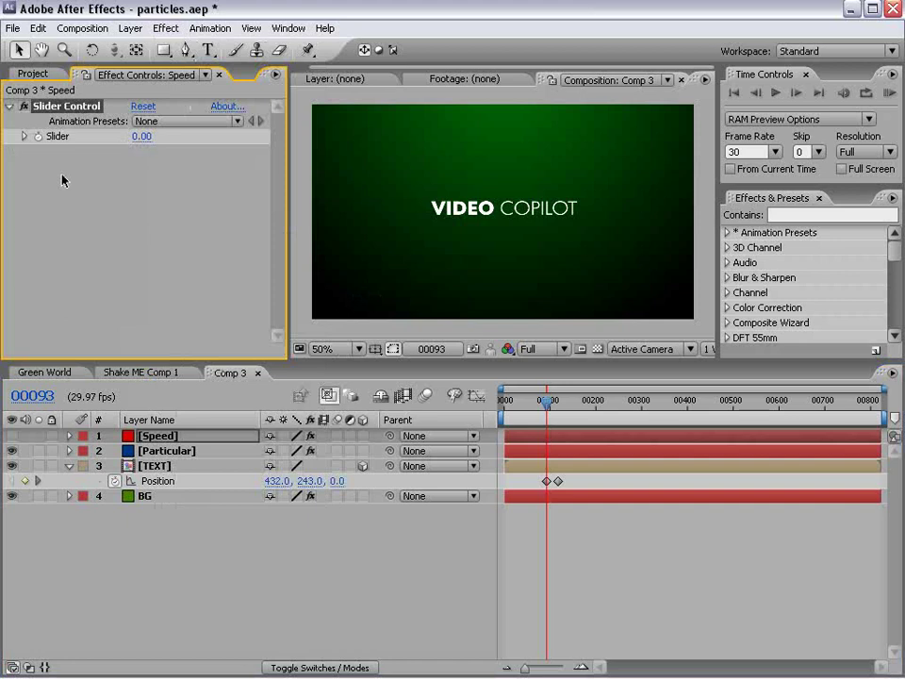
alt+click(38, 136)
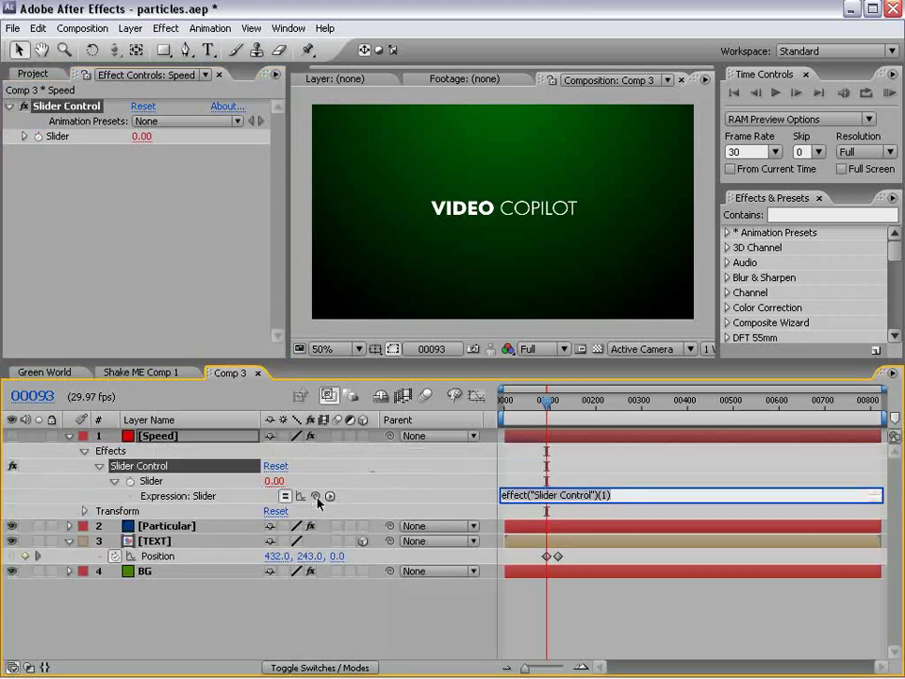
drag(315, 496, 160, 556)
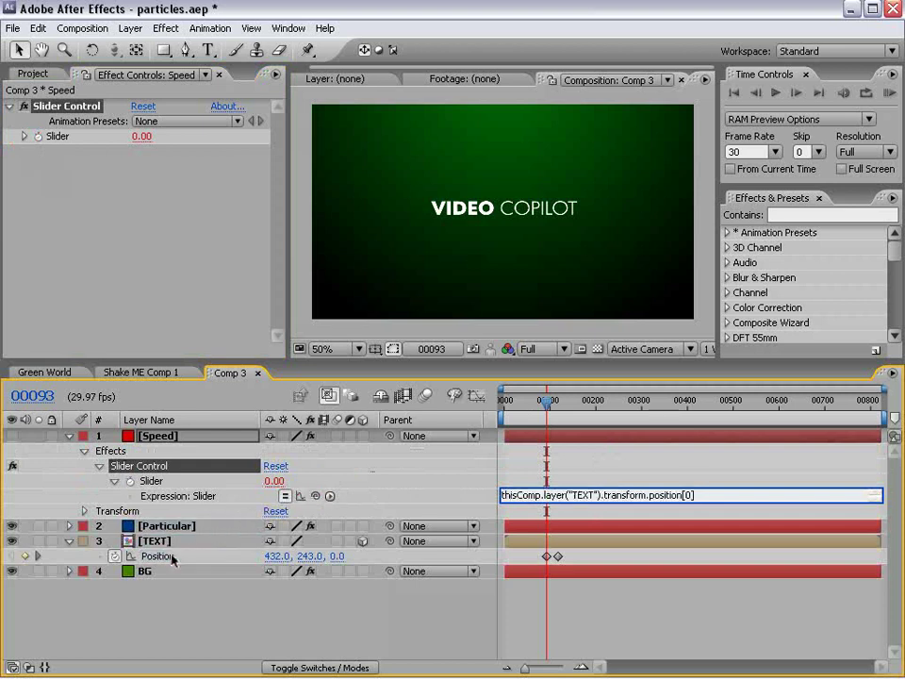
drag(618, 503, 615, 528)
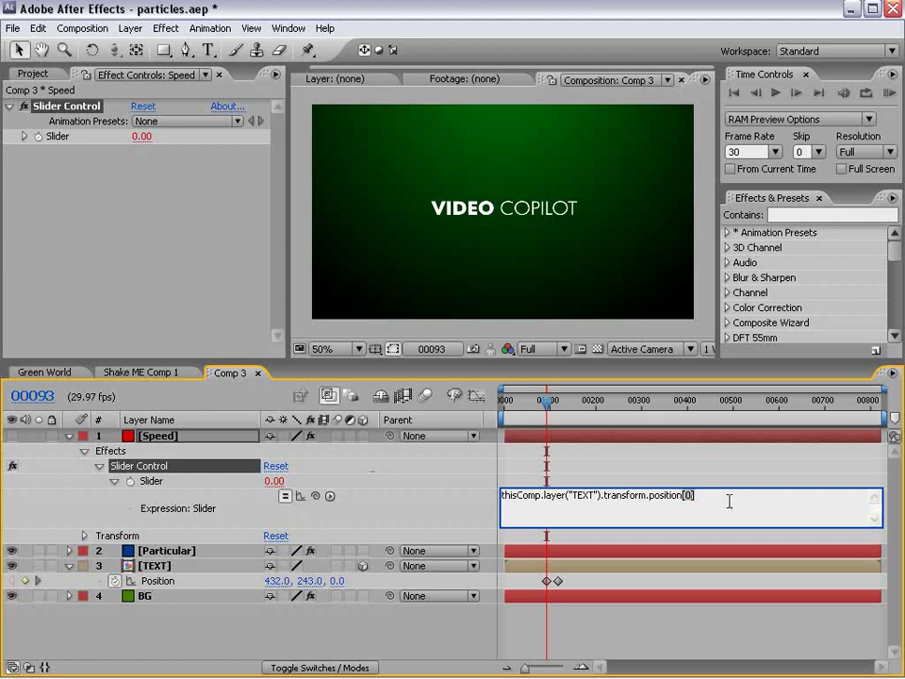
key(BackSpace)
text(.speed)
click(542, 503)
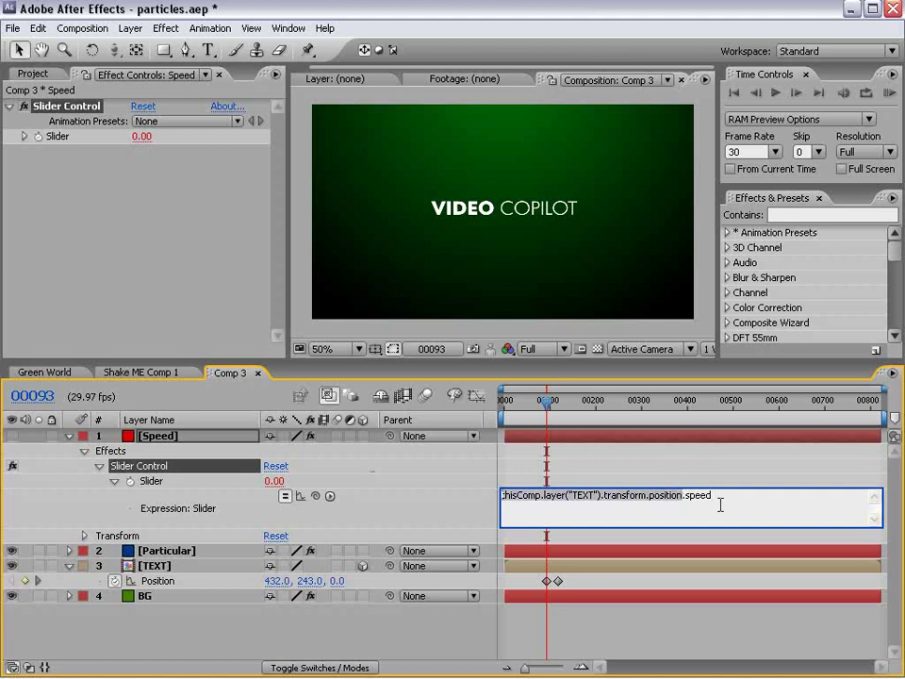
key(KP_Enter)
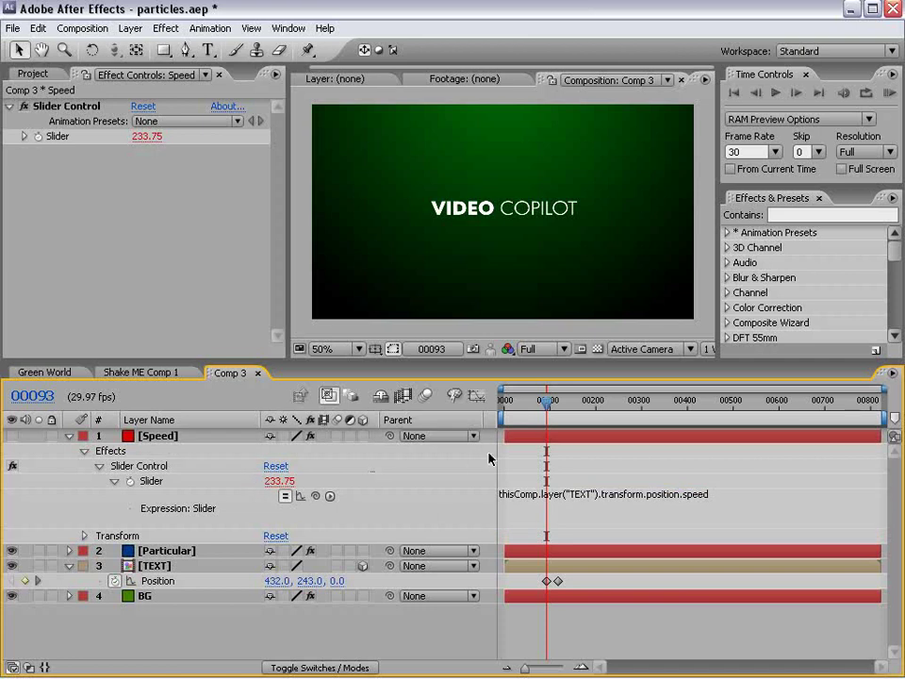
- Apply Easy Ease to both TEXT Position keyframes
key(equal)
drag(626, 401, 689, 407)
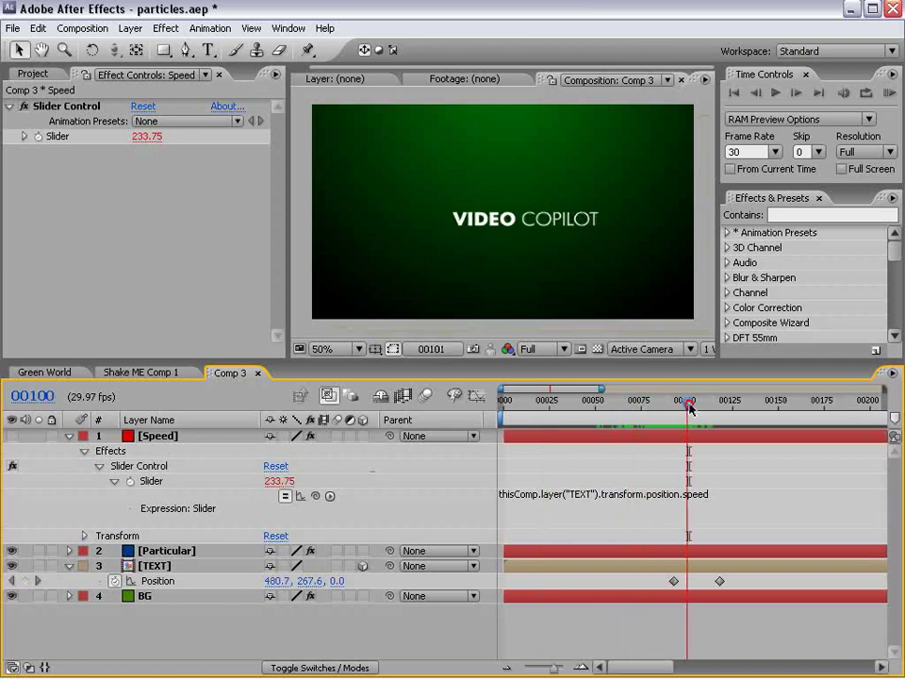
drag(685, 407, 692, 412)
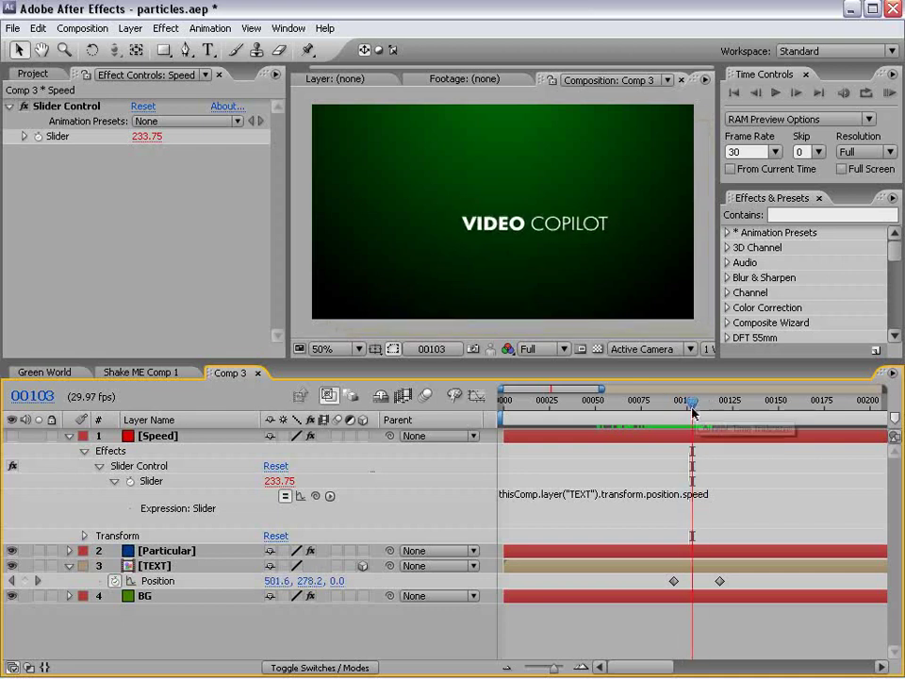
click(691, 581)
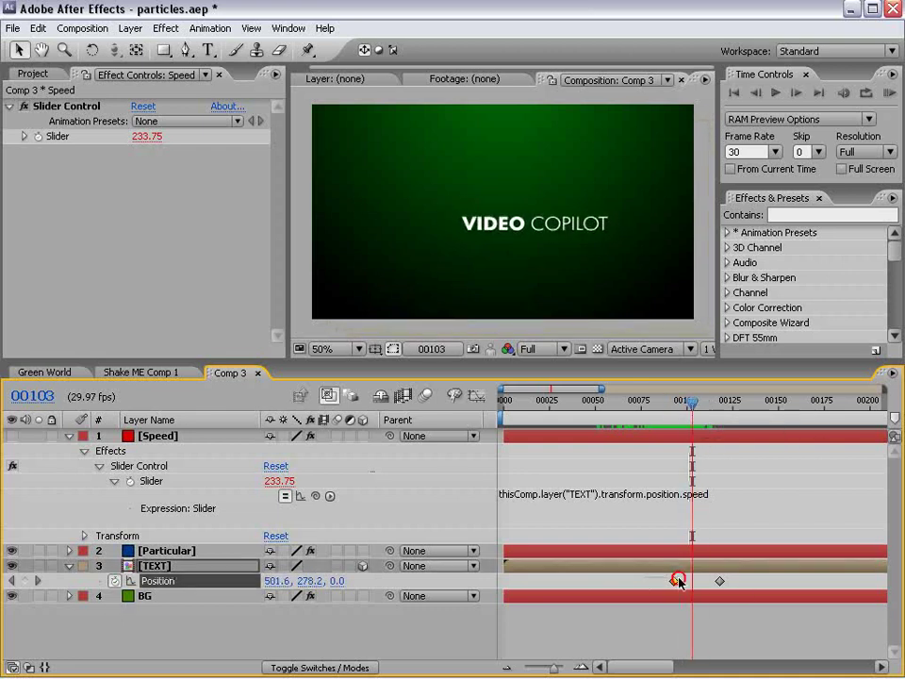
drag(691, 581, 739, 590)
key(F9)
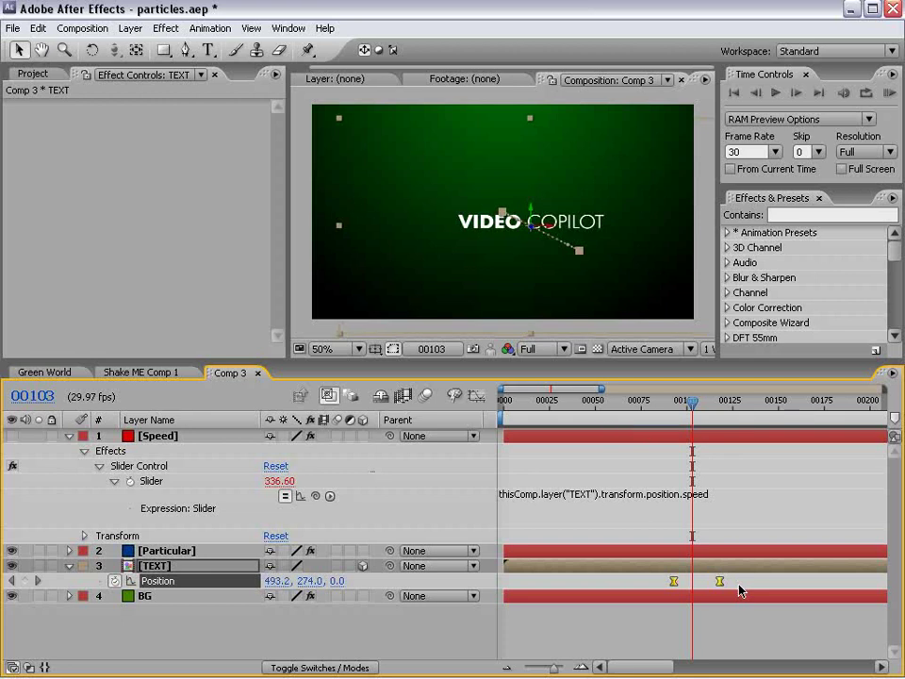
click(716, 473)
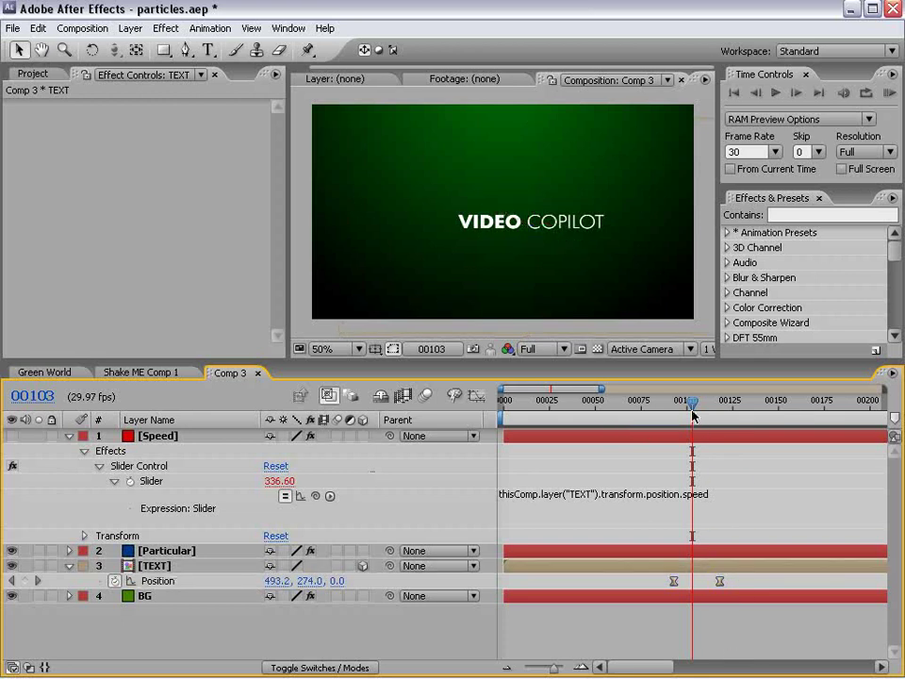
- Move the second Position keyframe closer to the first, ending at frame 95
mouse_move(691, 411)
mouse_down()
mouse_move(677, 403)
mouse_move(710, 409)
mouse_up()
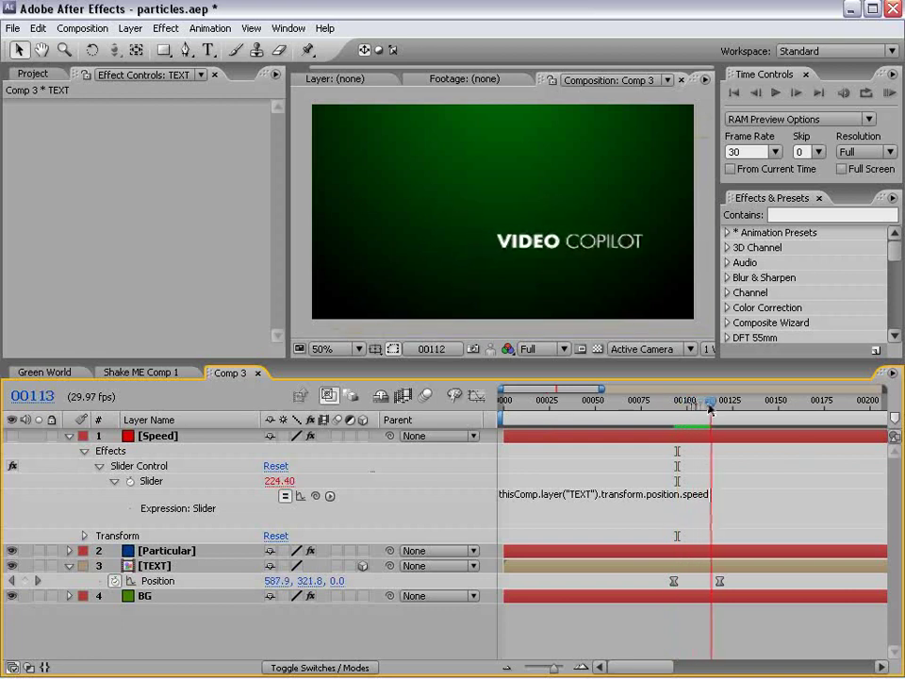
drag(711, 409, 667, 405)
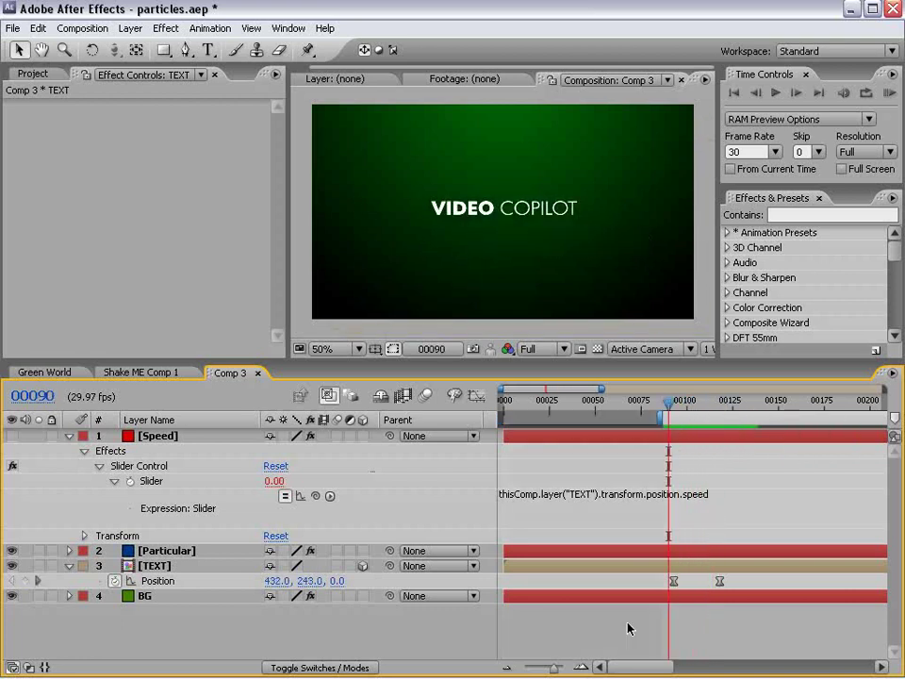
drag(741, 591, 664, 574)
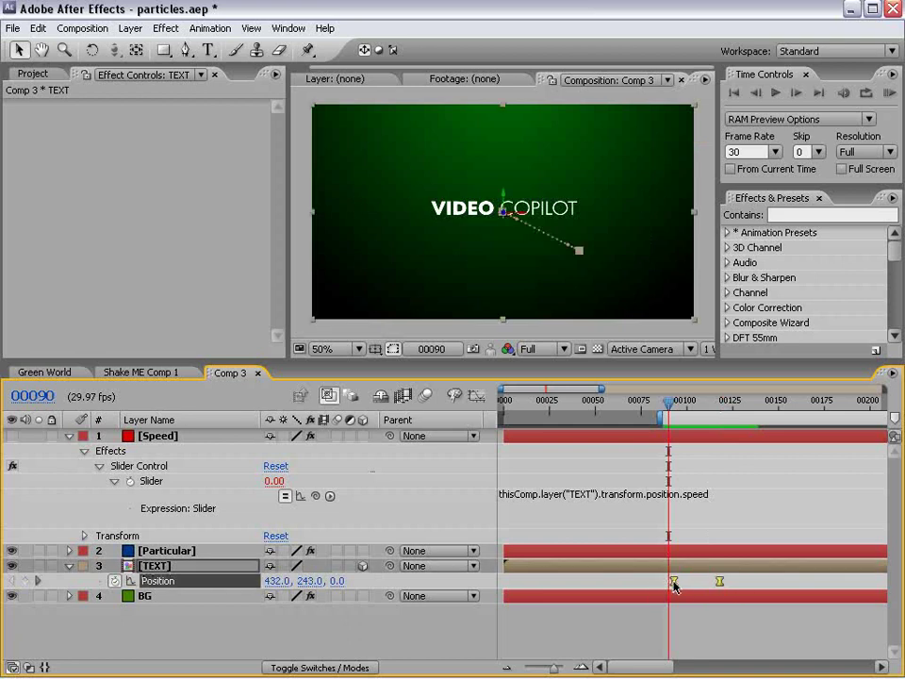
click(679, 626)
drag(719, 585, 699, 582)
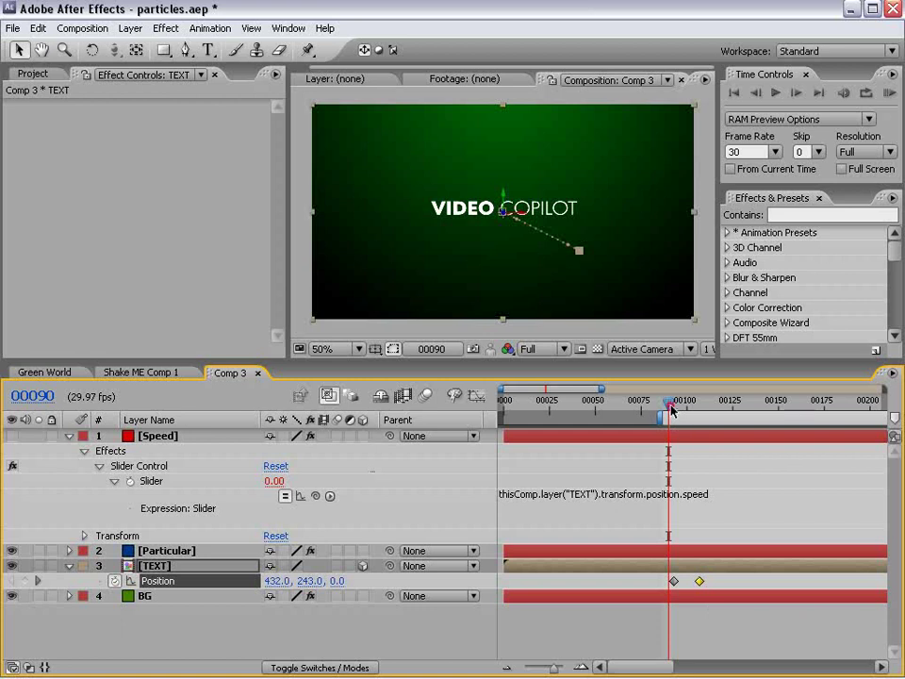
drag(671, 407, 676, 405)
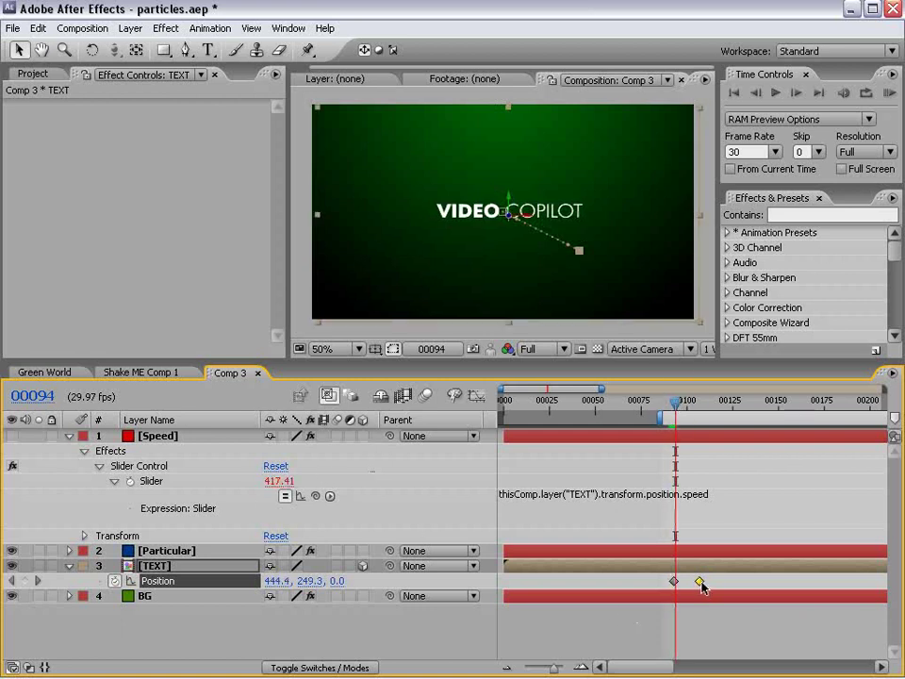
drag(700, 583, 700, 581)
click(703, 499)
drag(677, 408, 679, 400)
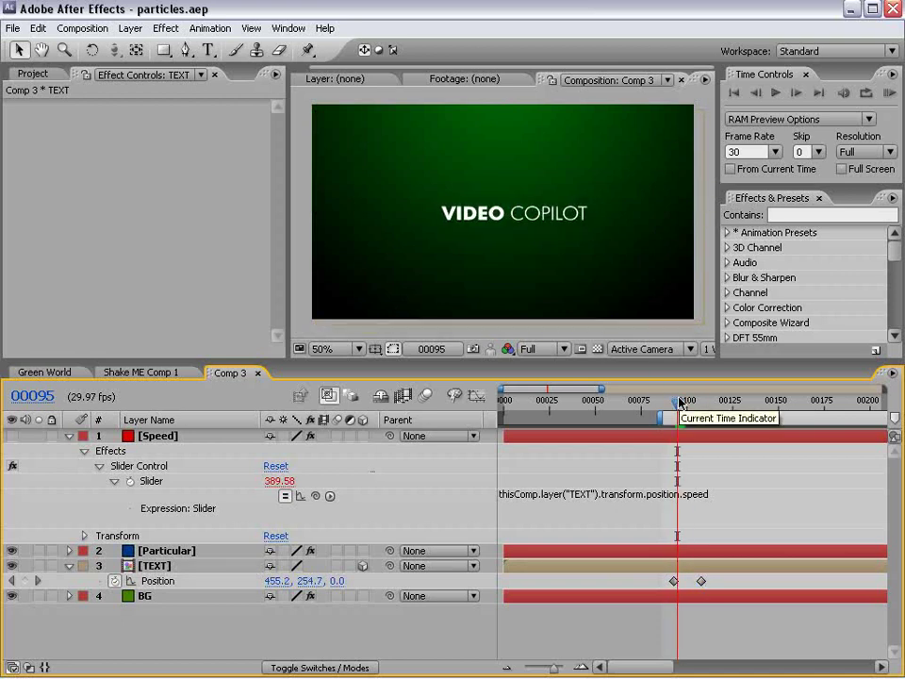
- Give Particles/sec an expression linking it to the TEXT layer's position .speed
click(179, 551)
drag(276, 121, 283, 198)
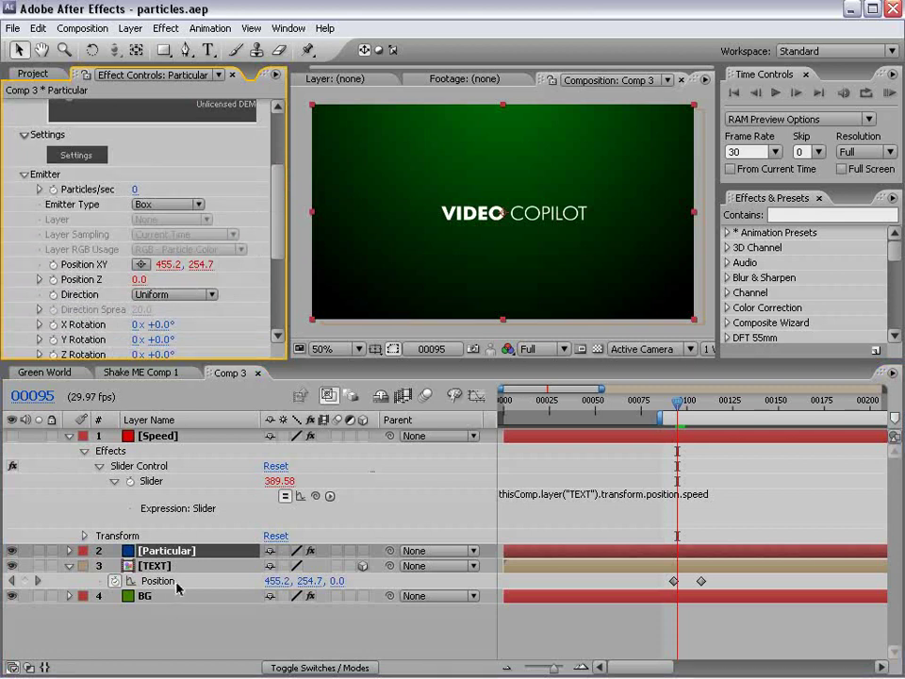
alt+click(54, 190)
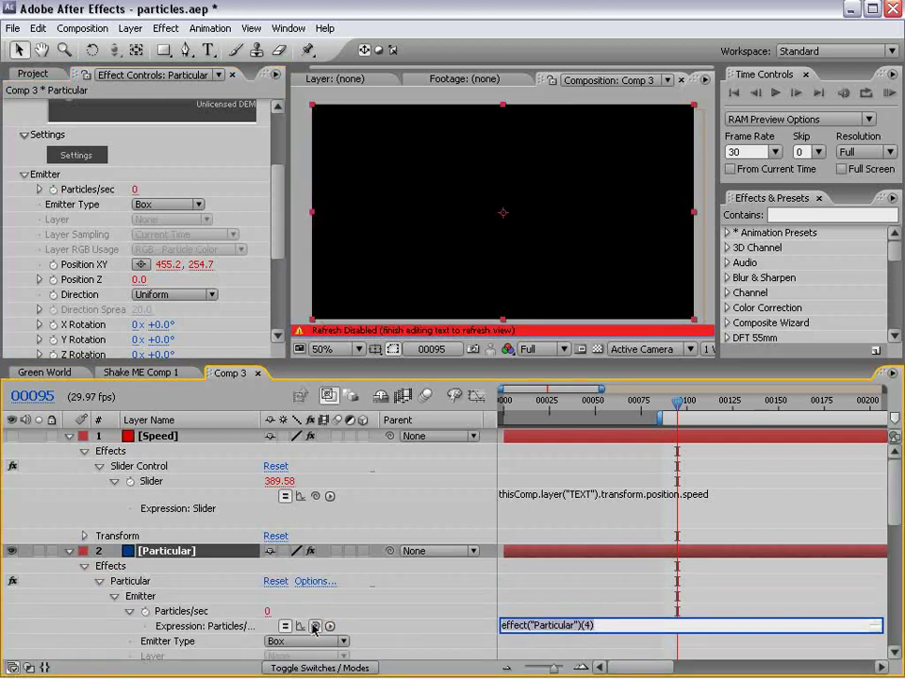
mouse_move(316, 626)
mouse_down()
mouse_move(184, 473)
mouse_move(191, 481)
mouse_move(166, 658)
mouse_up()
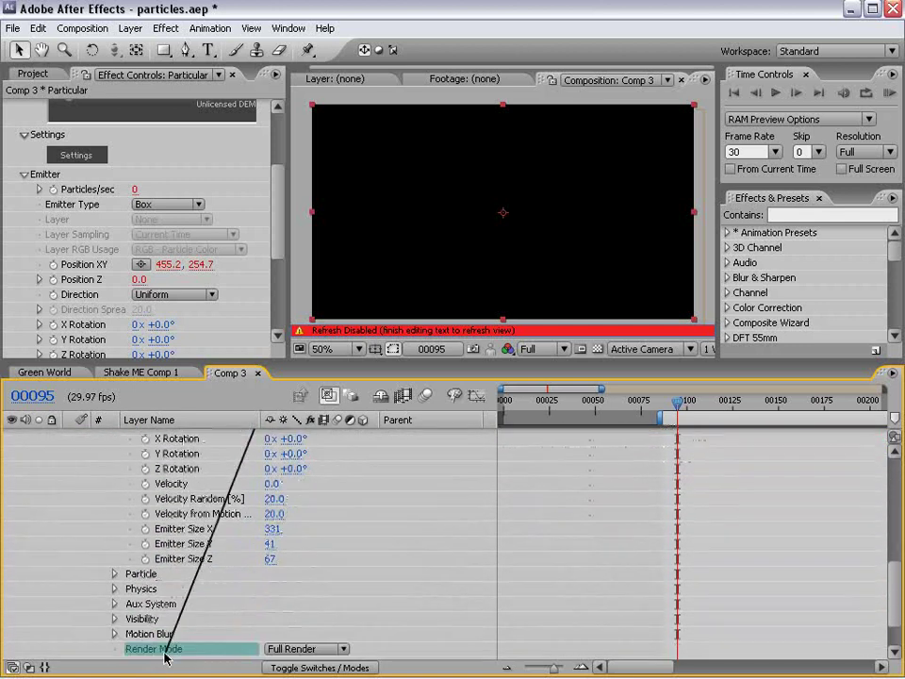
drag(166, 658, 172, 636)
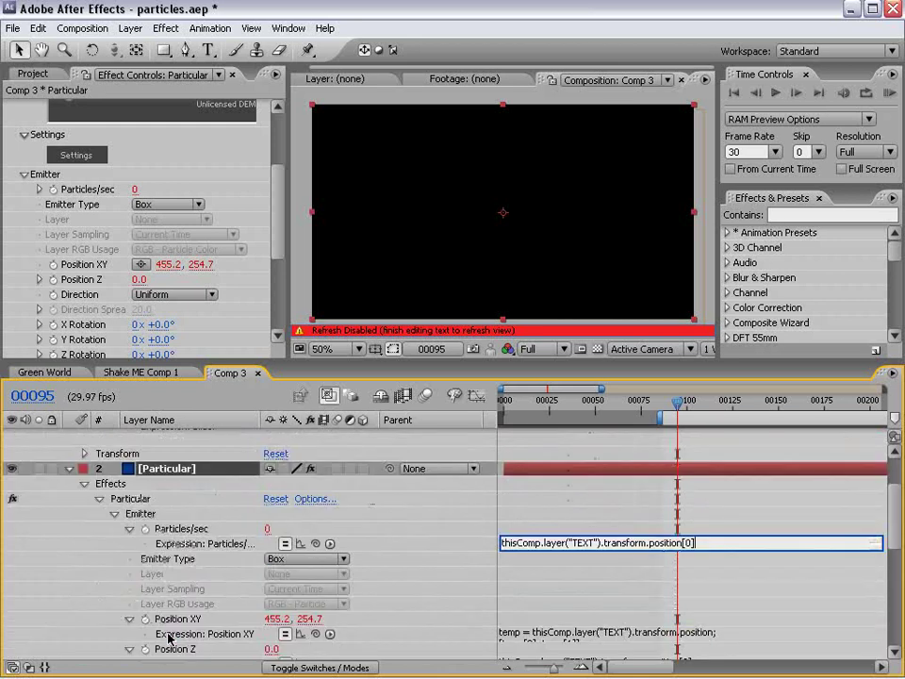
key(BackSpace)
key(BackSpace)
key(BackSpace)
text(.speed)
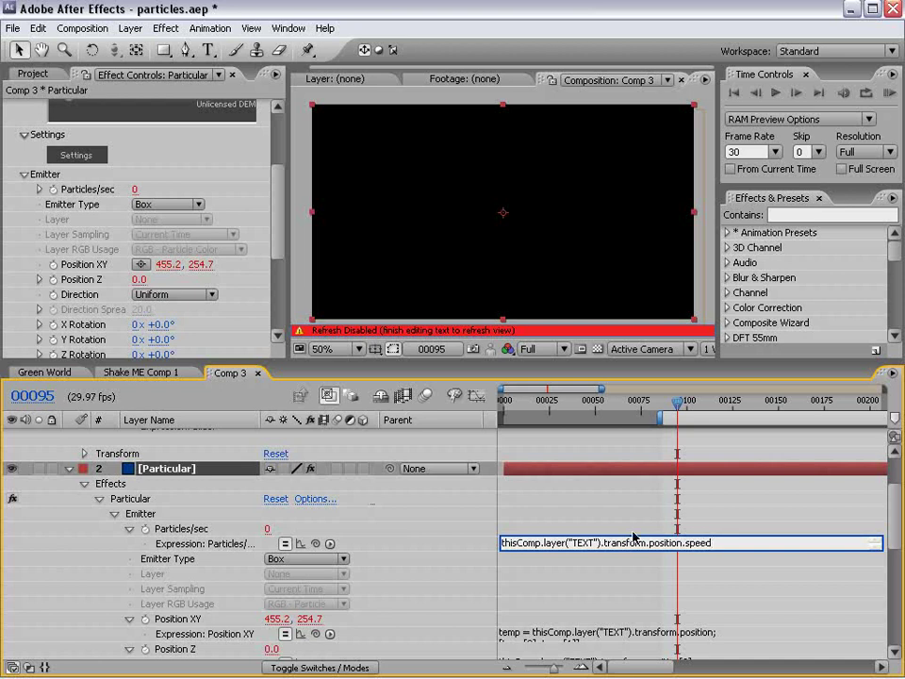
click(644, 529)
- Scrub the timeline to watch particles stream off the moving title
mouse_move(895, 519)
mouse_down()
mouse_move(900, 570)
mouse_move(877, 631)
mouse_move(895, 561)
mouse_move(772, 541)
mouse_up()
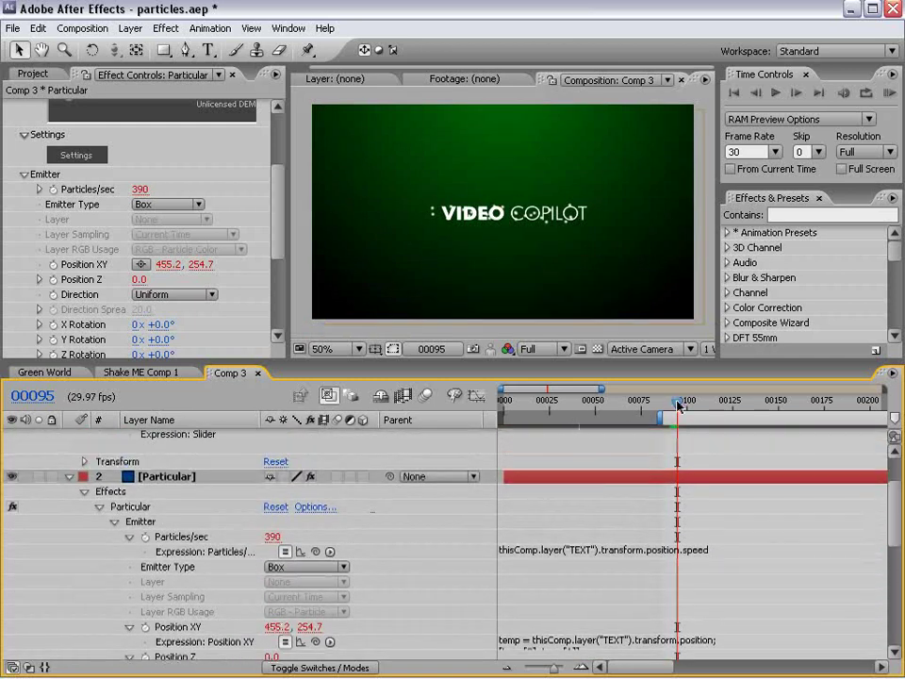
drag(672, 404, 730, 414)
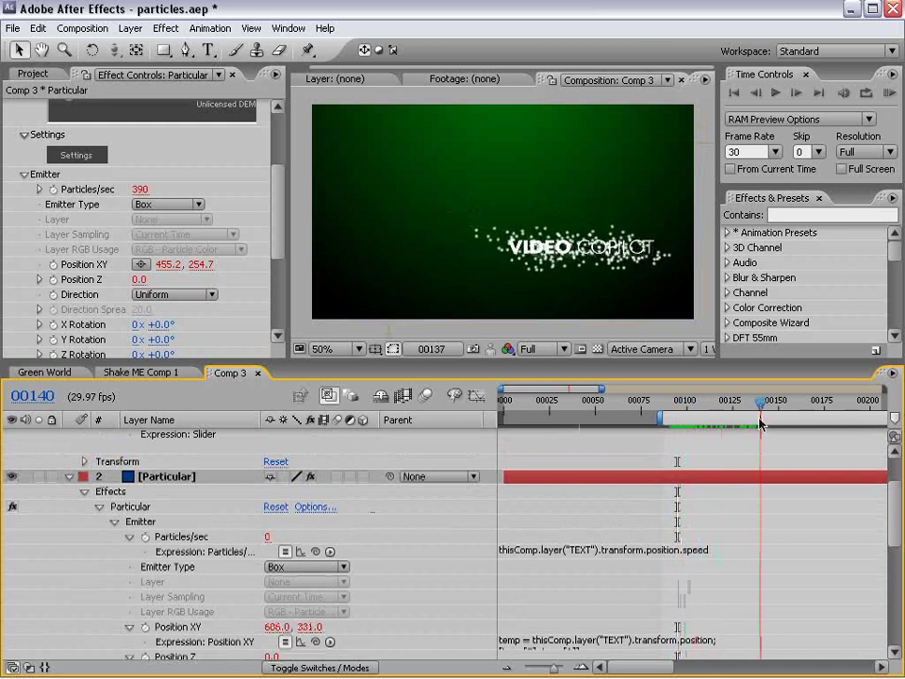
mouse_move(731, 413)
mouse_down()
mouse_move(797, 439)
mouse_move(701, 415)
mouse_up()
scroll(882, 498, up, 2)
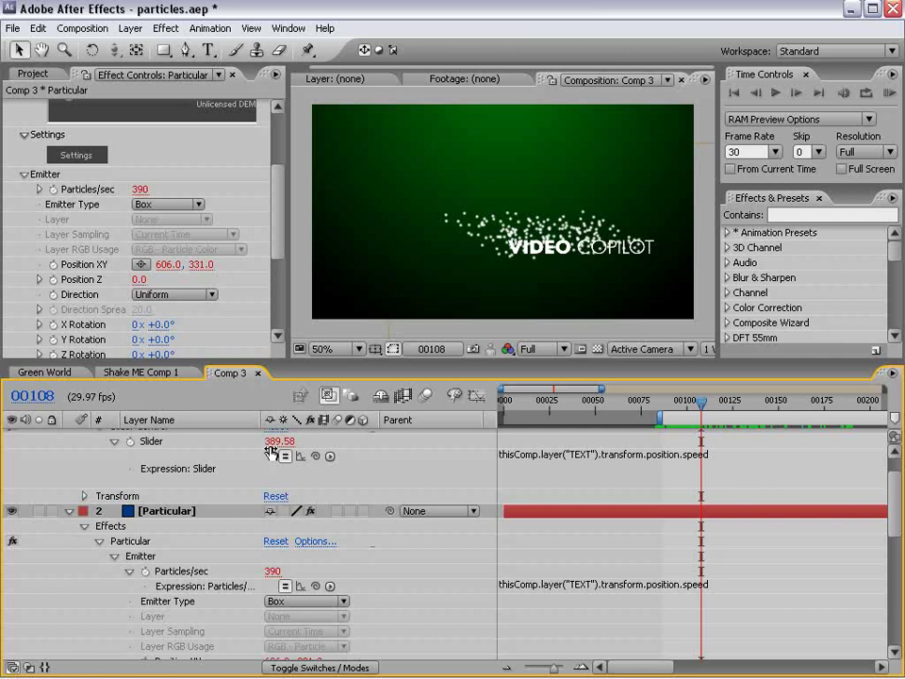
scroll(896, 505, down, 3)
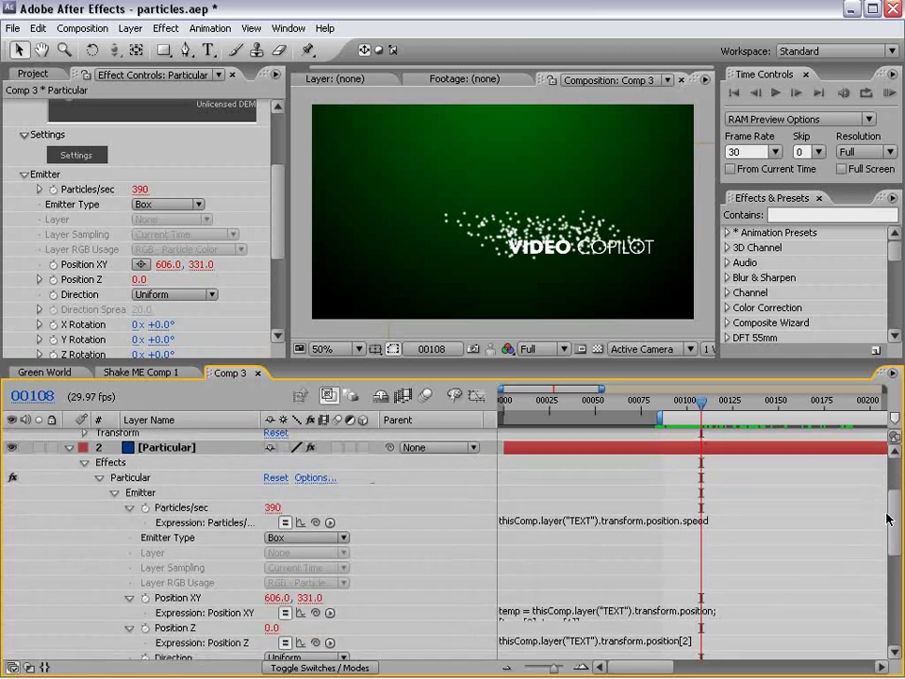
- Replace the Particles/sec expression with S=thisComp.layer("TEXT").transform.position.speed; and begin a new line
click(622, 522)
click(632, 521)
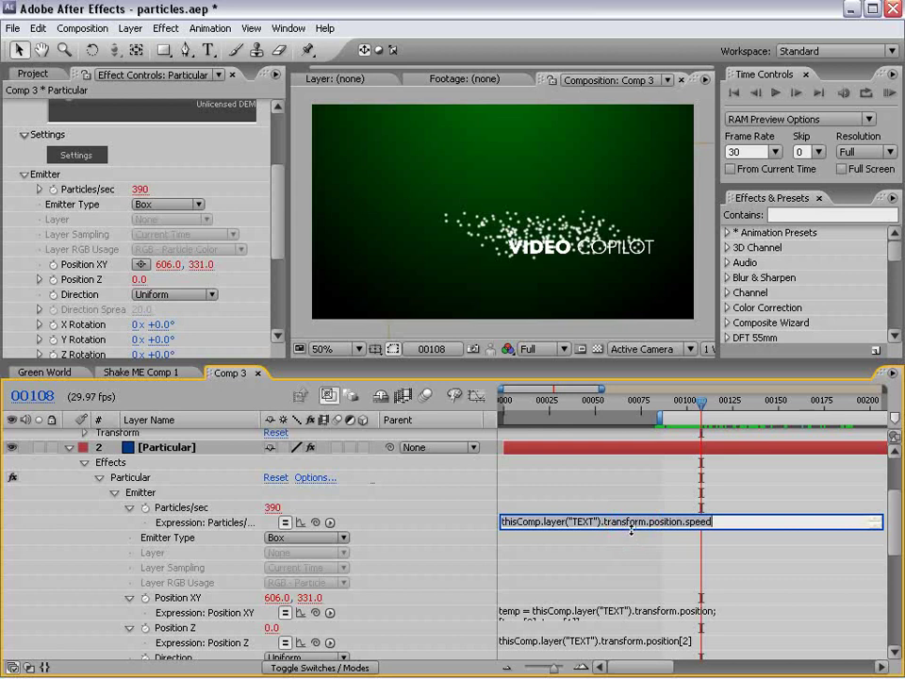
drag(631, 531, 630, 605)
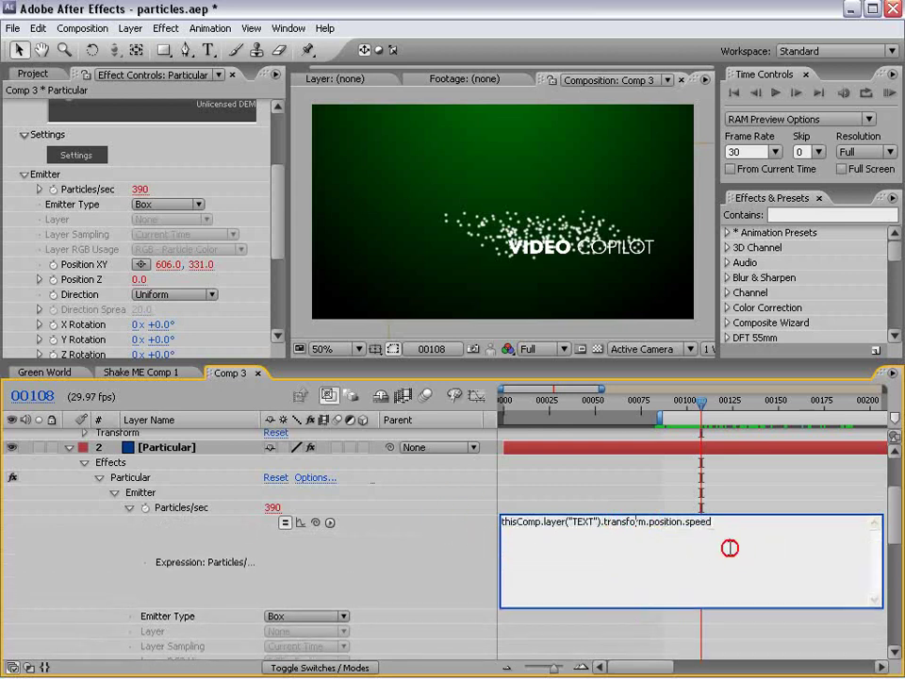
click(268, 519)
key(Delete)
click(544, 542)
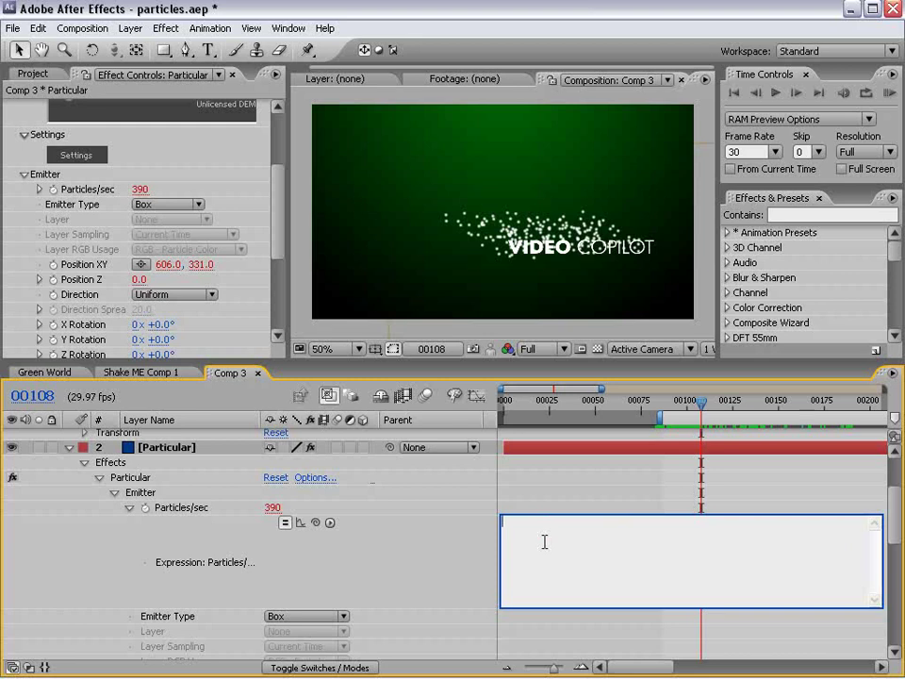
text(S)
text(=)
mouse_move(317, 525)
mouse_down()
mouse_move(243, 655)
mouse_move(212, 637)
mouse_up()
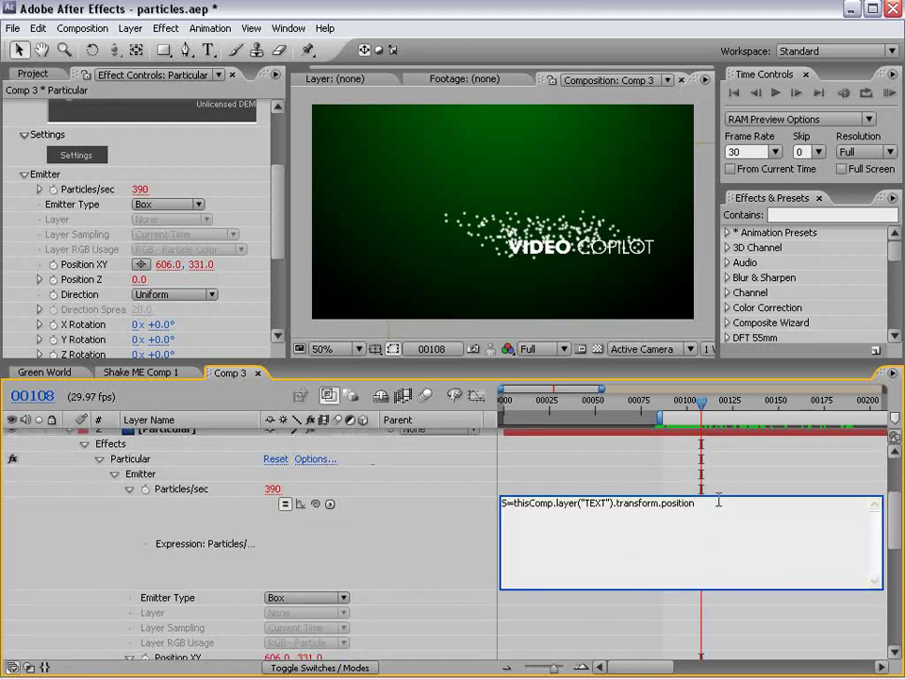
text(.speed)
text(;)
key(Return)
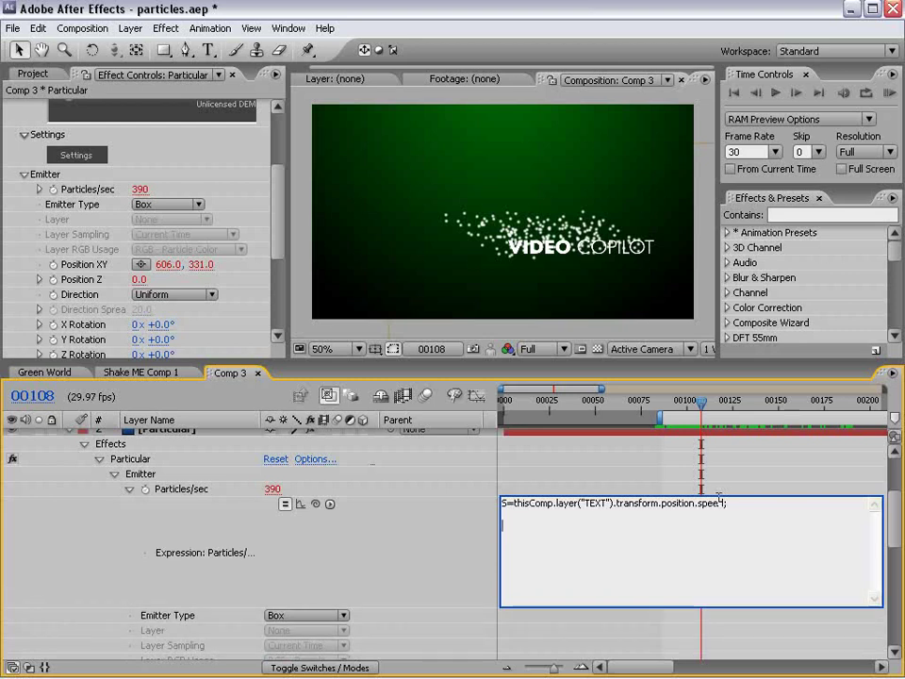
- Write the condition if(S>500){ 500; in the Particles/sec expression
key(Return)
text(if)
text(()
text(S)
text(>)
key(BackSpace)
text(<)
key(BackSpace)
text(>)
text(500))
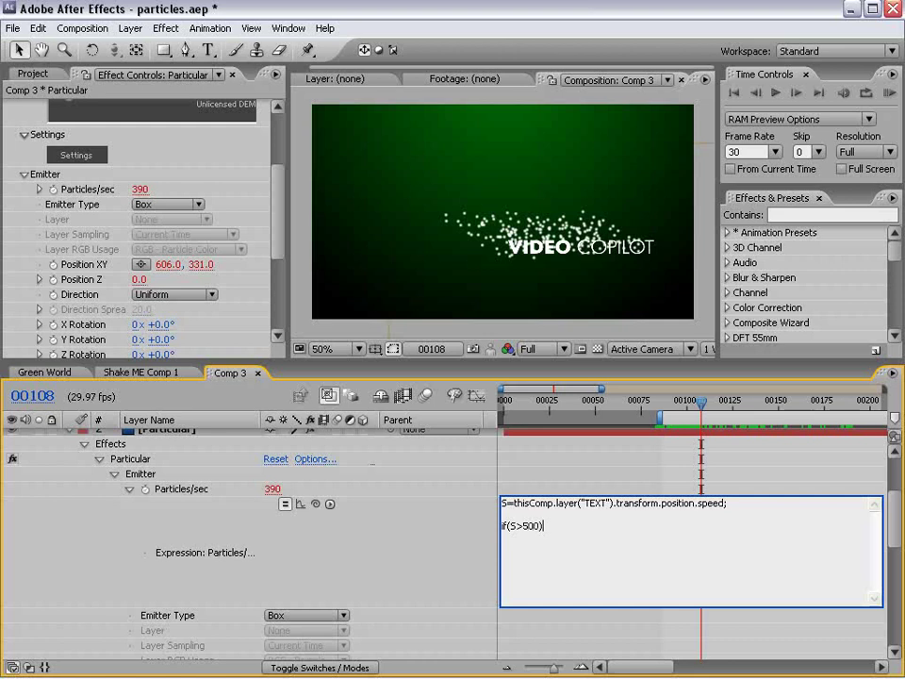
text({)
key(Return)
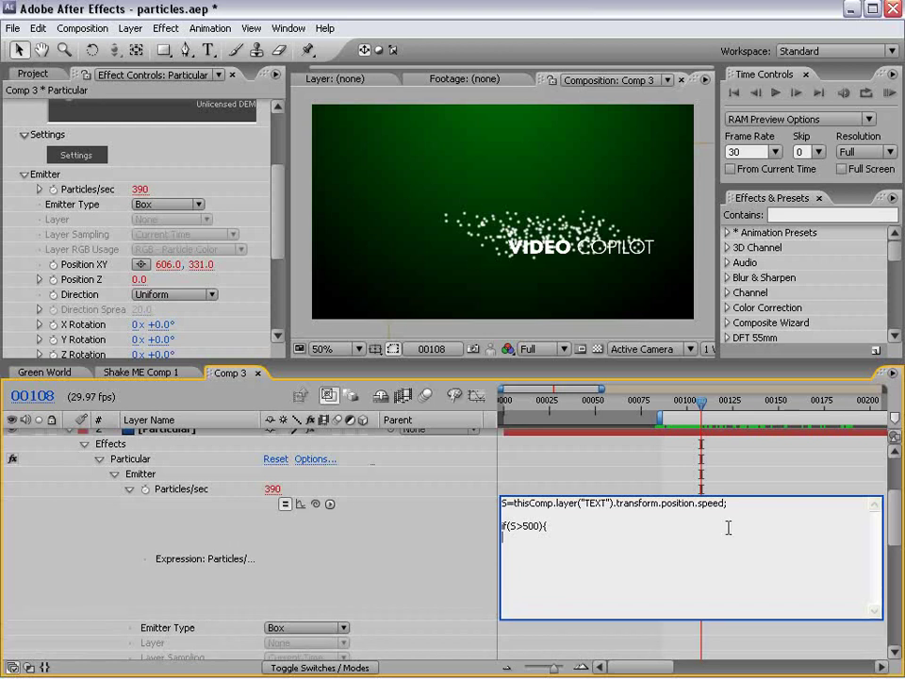
text(500)
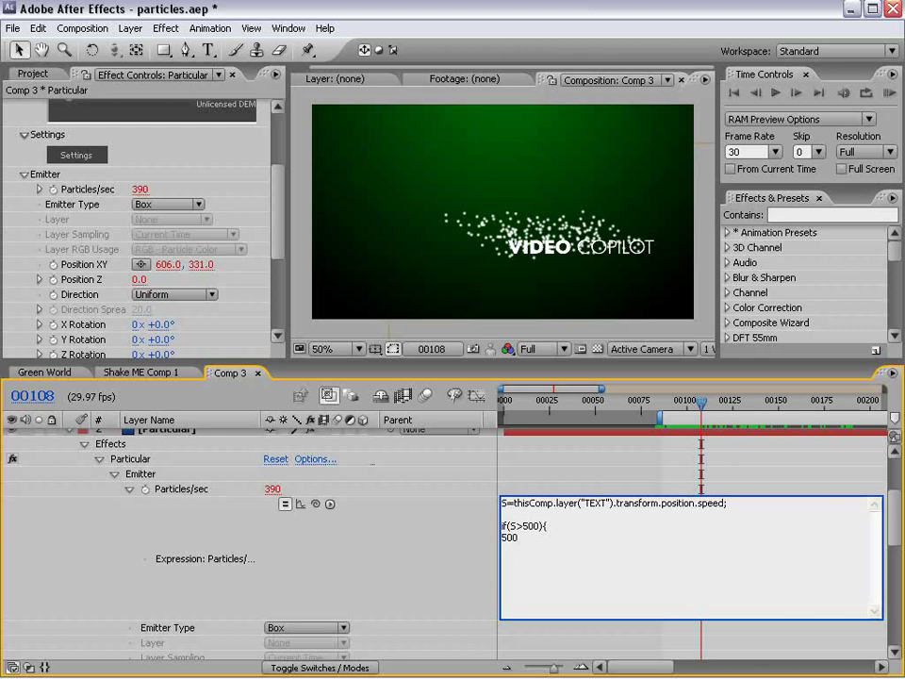
text(; )
text(})
text(else)
text({)
- Finish the else branch returning 0 and commit the expression
key(Return)
text(0;)
click(520, 562)
key(Return)
text(})
click(524, 547)
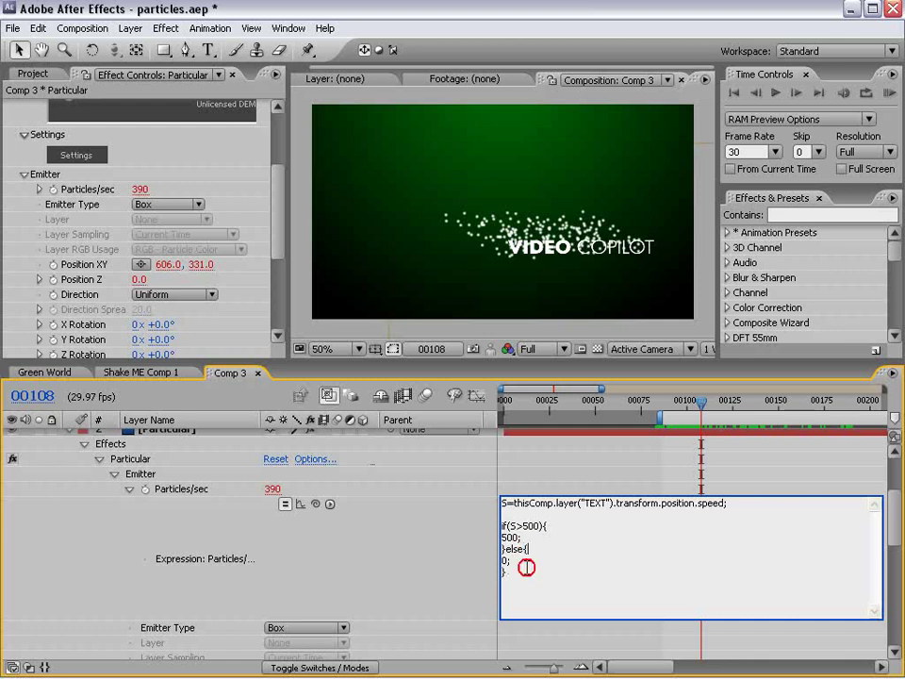
click(521, 579)
triple_click(534, 594)
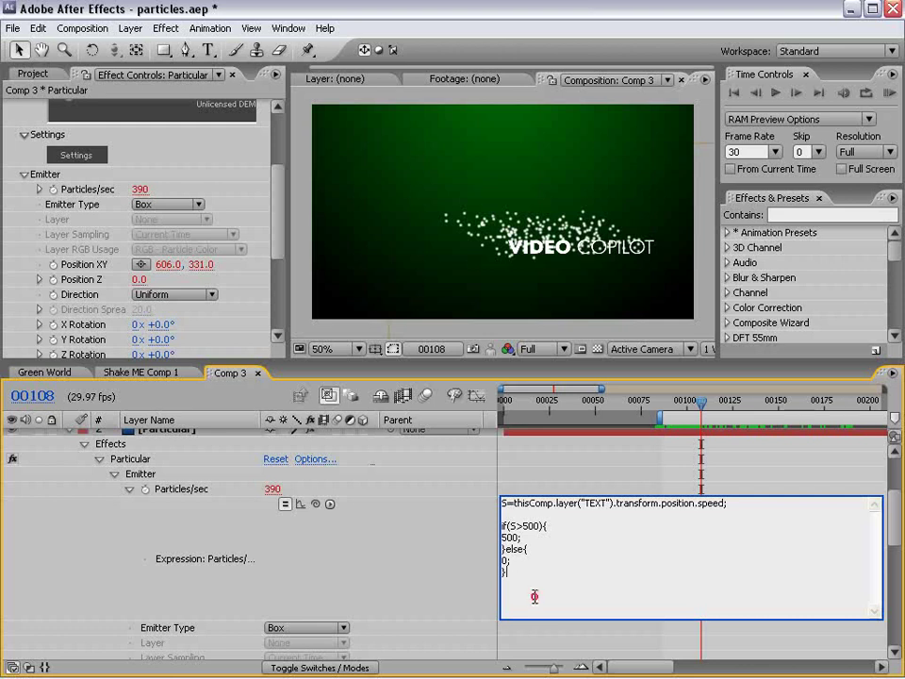
click(519, 490)
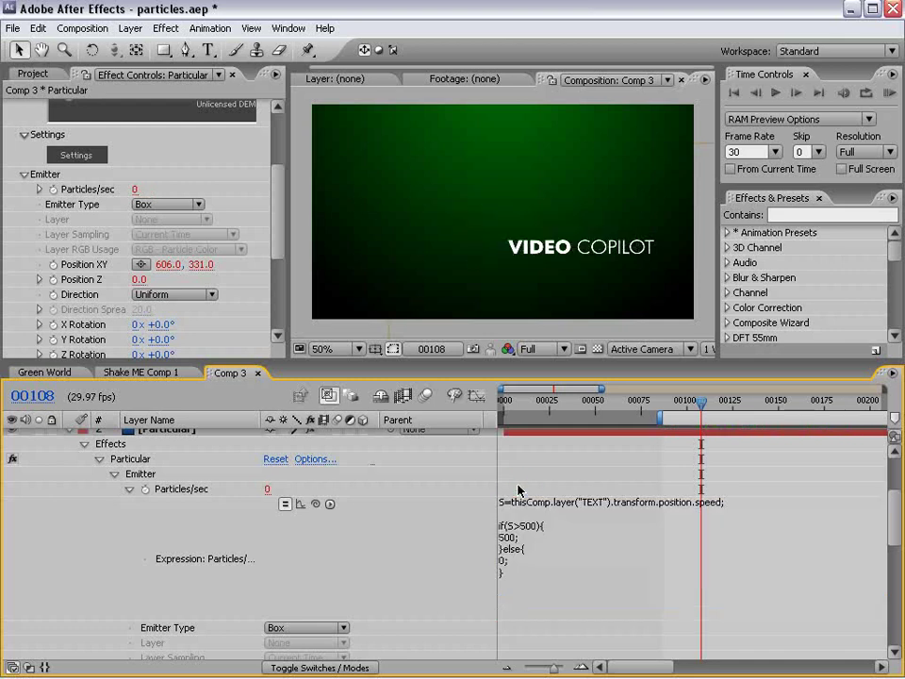
- Collapse the Particular and TEXT layer properties and scrub back through the move
drag(893, 516, 898, 615)
scroll(674, 467, up, 10)
scroll(674, 359, up, 5)
click(70, 551)
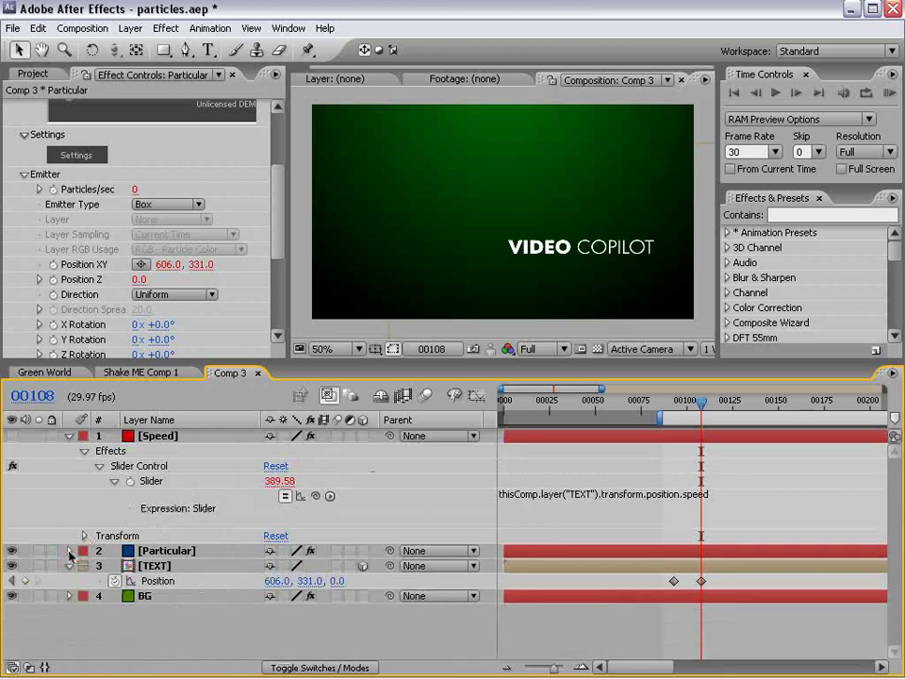
click(68, 566)
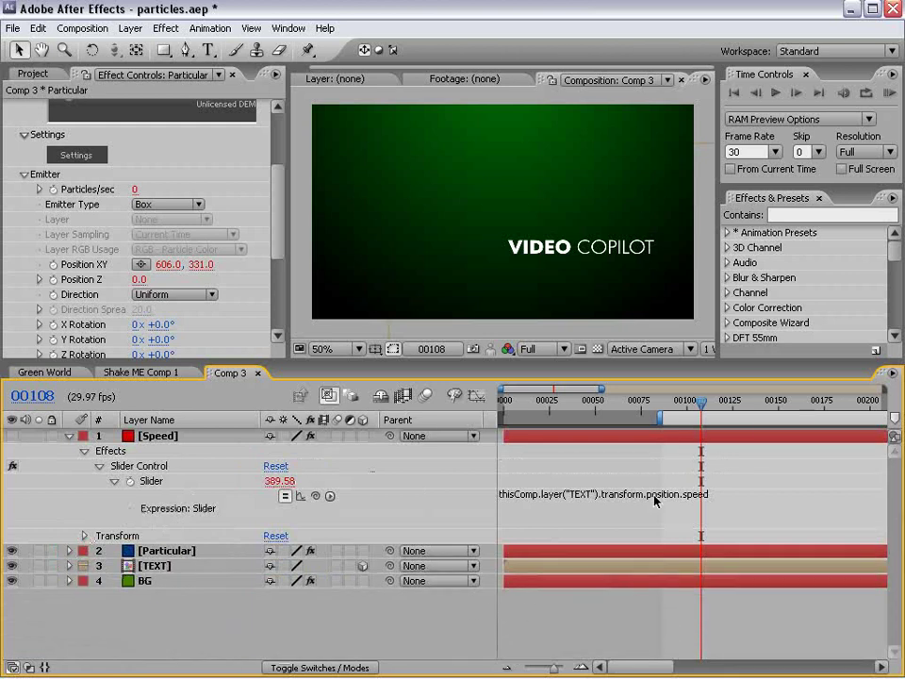
drag(699, 411, 687, 411)
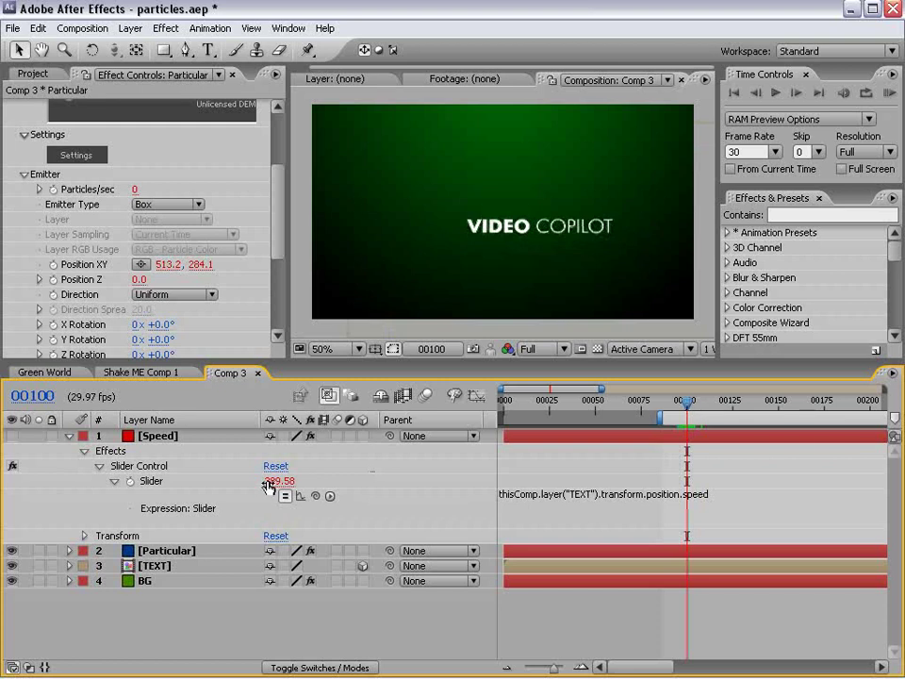
- Drag the text's second Position keyframe further down-right and scrub to see particles trail
click(172, 568)
key(p)
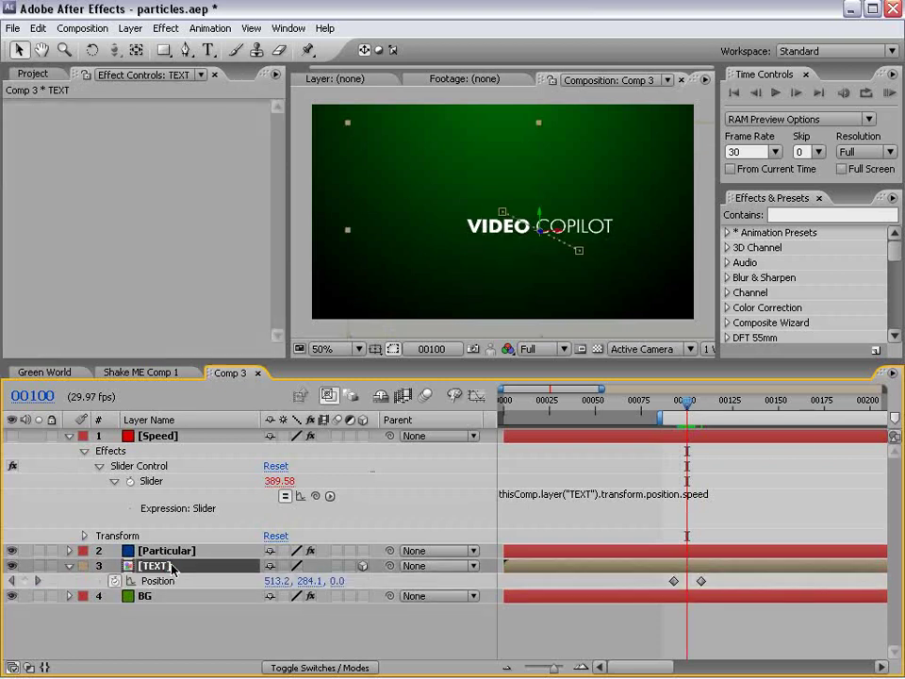
mouse_move(686, 400)
mouse_down()
mouse_move(670, 401)
mouse_move(679, 400)
mouse_up()
key(k)
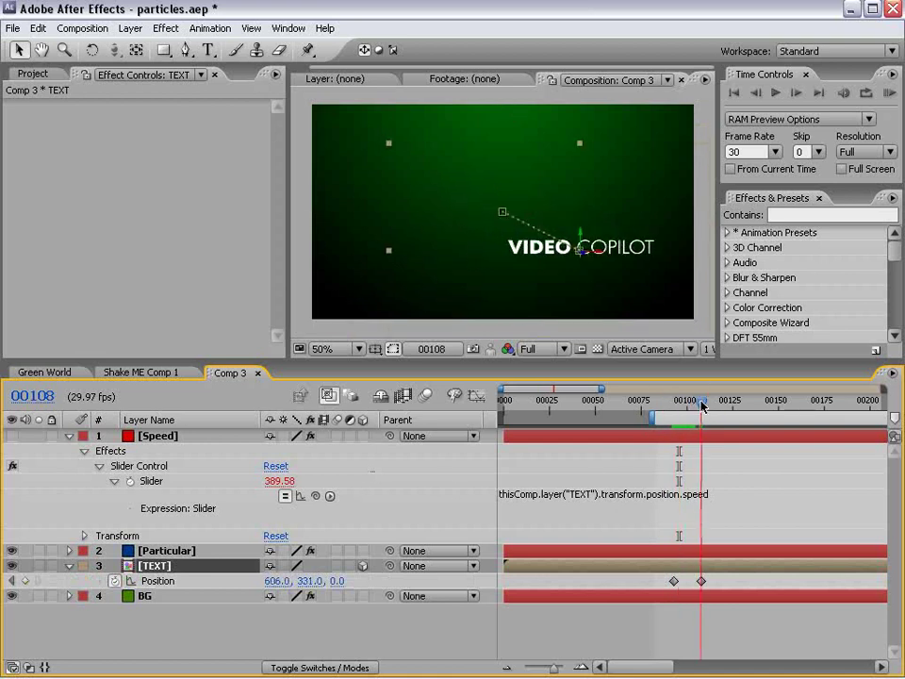
drag(615, 255, 644, 277)
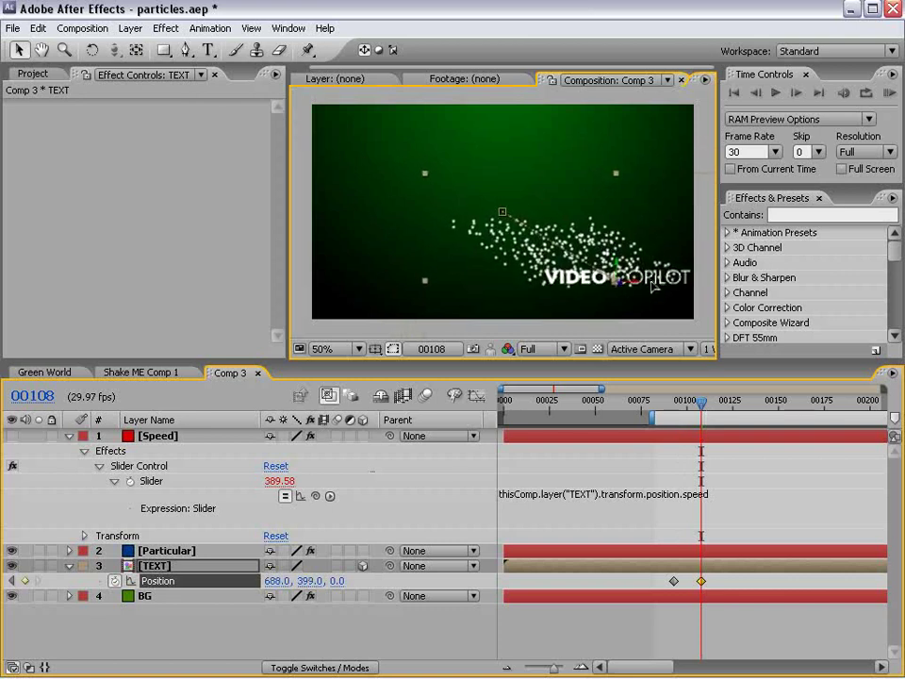
click(695, 401)
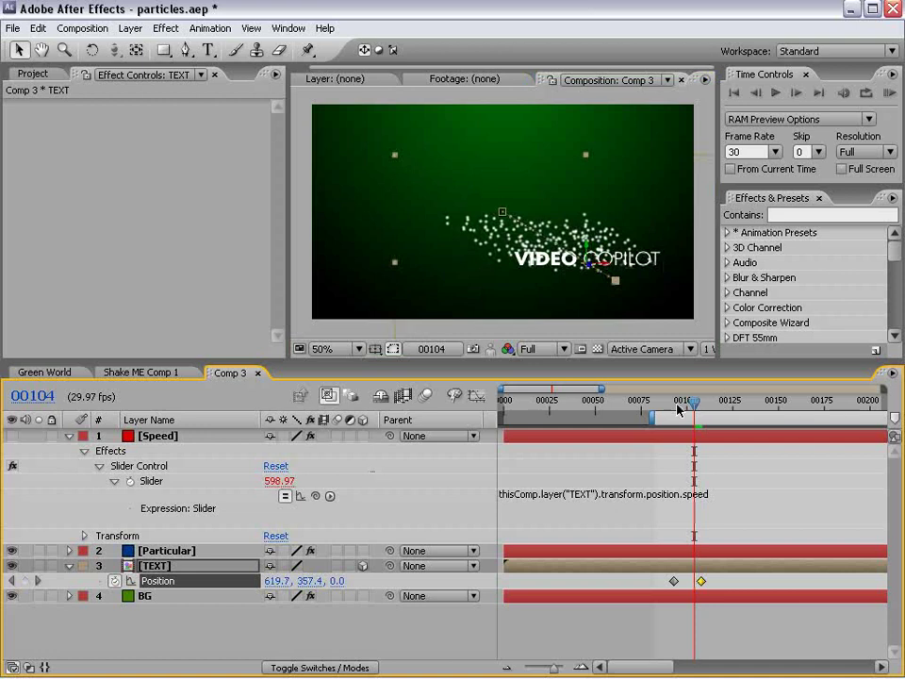
click(673, 404)
drag(672, 405, 767, 411)
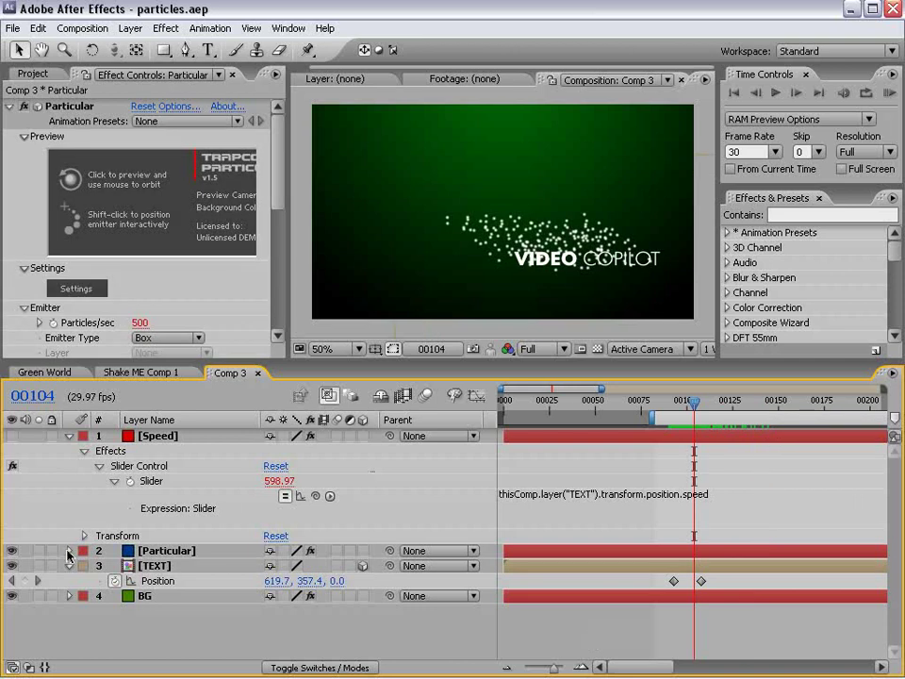
- Change the Particles/sec expression to output 29*S when S exceeds 400
click(68, 554)
drag(179, 366, 213, 249)
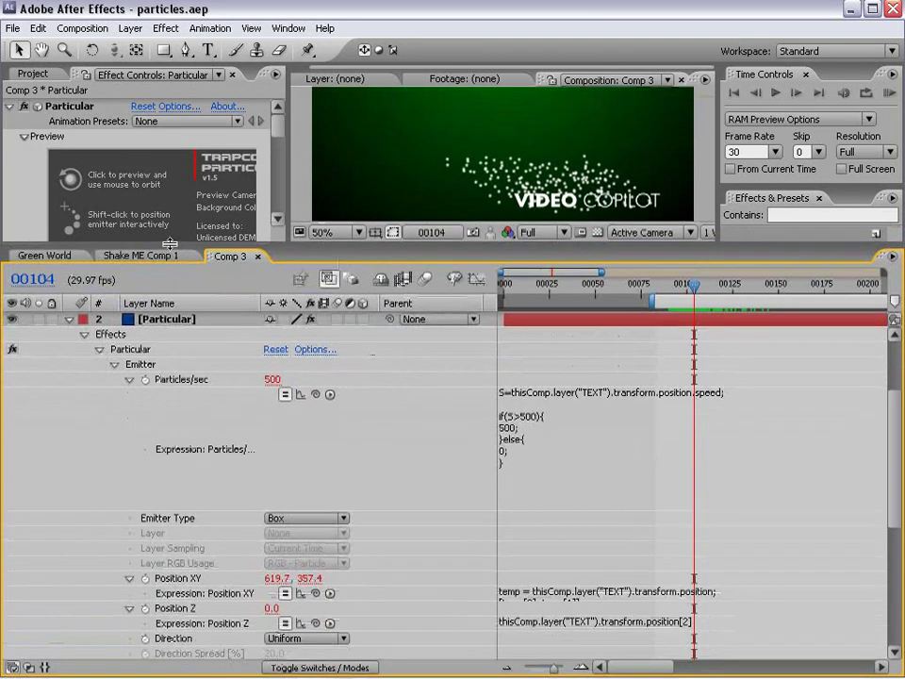
click(521, 401)
text(4)
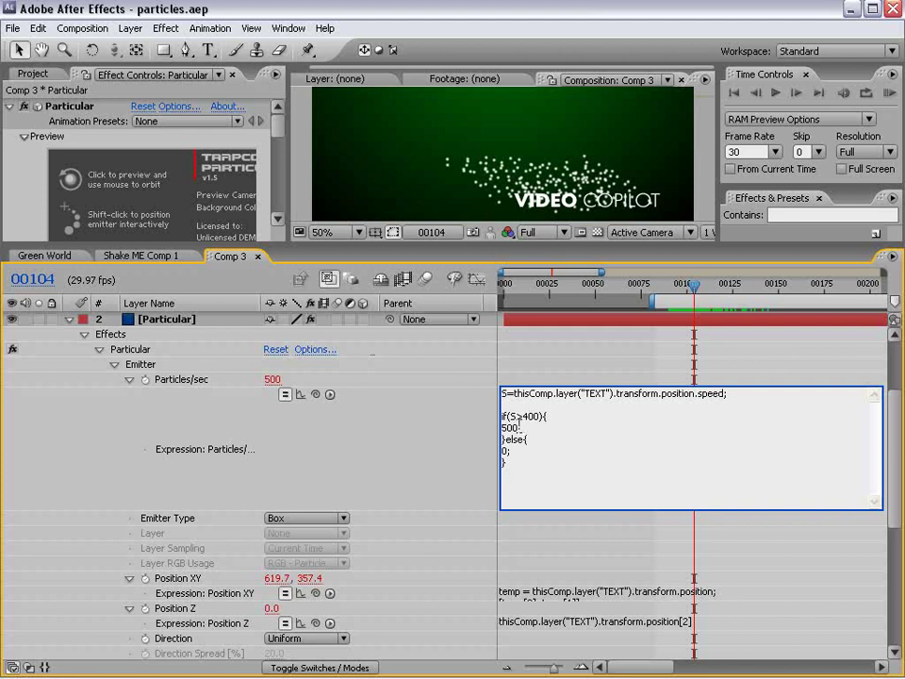
double_click(510, 427)
text(29*S)
text(;)
click(515, 372)
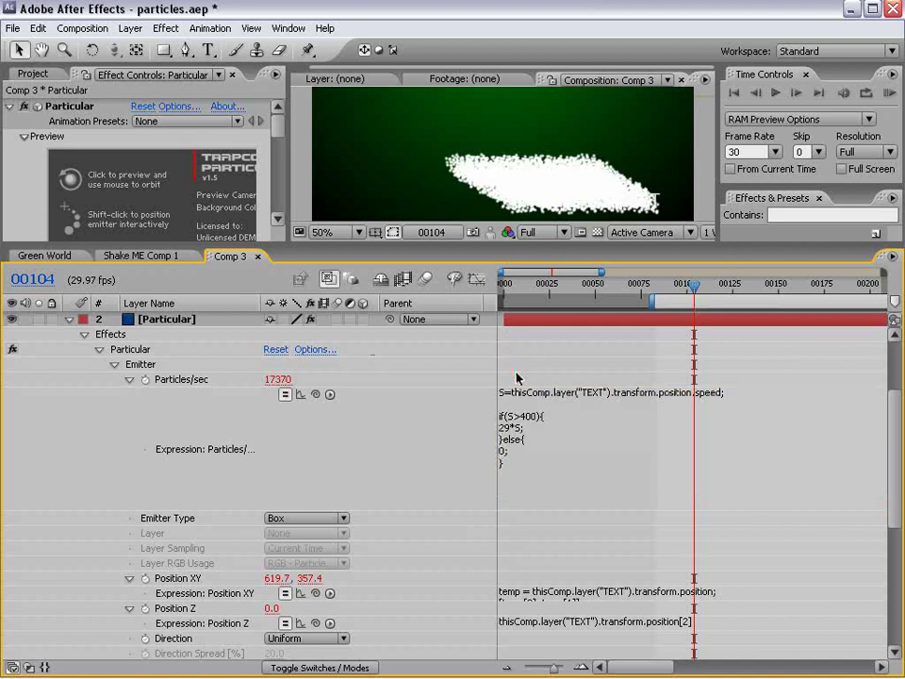
- Collapse the Particular and Speed layers and enlarge the composition view
drag(689, 291, 697, 298)
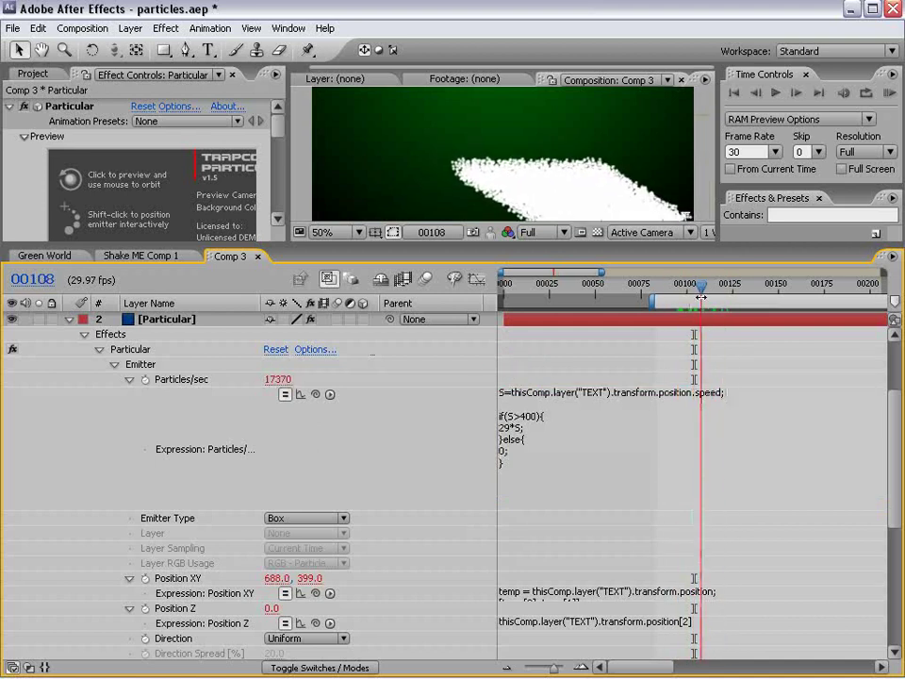
click(68, 320)
click(68, 319)
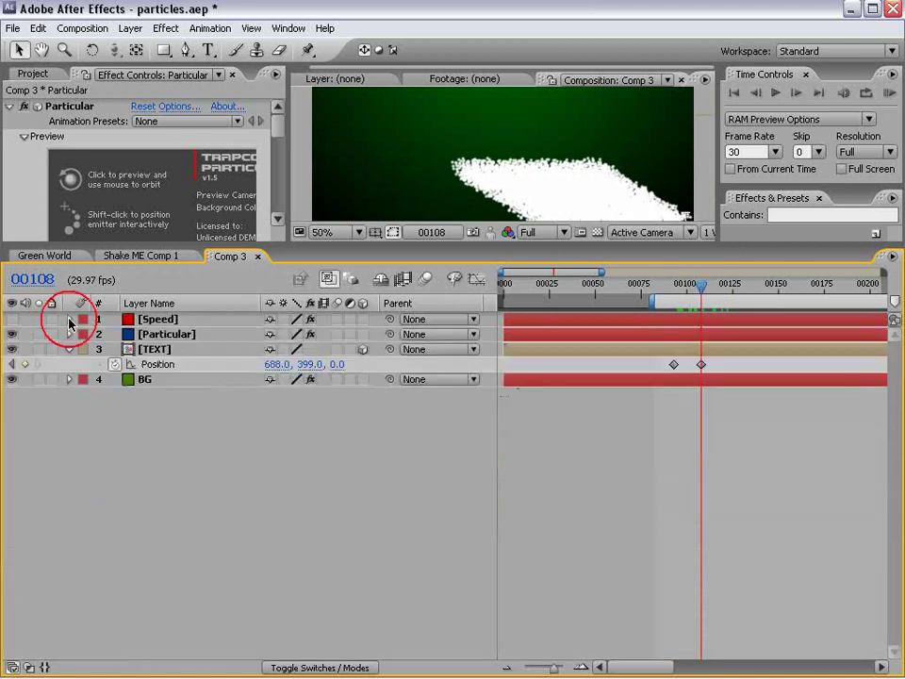
click(188, 396)
drag(313, 246, 311, 368)
click(10, 106)
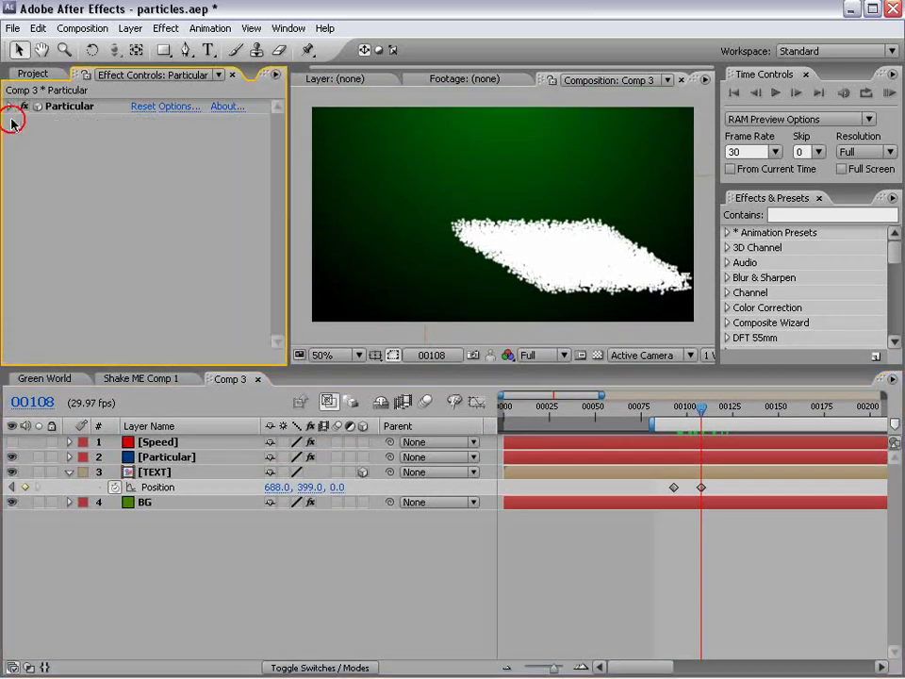
- Delete TEXT's second Position keyframe and move the remaining one to frame 108
click(156, 473)
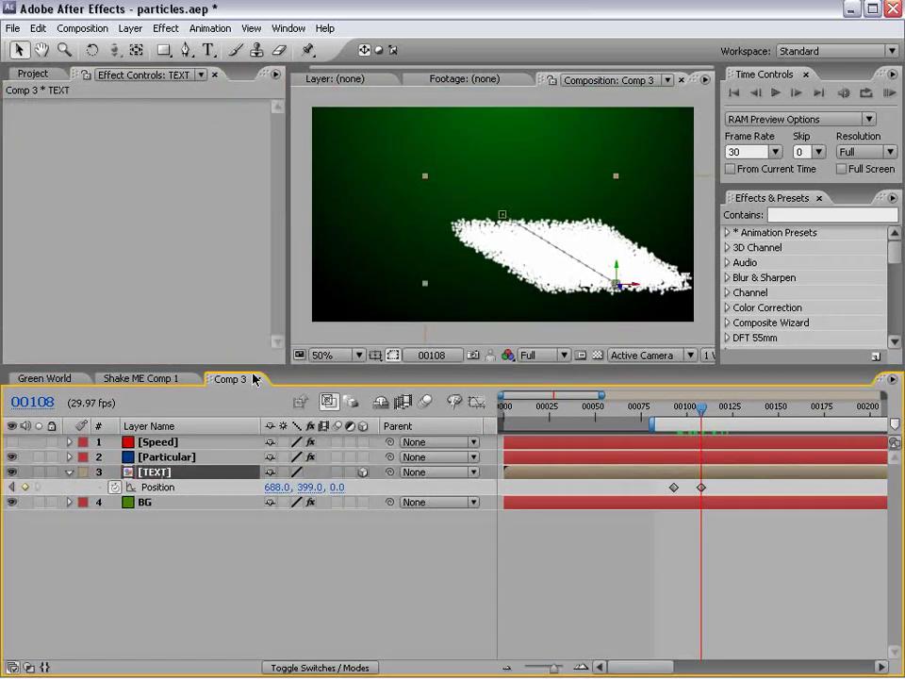
click(700, 486)
key(Delete)
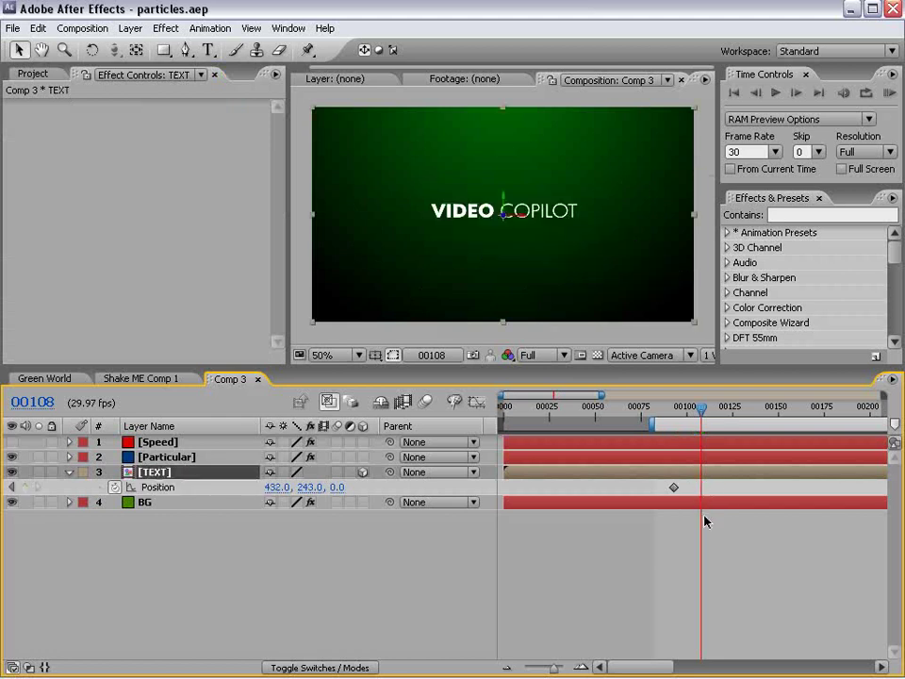
drag(673, 487, 700, 487)
click(271, 591)
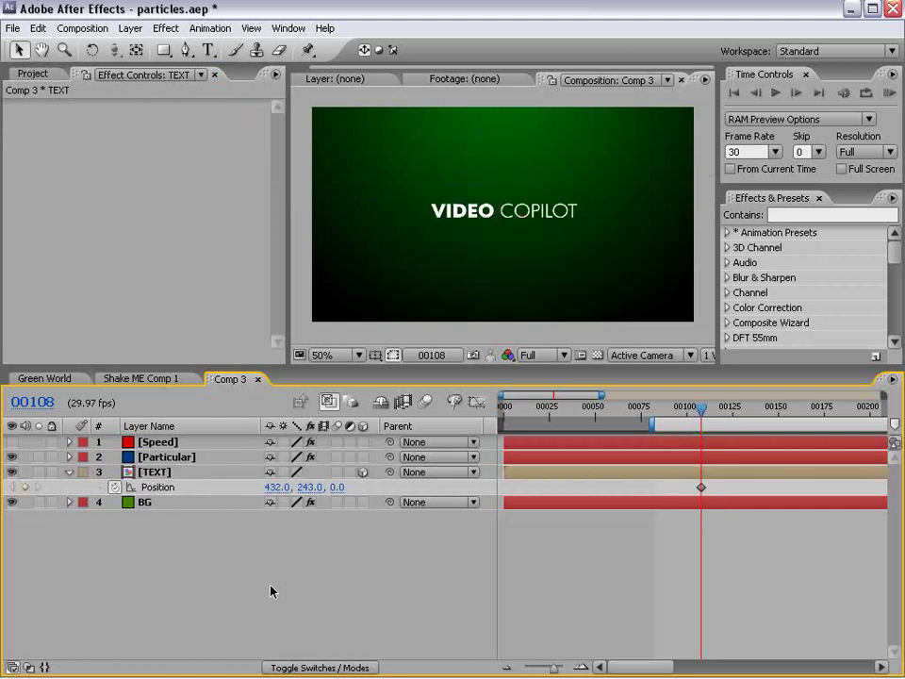
click(119, 488)
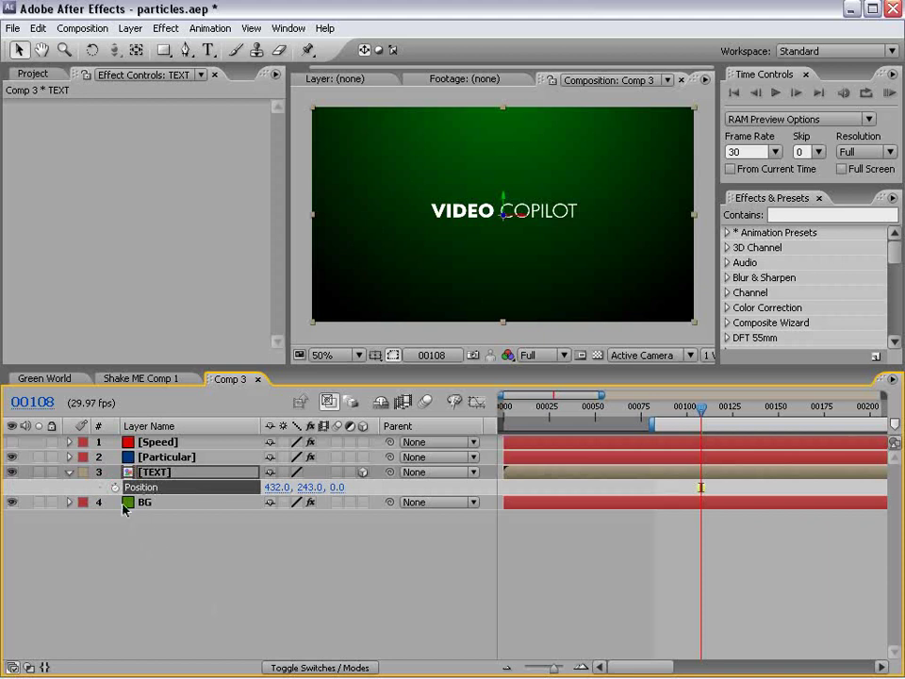
- Add a wiggle(8,50) expression to TEXT Position and preview the jittering title solo
alt+click(114, 487)
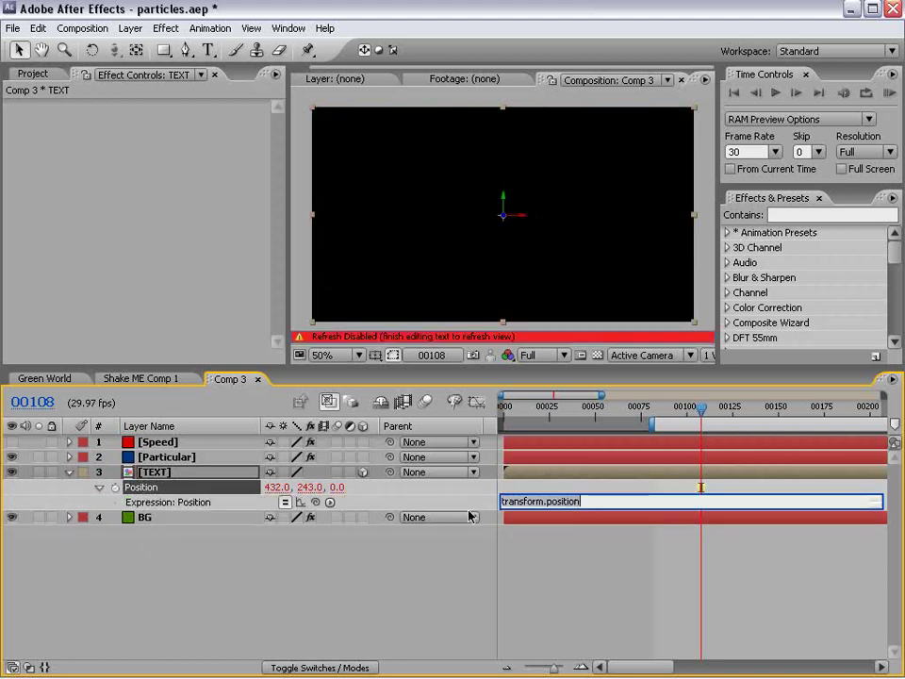
text(wiggle(8,50)
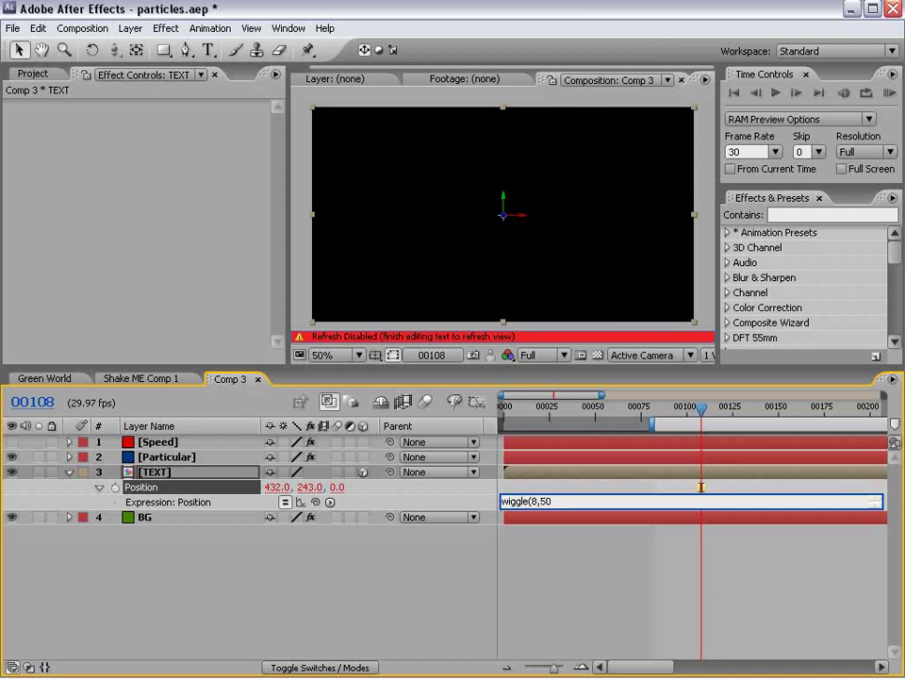
click(627, 529)
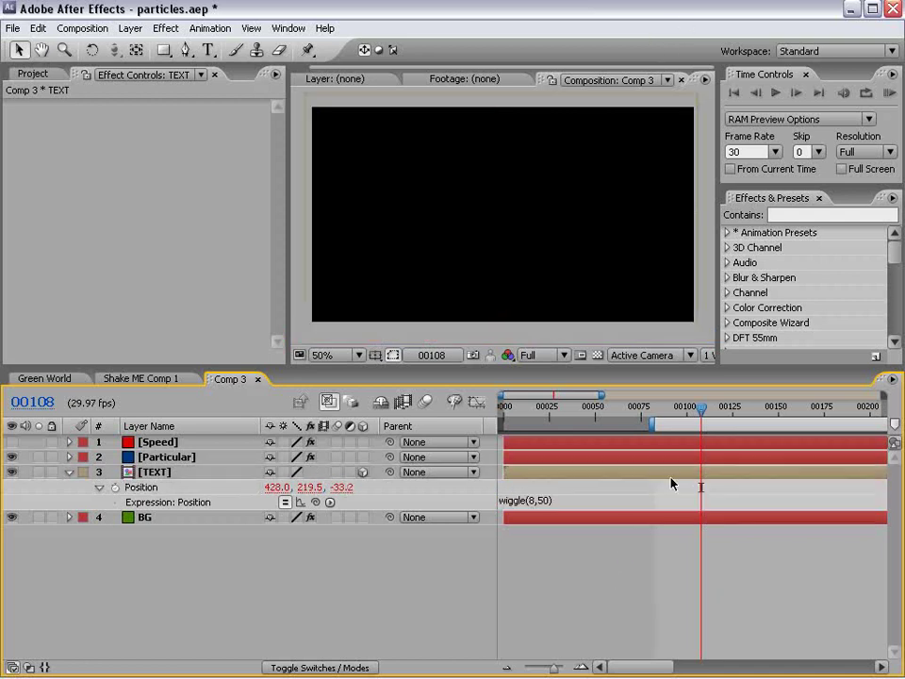
mouse_move(701, 419)
mouse_down()
mouse_move(723, 416)
mouse_move(550, 456)
mouse_up()
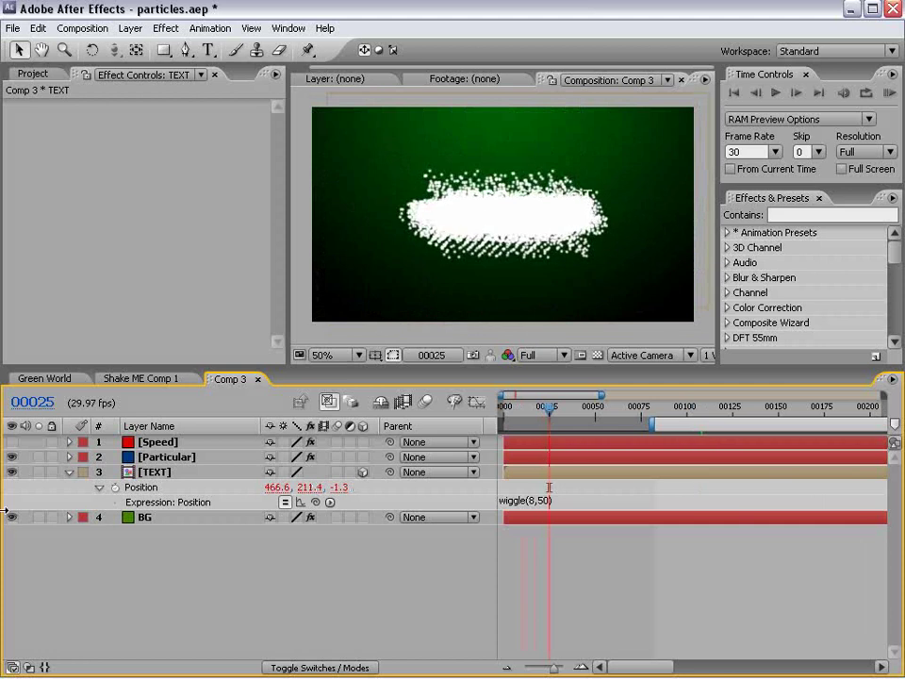
click(38, 471)
mouse_move(549, 409)
mouse_down()
mouse_move(599, 415)
mouse_move(550, 420)
mouse_up()
- Check the Speed slider value while scrubbing, then reopen the wiggle expression for editing
click(156, 442)
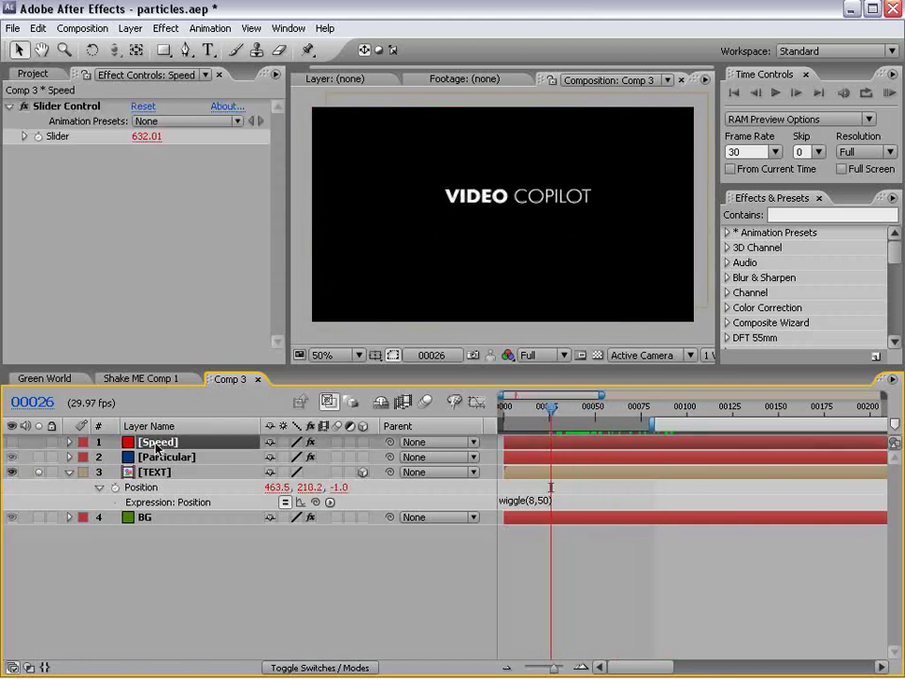
key(e)
key(e)
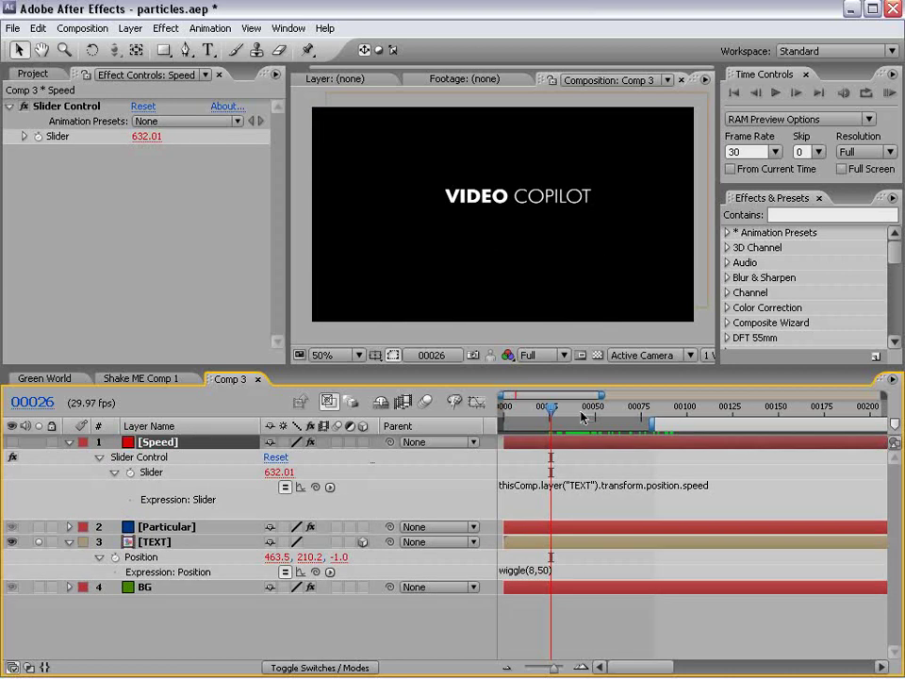
mouse_move(551, 409)
mouse_down()
mouse_move(646, 420)
mouse_move(596, 419)
mouse_up()
click(69, 442)
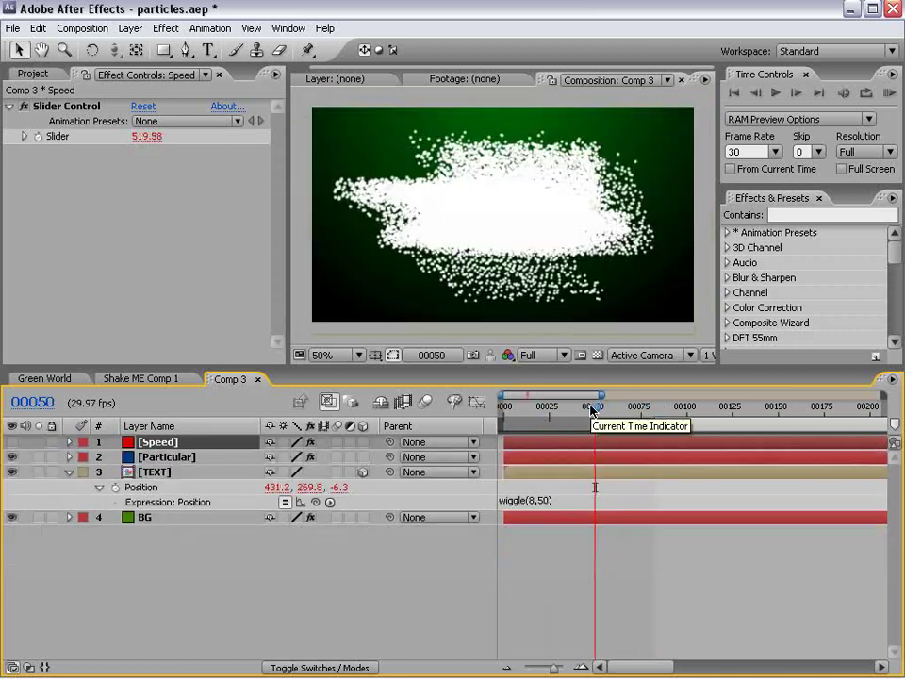
click(551, 470)
click(552, 501)
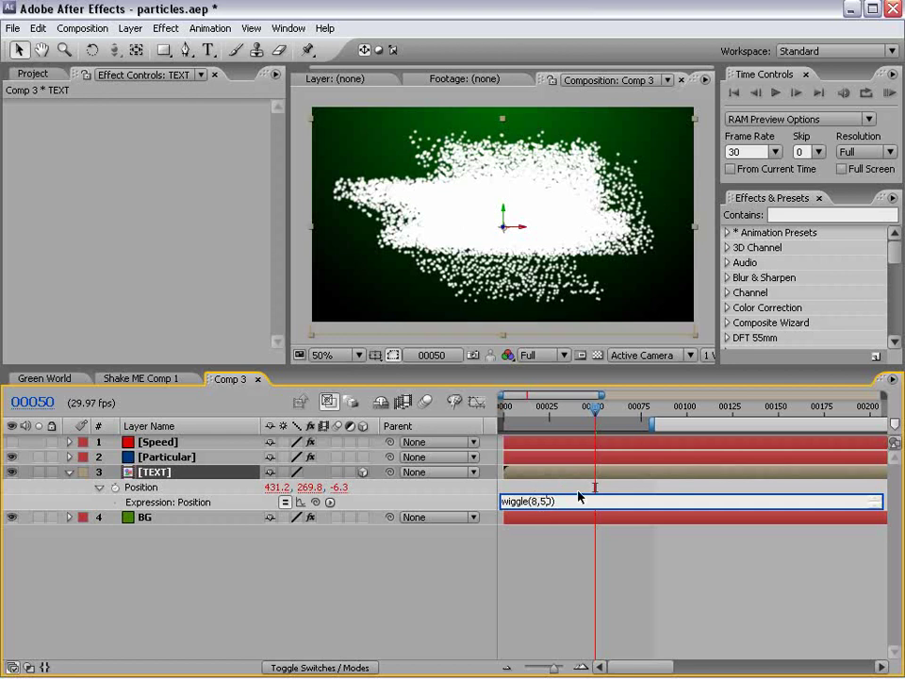
- Add a Slider Control to the TEXT layer and rename it Wig
click(566, 490)
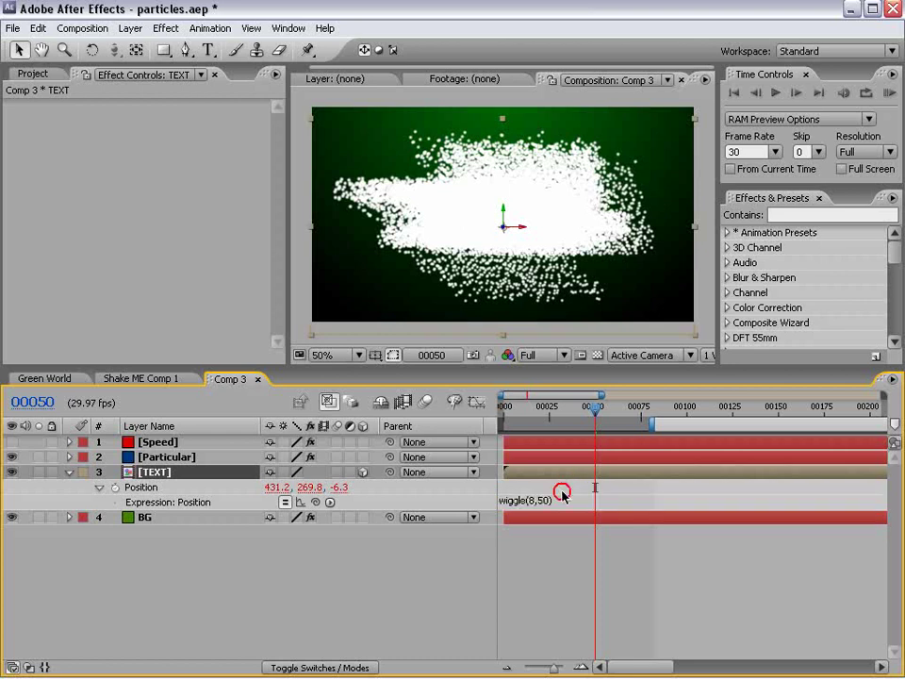
click(170, 29)
mouse_move(206, 220)
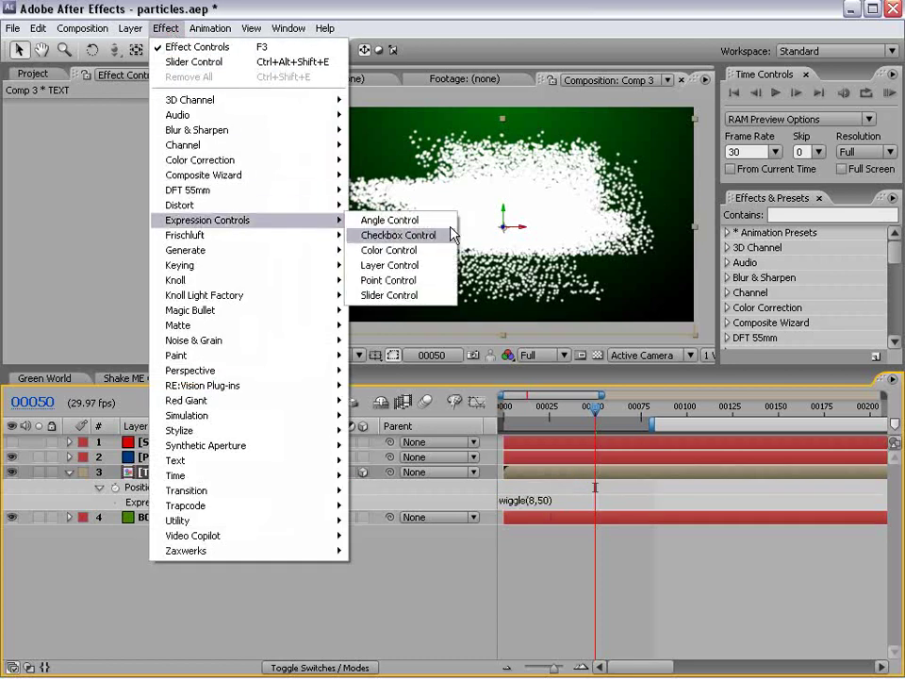
click(415, 292)
click(59, 108)
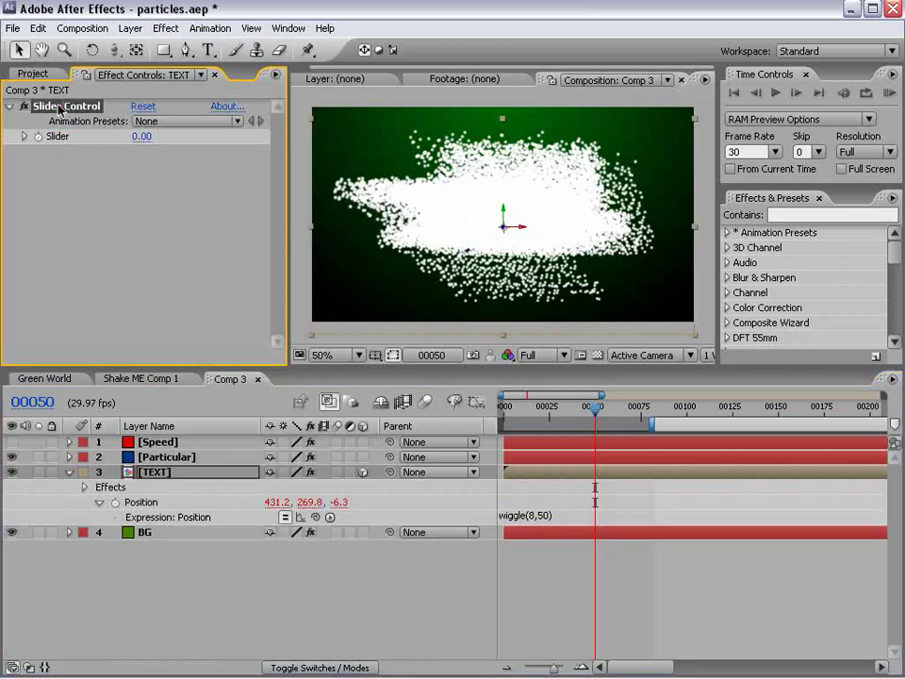
key(Return)
text(Wig)
key(Return)
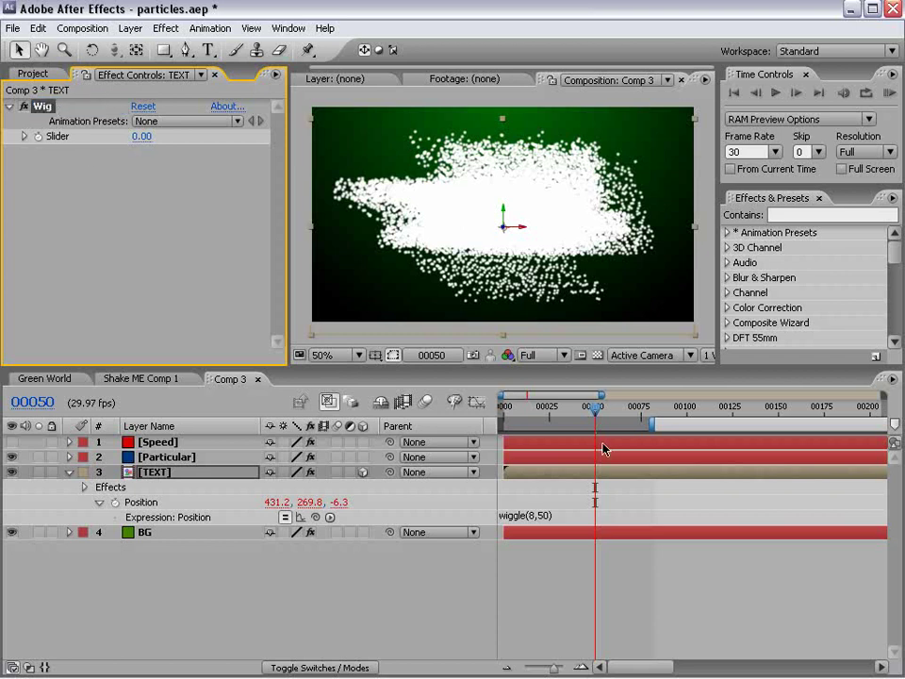
- Replace the Position wiggle amount of 50 with a pick-whip link to the Wig Slider
click(542, 515)
key(BackSpace)
key(BackSpace)
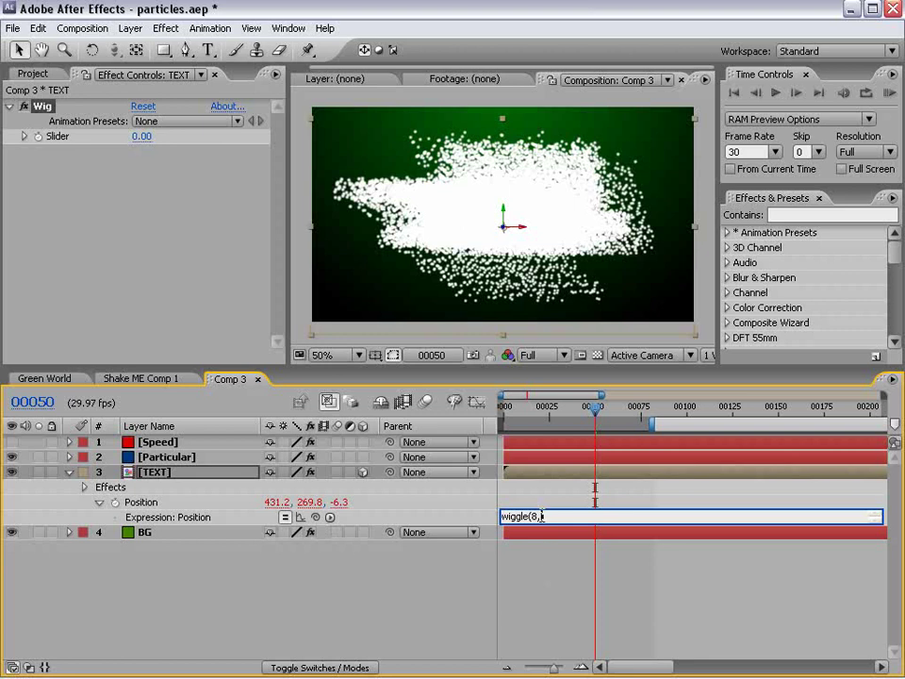
drag(315, 516, 71, 139)
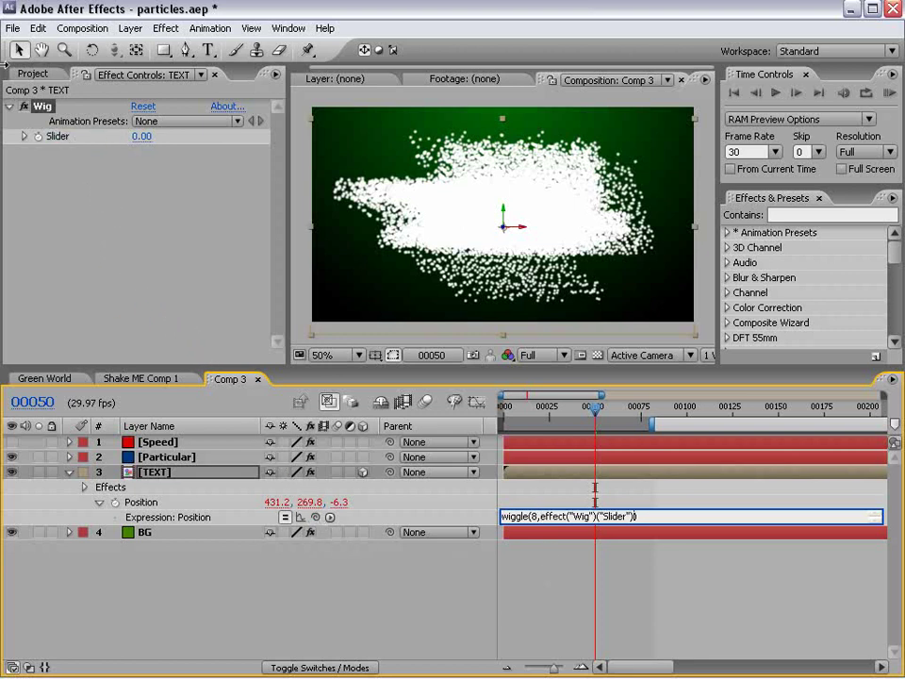
click(92, 199)
- Keyframe the Wig Slider at 0 from frame 32, raise it, then return it to 0
mouse_move(594, 414)
mouse_down()
mouse_move(616, 415)
mouse_move(562, 424)
mouse_up()
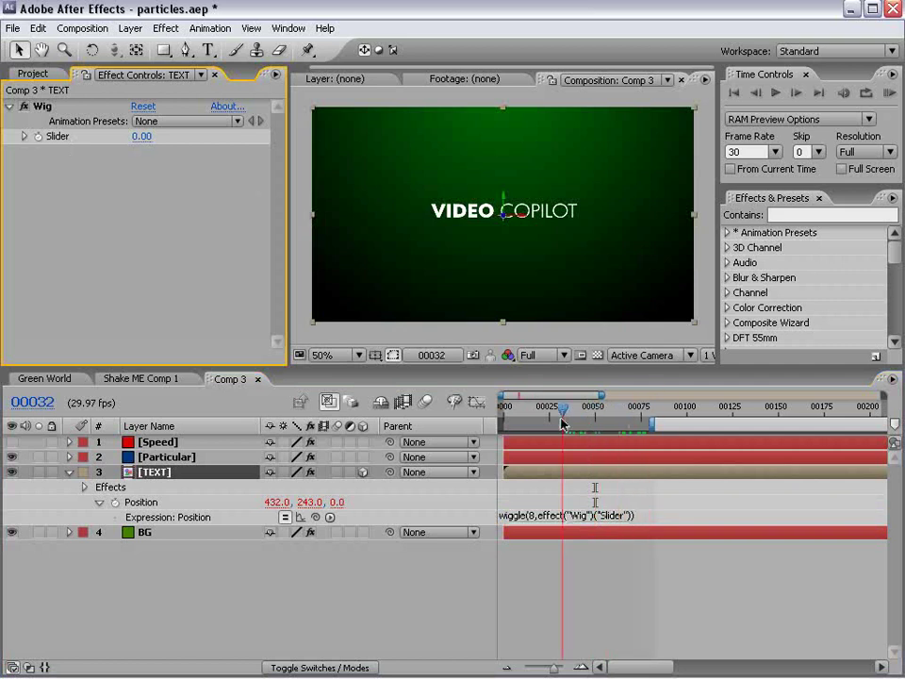
click(38, 137)
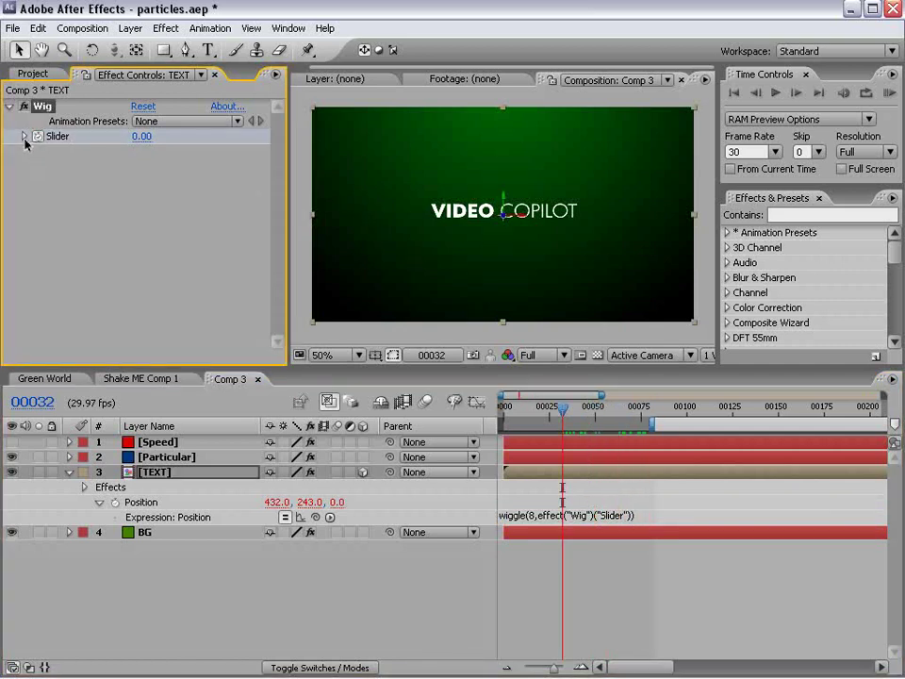
click(37, 137)
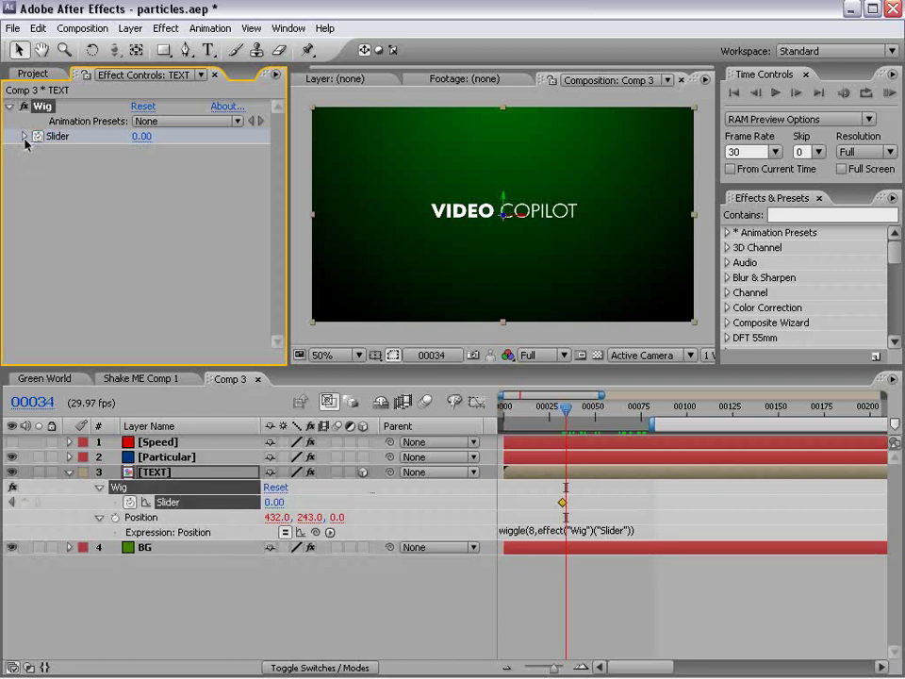
drag(141, 137, 170, 127)
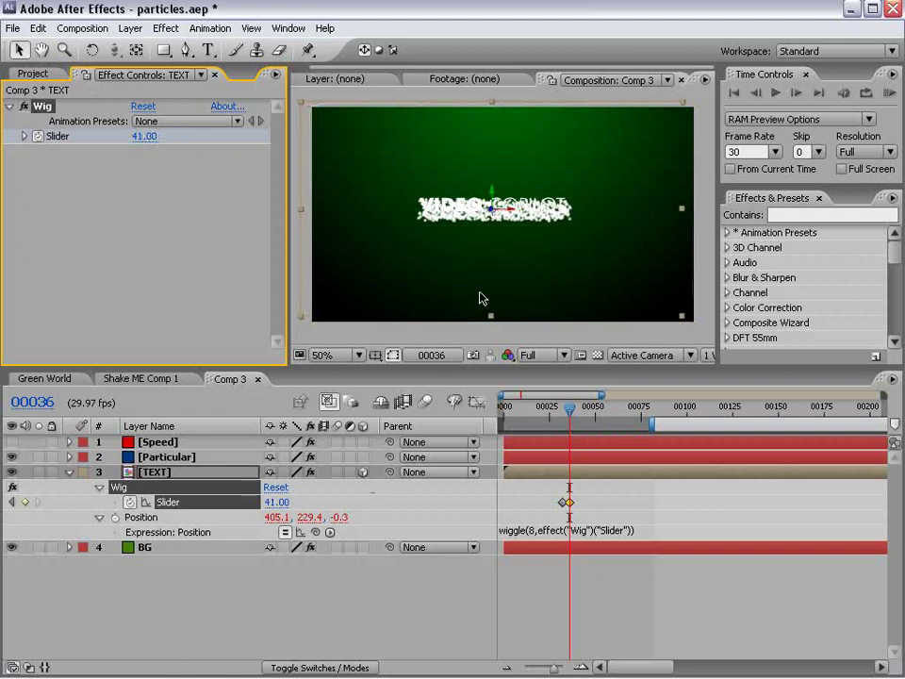
key(Page_Down)
key(Page_Down)
key(Page_Down)
key(Page_Down)
key(Page_Down)
key(Page_Down)
key(Page_Down)
key(Page_Down)
click(143, 137)
text(0)
key(Return)
- Set the Wig Slider to 50 at frame 36 and preview the wiggle burst
click(476, 401)
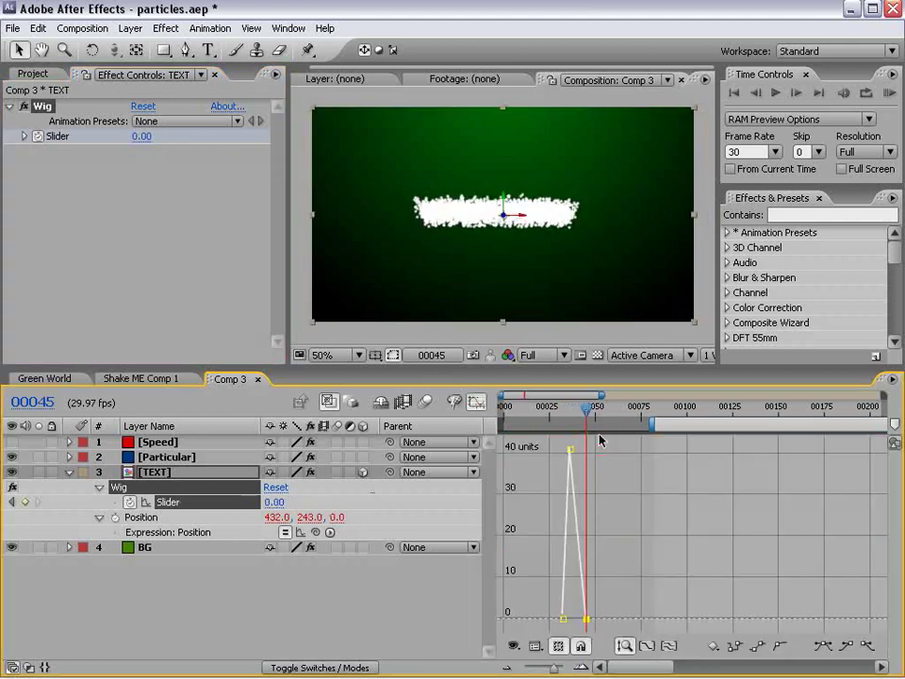
click(556, 415)
drag(557, 417, 597, 416)
click(476, 402)
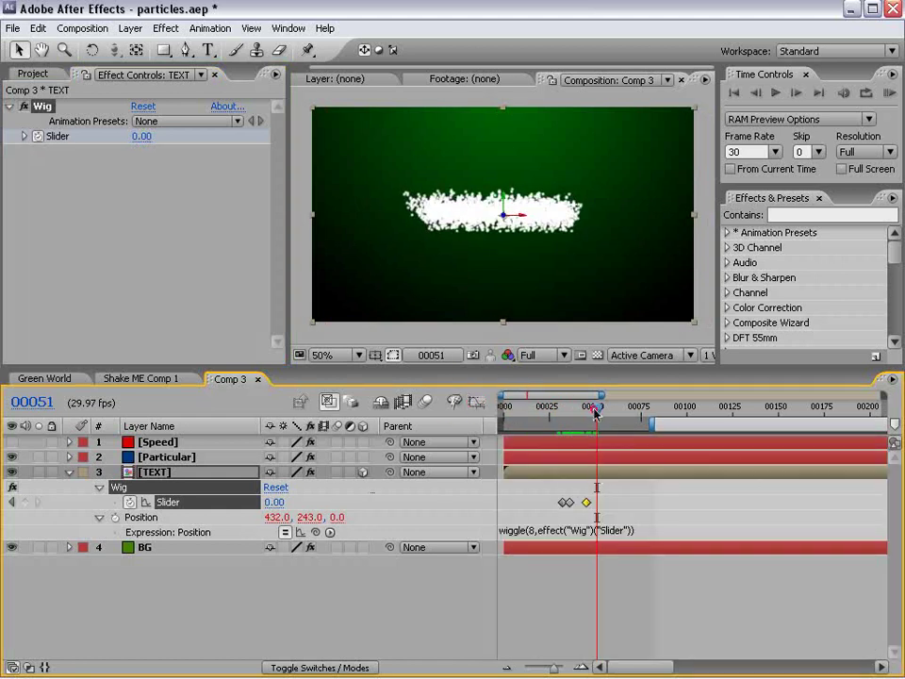
drag(595, 412, 570, 412)
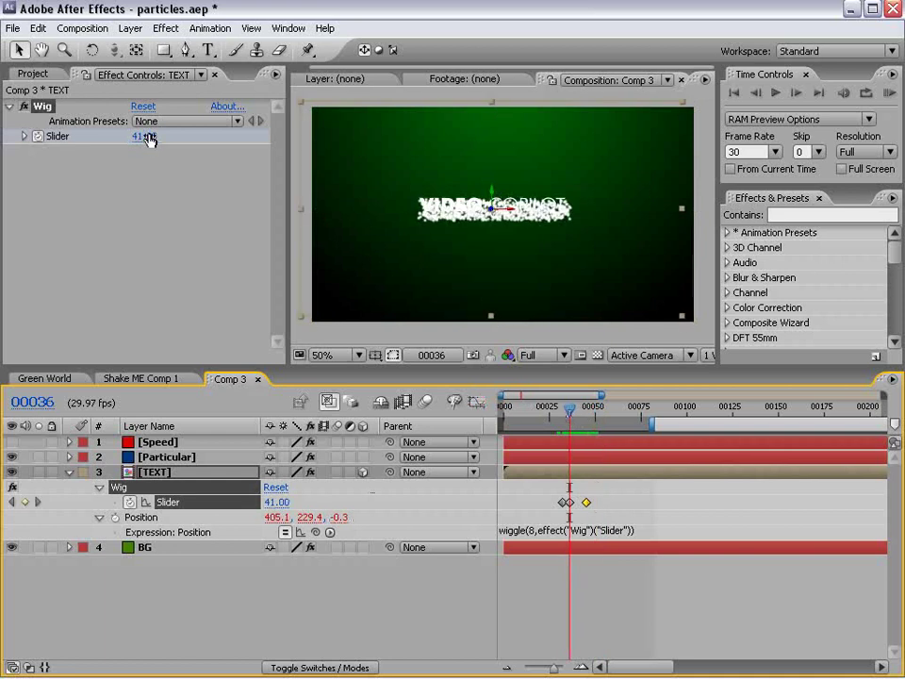
click(148, 139)
text(50)
key(Return)
click(568, 415)
mouse_move(568, 415)
mouse_down()
mouse_move(608, 415)
mouse_move(563, 415)
mouse_move(574, 441)
mouse_move(599, 443)
mouse_up()
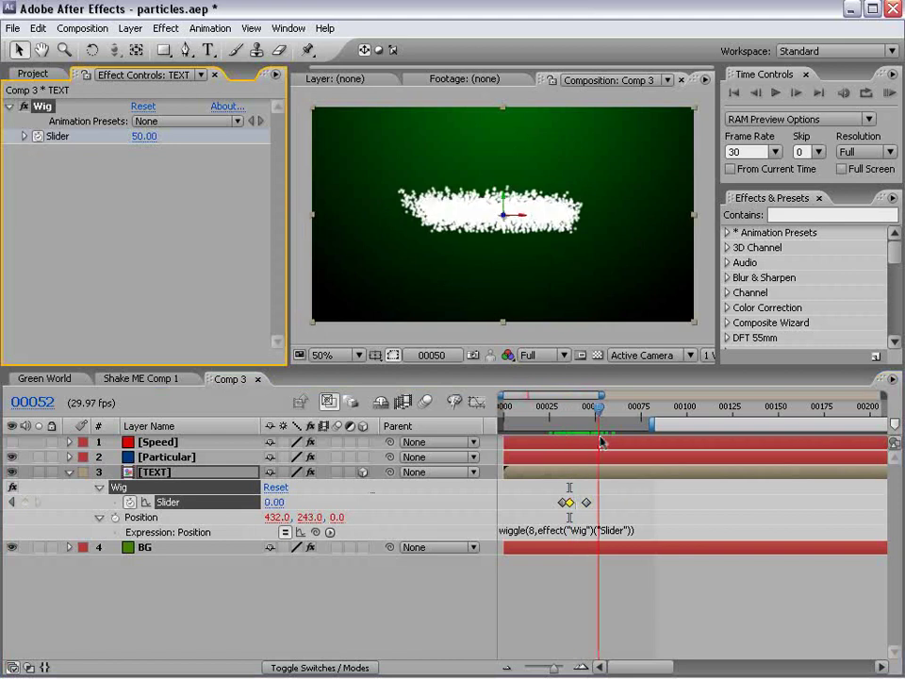
- Set Particular's Particle Set Color to Over Life
click(188, 456)
click(9, 106)
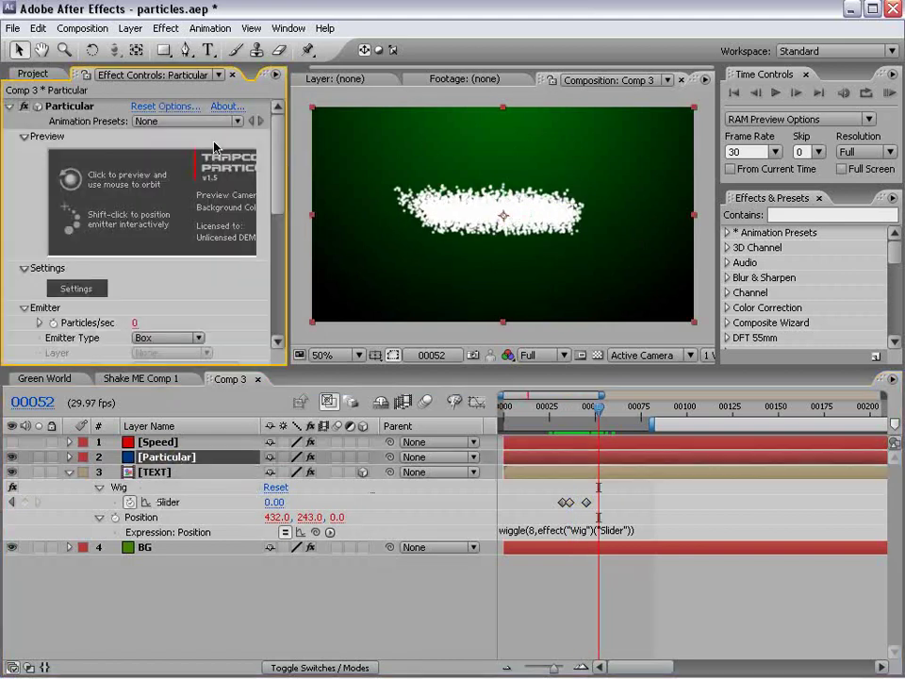
drag(281, 162, 283, 283)
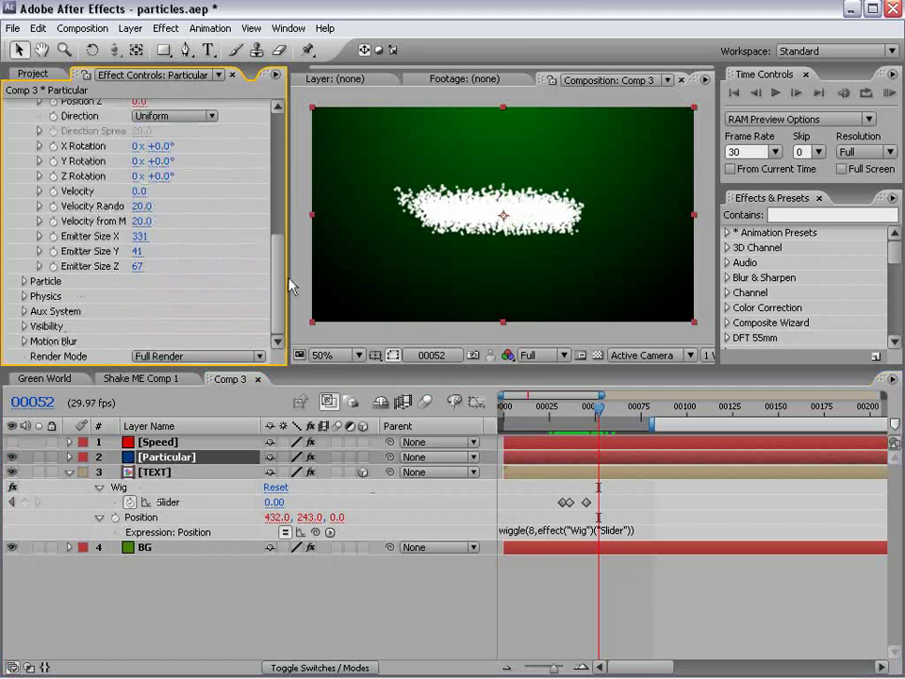
click(22, 279)
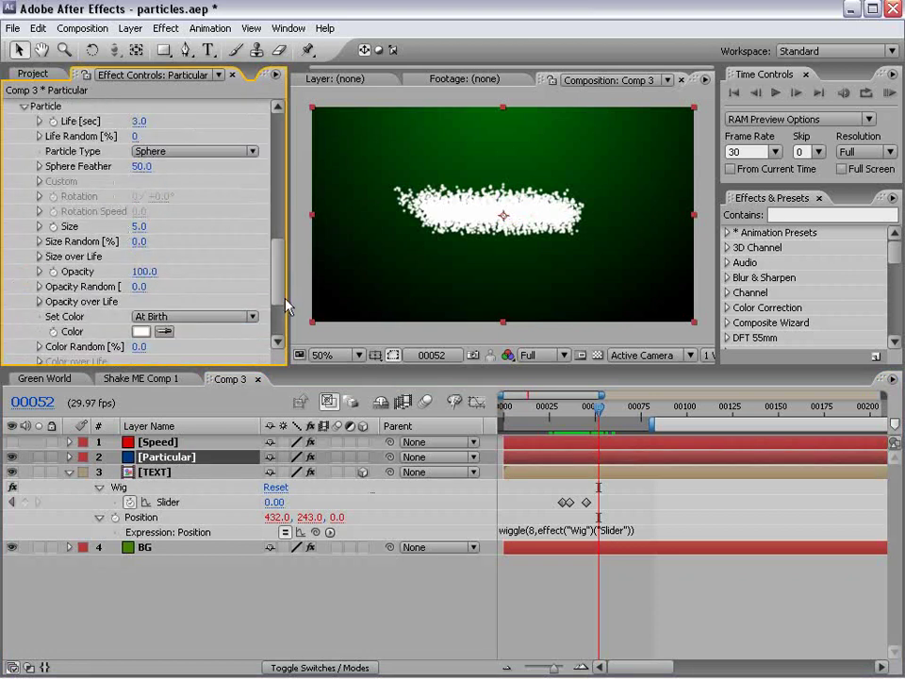
drag(281, 296, 279, 311)
click(175, 249)
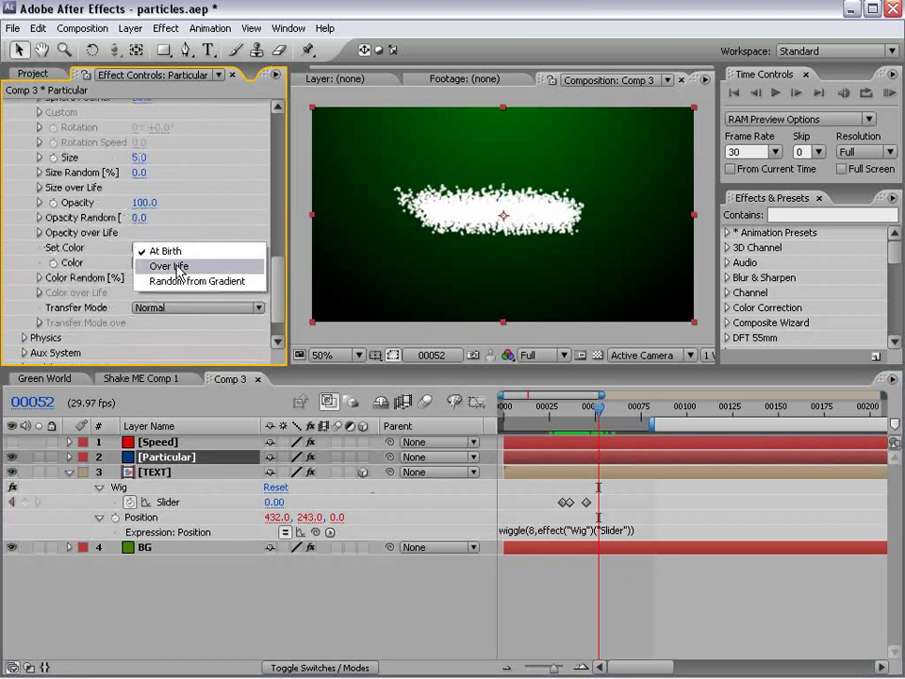
click(199, 267)
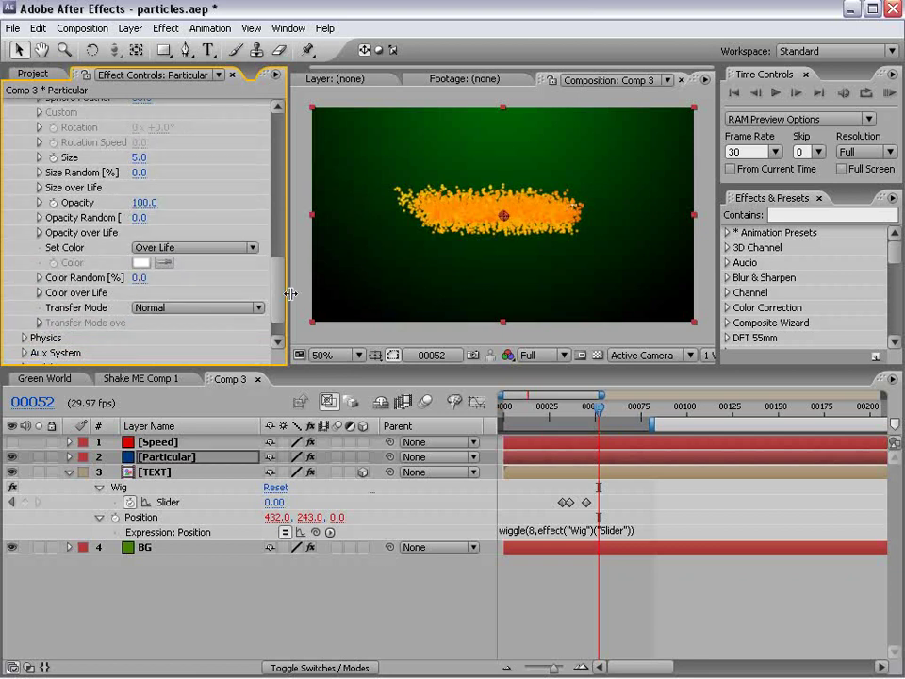
- Make the Color over Life gradient run from yellow-orange to green
click(38, 294)
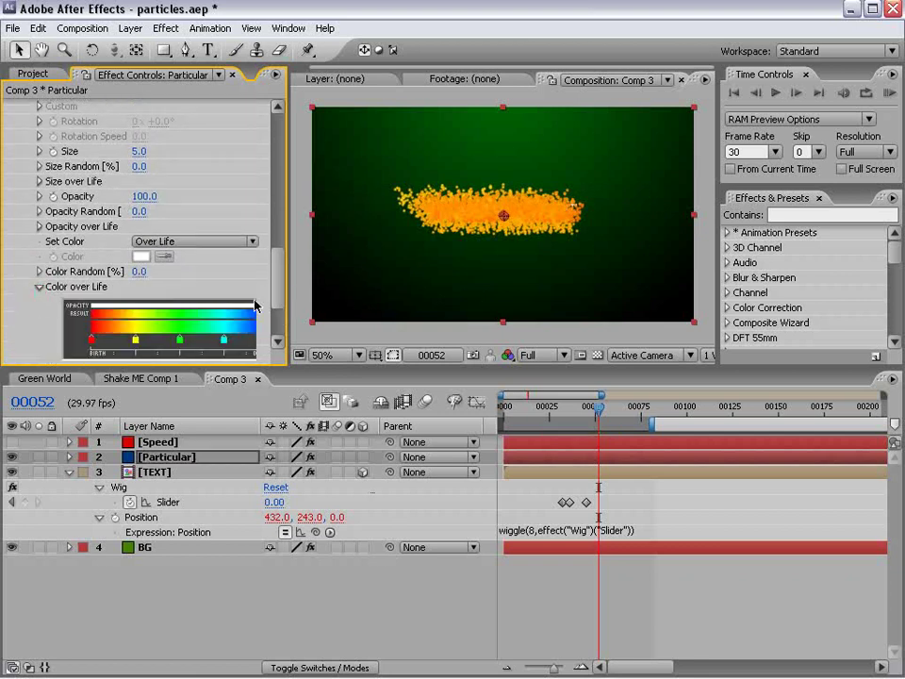
mouse_move(276, 283)
mouse_down()
mouse_move(283, 339)
mouse_move(348, 339)
mouse_up()
click(289, 239)
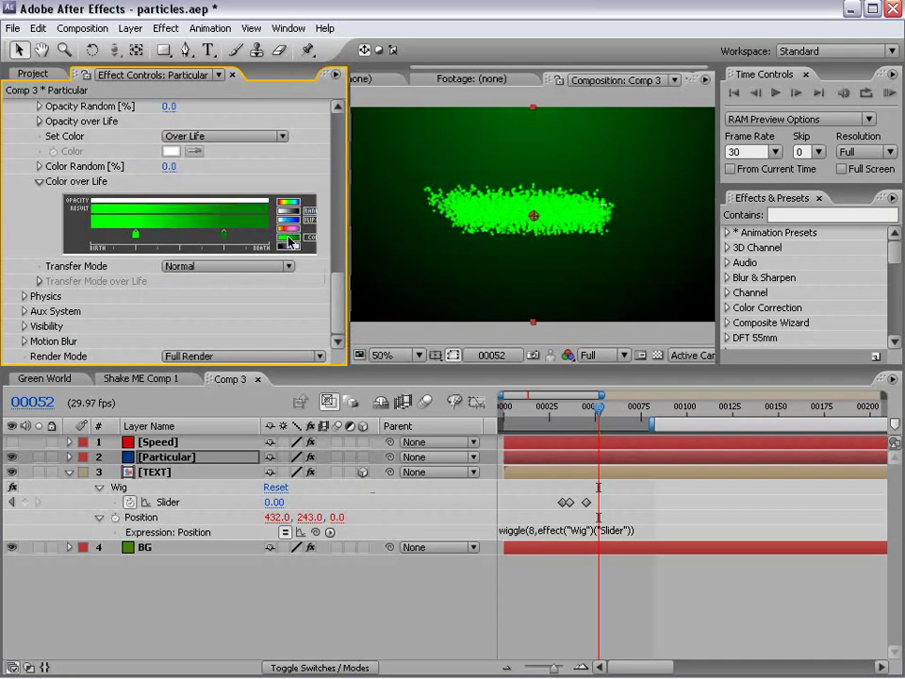
click(90, 238)
double_click(93, 238)
click(243, 90)
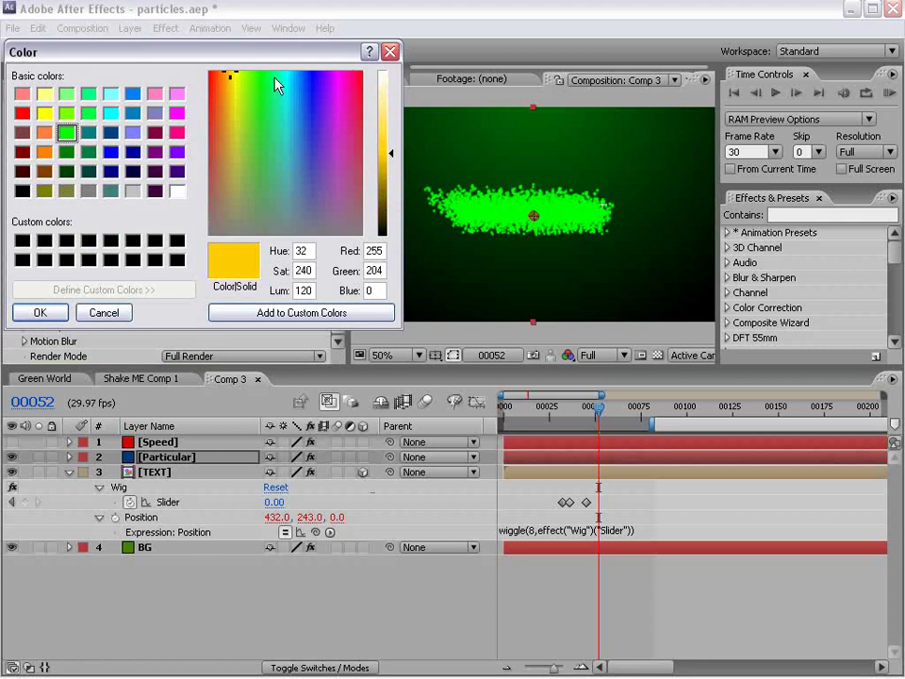
drag(387, 151, 389, 132)
click(57, 312)
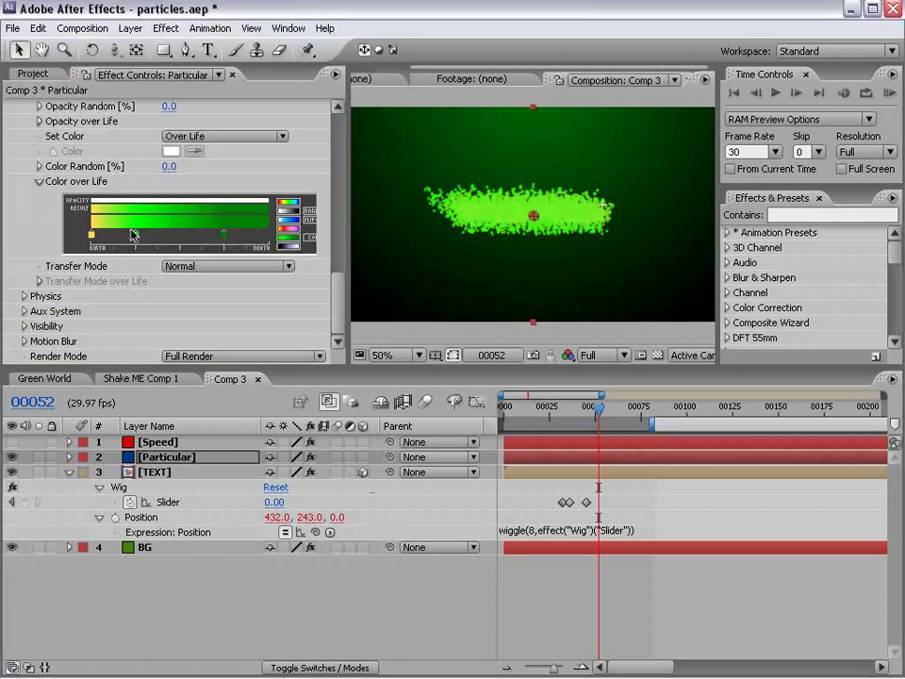
click(146, 234)
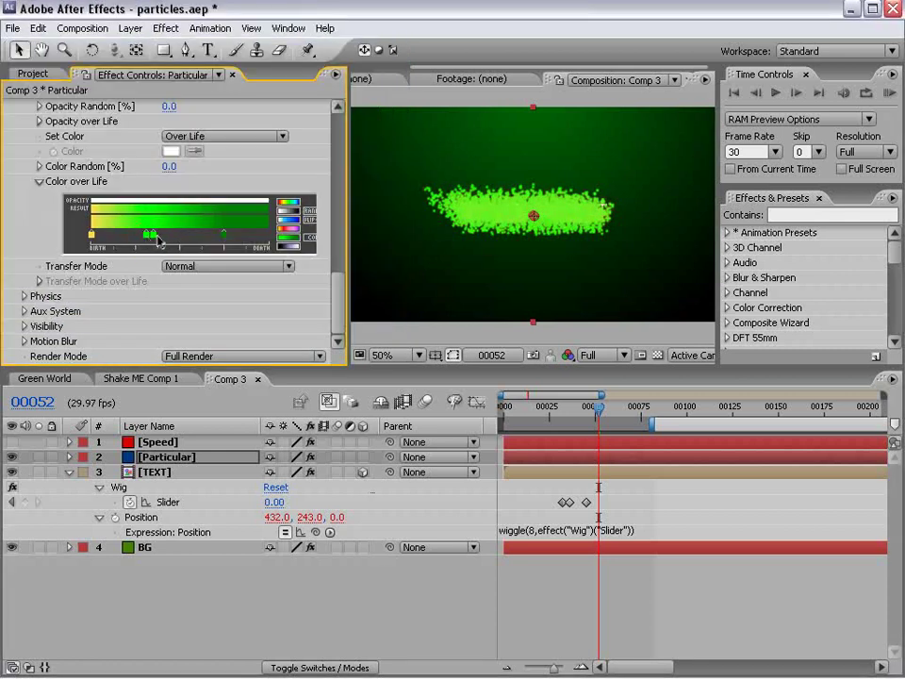
drag(156, 240, 170, 256)
- Set the particle Transfer Mode to Screen
click(185, 266)
click(213, 300)
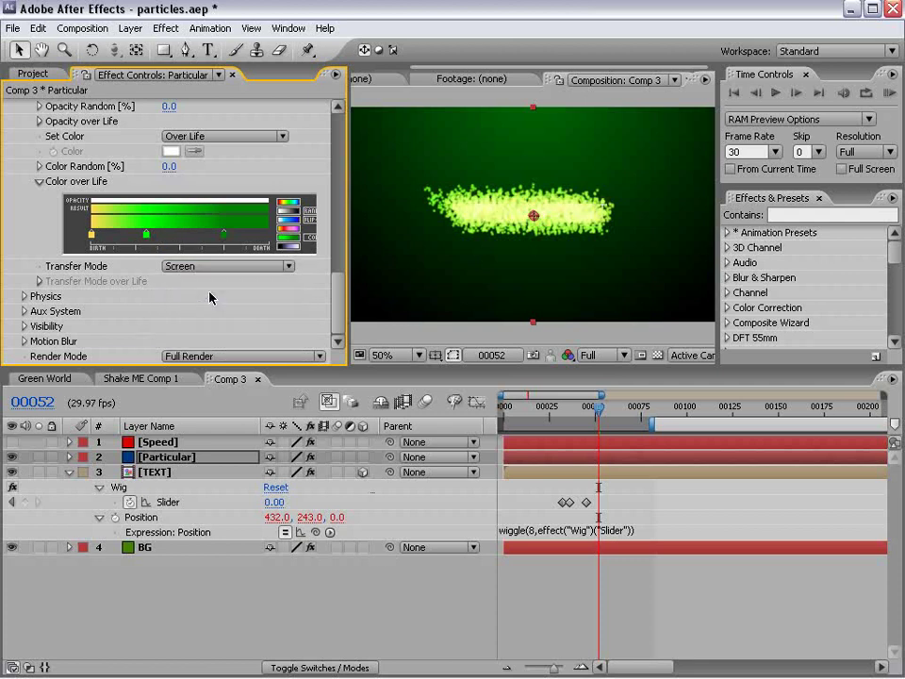
drag(341, 294, 330, 200)
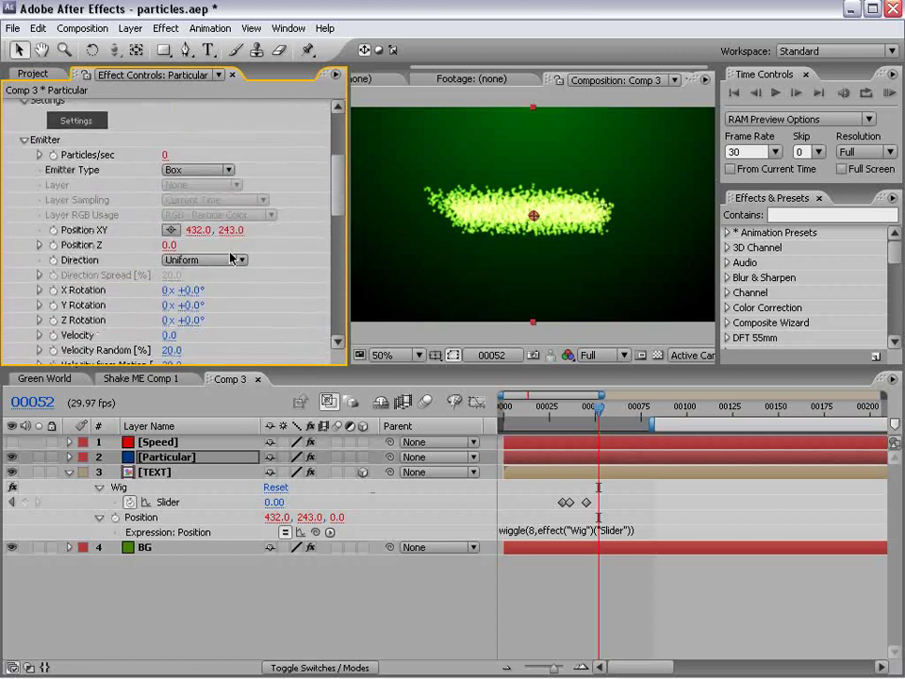
drag(344, 188, 337, 240)
- Set particle Life to 0.8, then lengthen it to 1.0 second
click(176, 226)
key(BackSpace)
text(8)
key(Return)
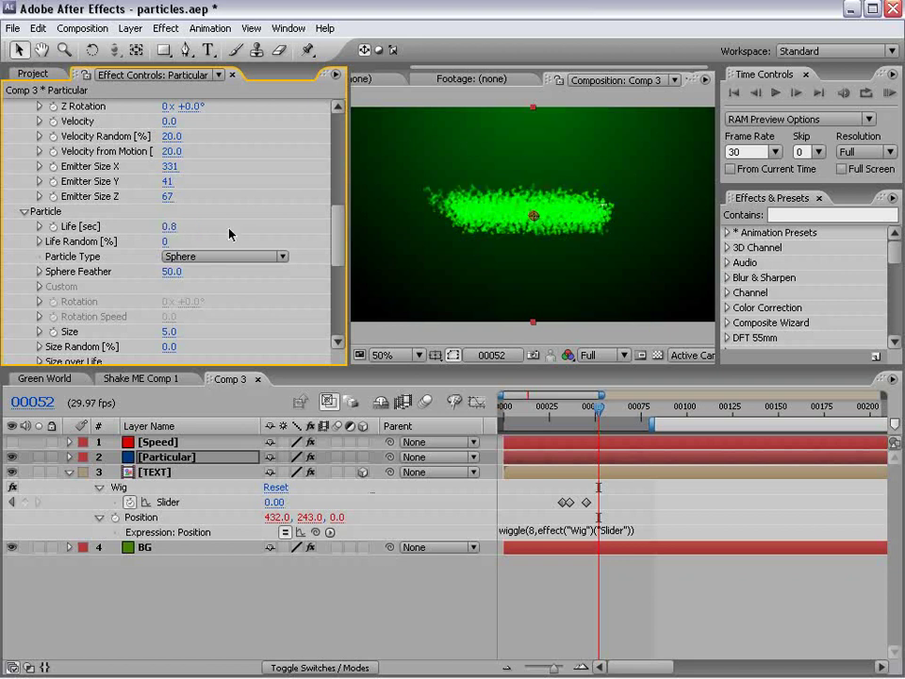
drag(614, 416, 615, 408)
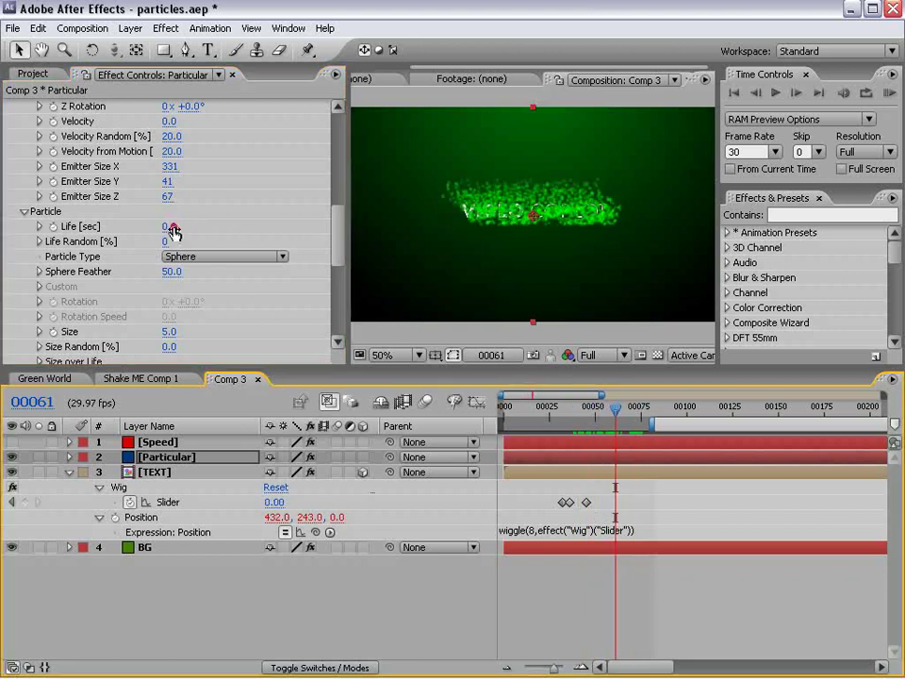
drag(172, 227, 175, 233)
drag(336, 235, 336, 217)
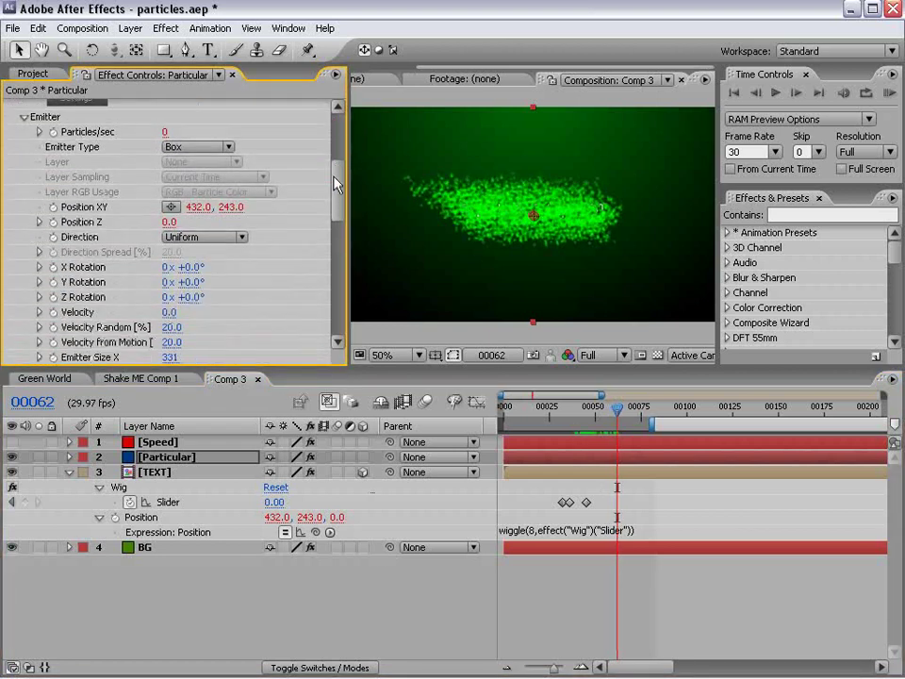
- Apply a descending Size over Life curve so particles shrink, and preview at full size
scroll(55, 243, down, 3)
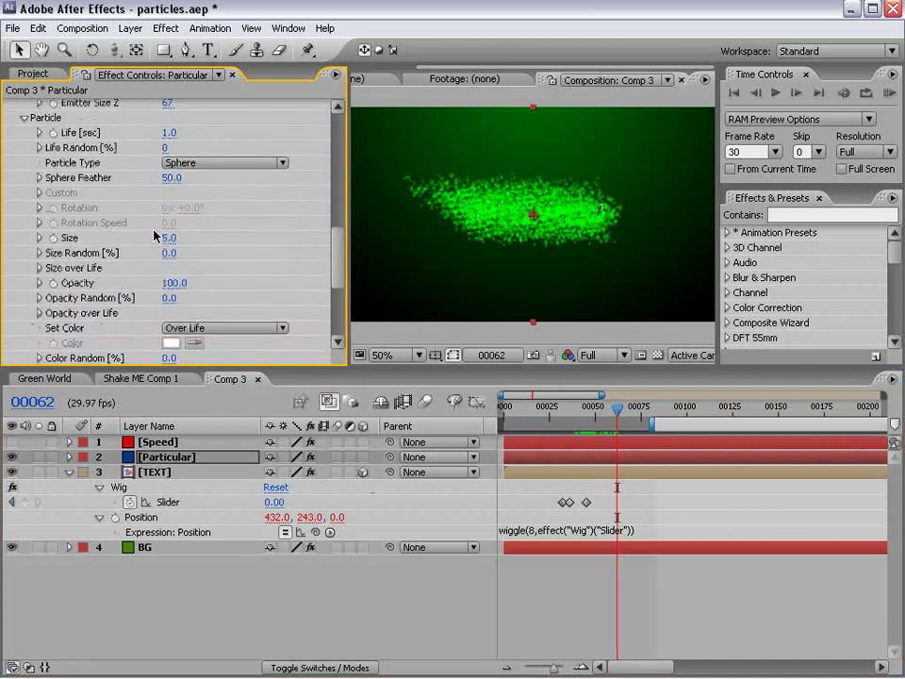
click(39, 268)
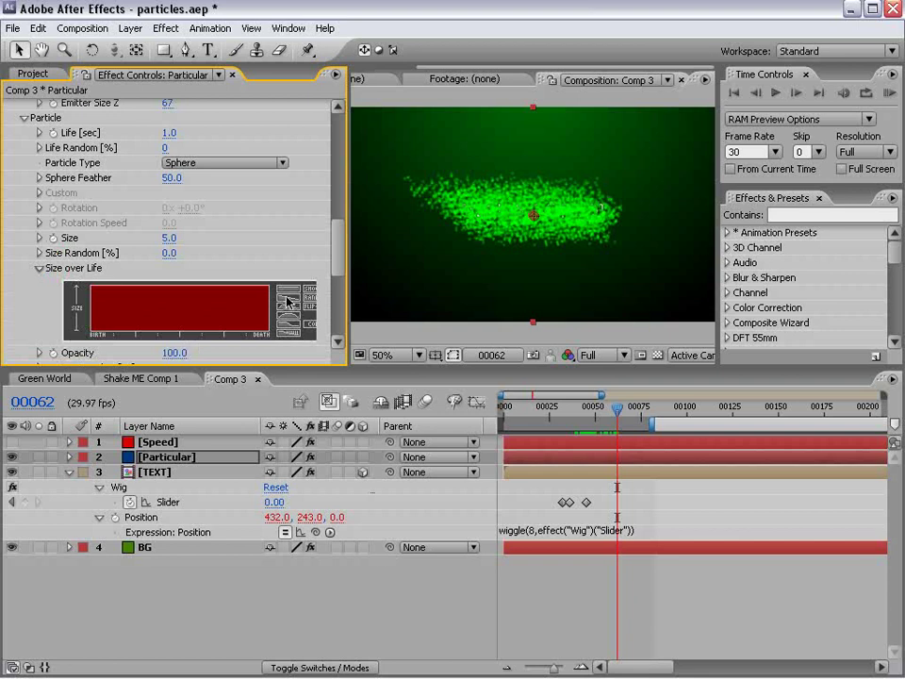
click(289, 302)
mouse_move(575, 421)
mouse_down()
mouse_move(620, 406)
mouse_move(600, 405)
mouse_up()
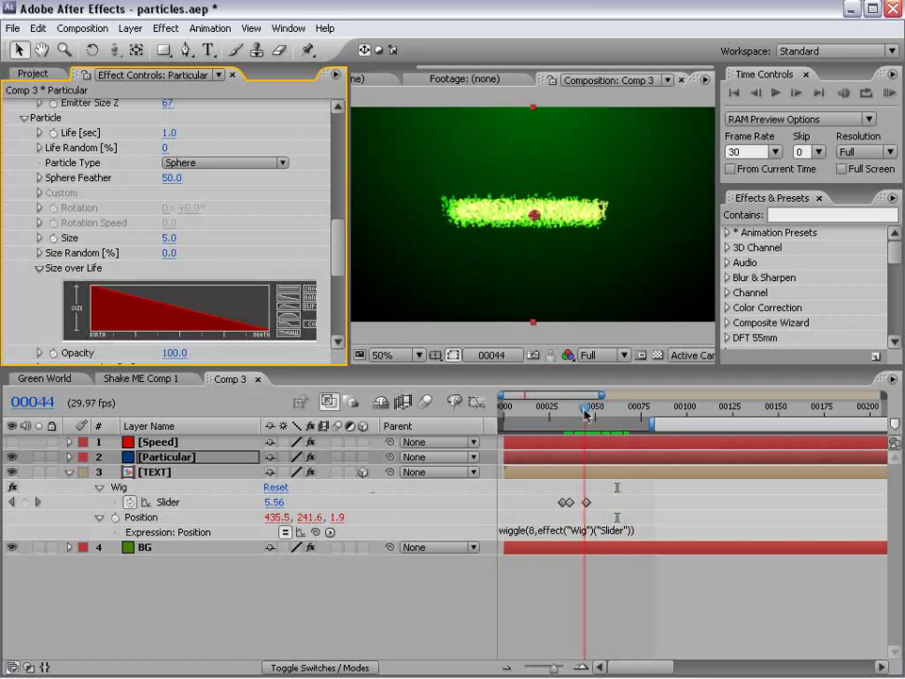
key(period)
key(period)
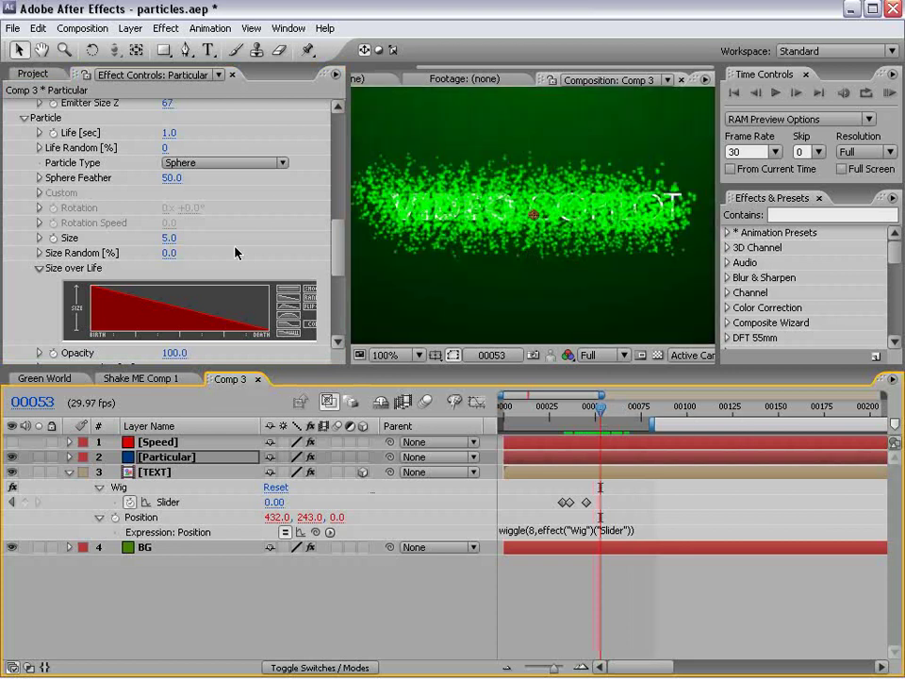
- Set Emitter Velocity to 20 and Velocity from Motion to 120, then scrub to review
drag(336, 236, 324, 225)
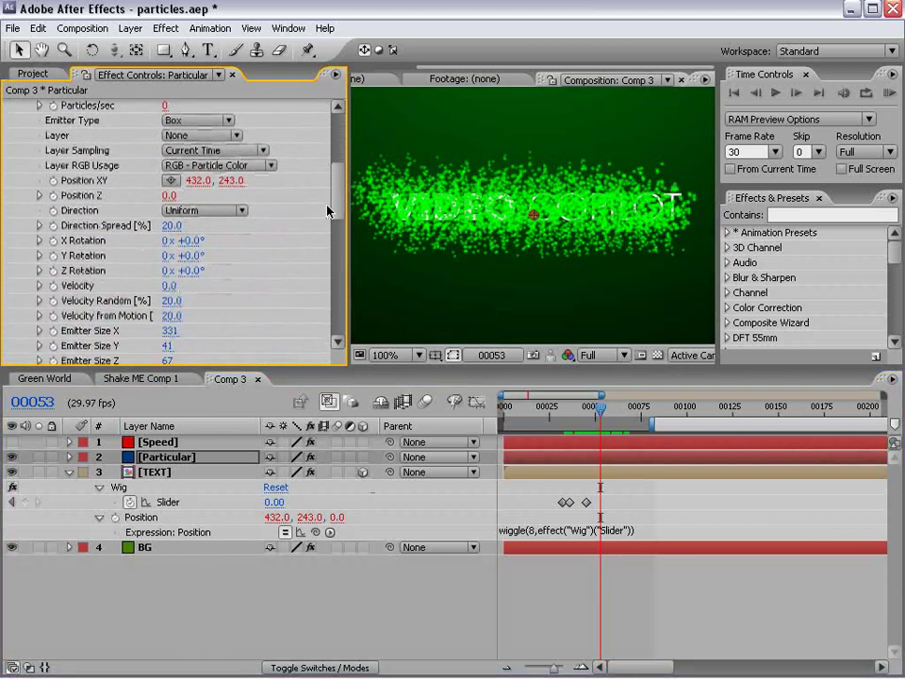
click(169, 286)
text(20)
key(Return)
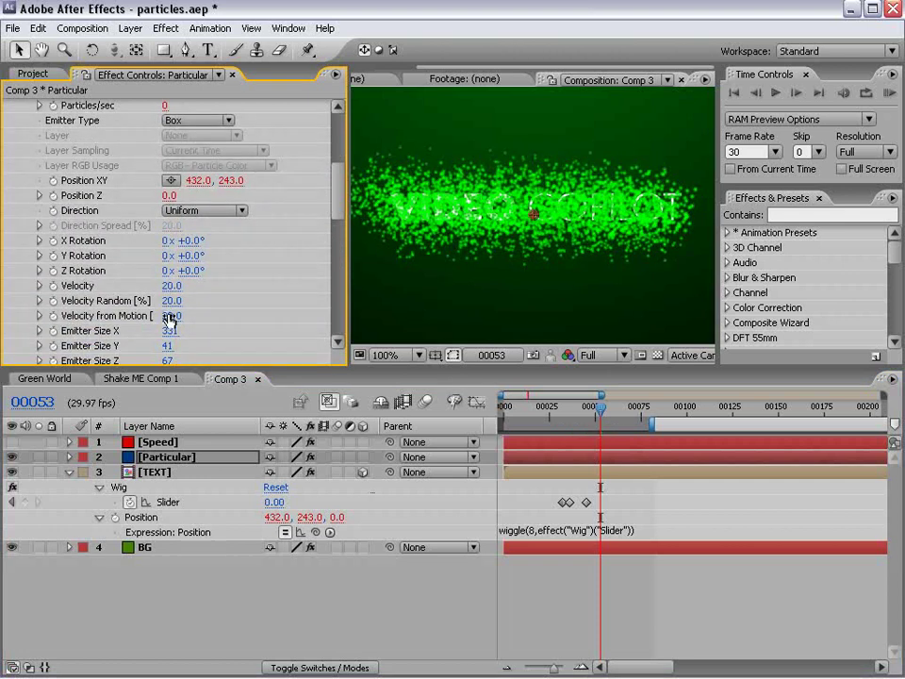
click(169, 317)
text(120)
key(Return)
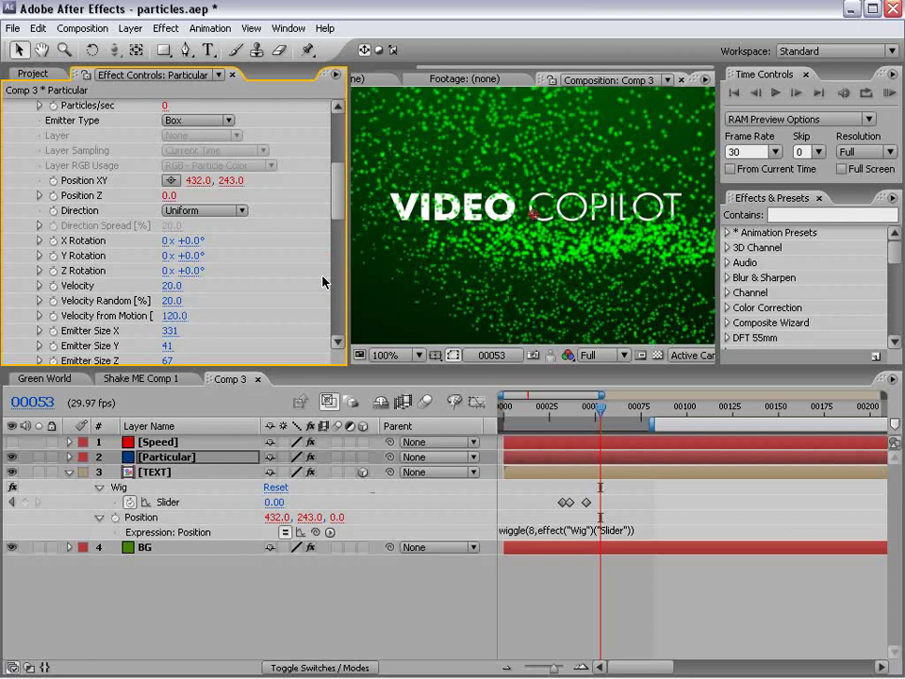
scroll(486, 245, down, 1)
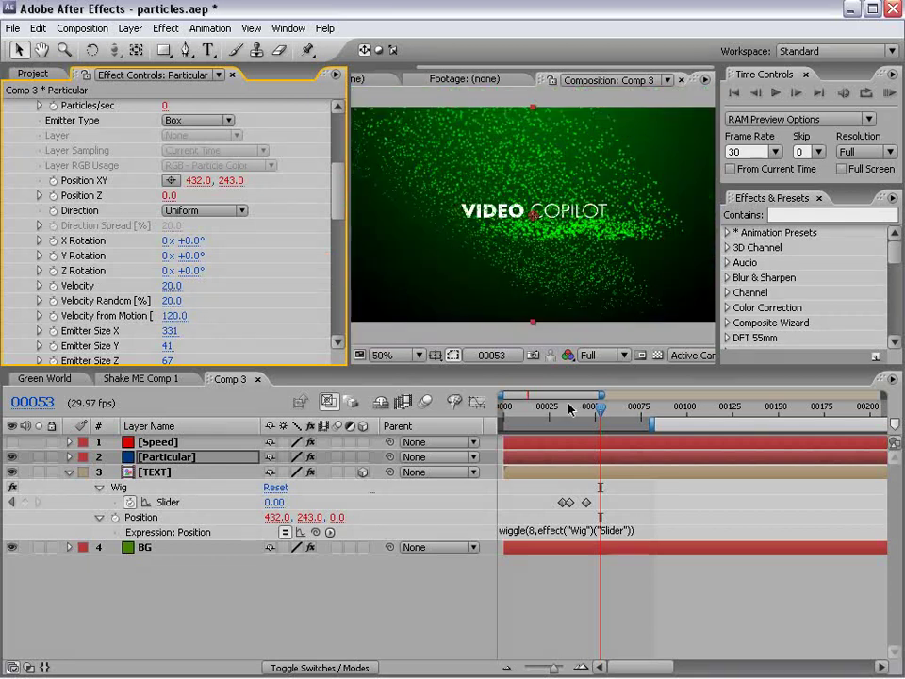
mouse_move(569, 409)
mouse_down()
mouse_move(555, 414)
mouse_move(610, 418)
mouse_move(571, 426)
mouse_move(597, 426)
mouse_move(574, 437)
mouse_move(600, 429)
mouse_move(604, 407)
mouse_move(618, 407)
mouse_move(592, 418)
mouse_move(612, 407)
mouse_move(597, 408)
mouse_up()
- Shorten particle Life to 0.8 seconds and scrub to check
drag(332, 193, 290, 224)
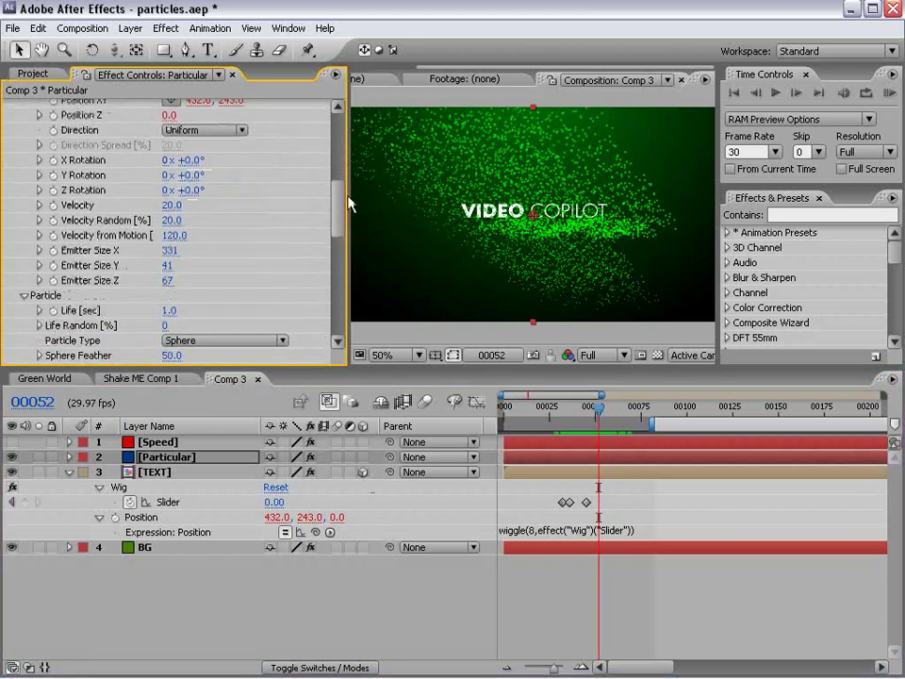
click(169, 245)
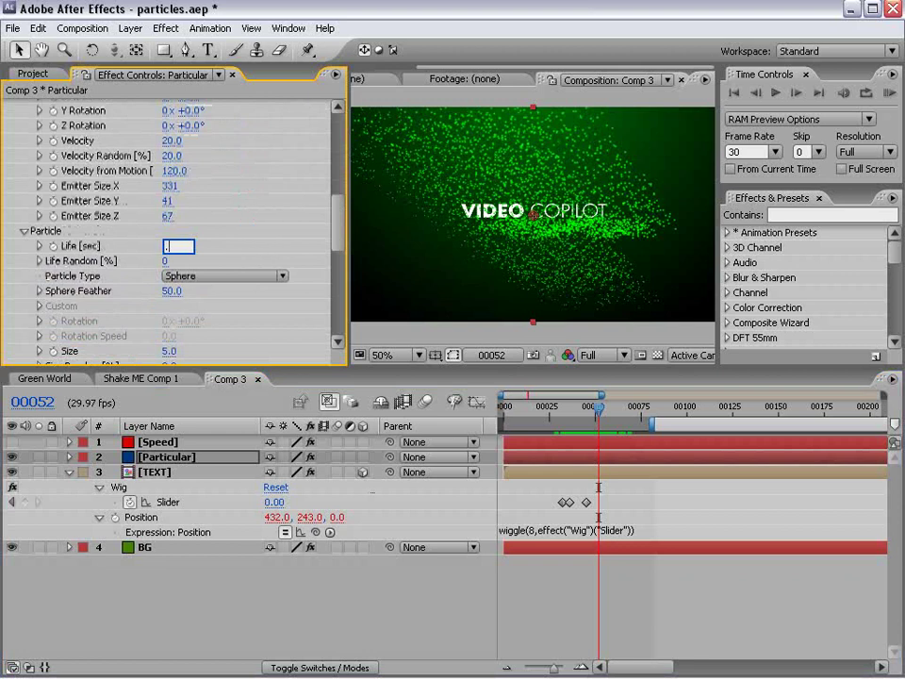
text(8)
key(Return)
drag(517, 386, 604, 433)
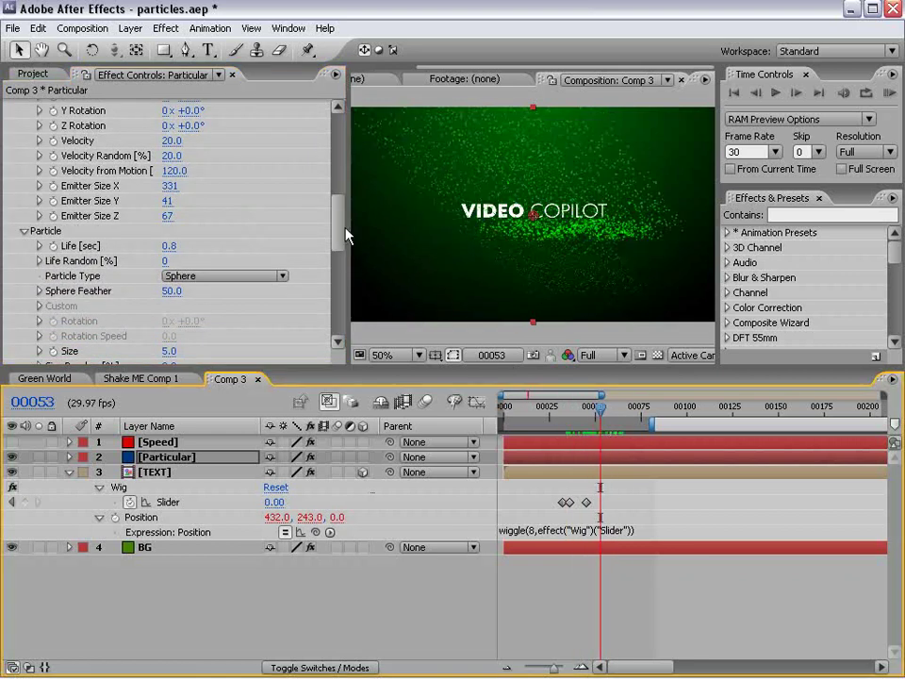
- Set Physics Air Turbulence Field Affect Position to 133 and Octave Scale to 1.4
drag(341, 226, 341, 332)
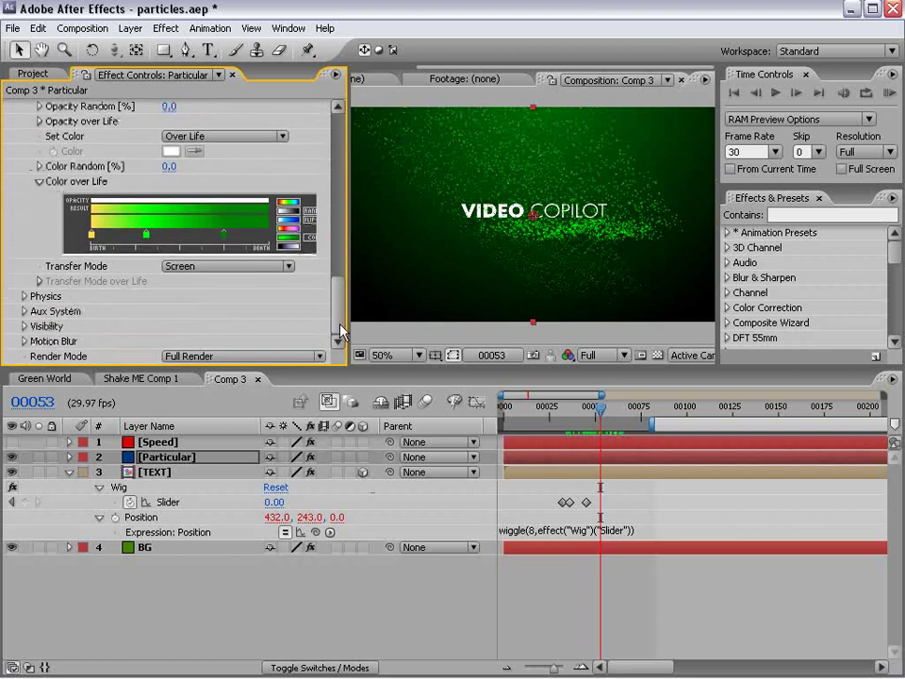
click(25, 296)
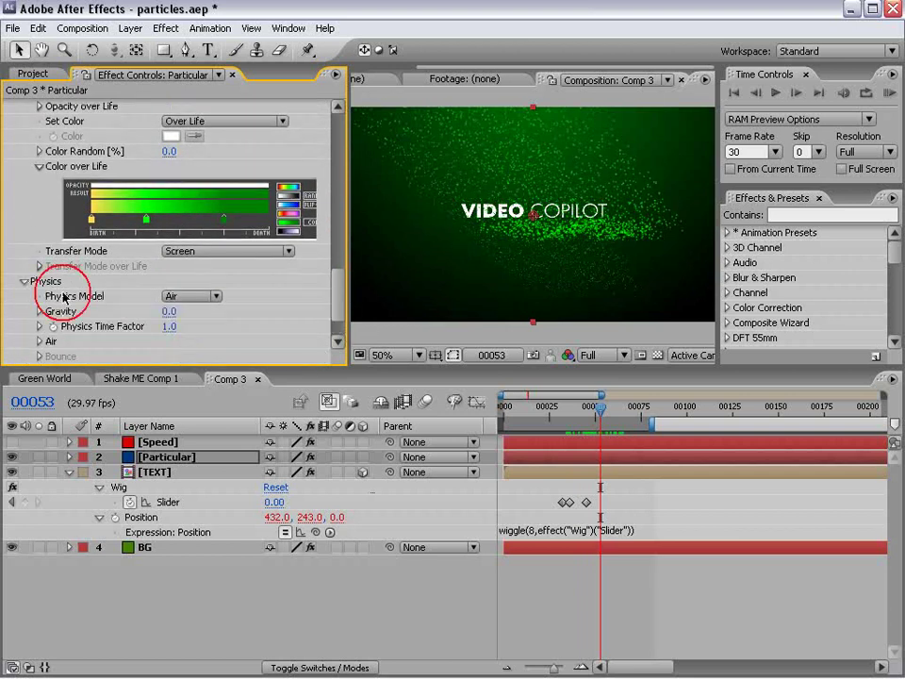
drag(337, 284, 337, 307)
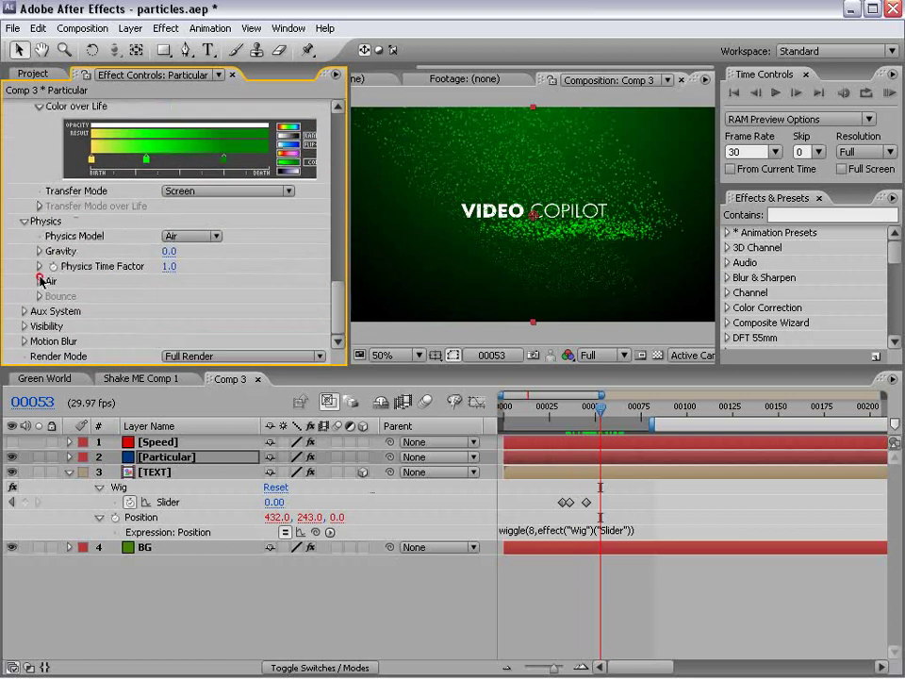
click(39, 280)
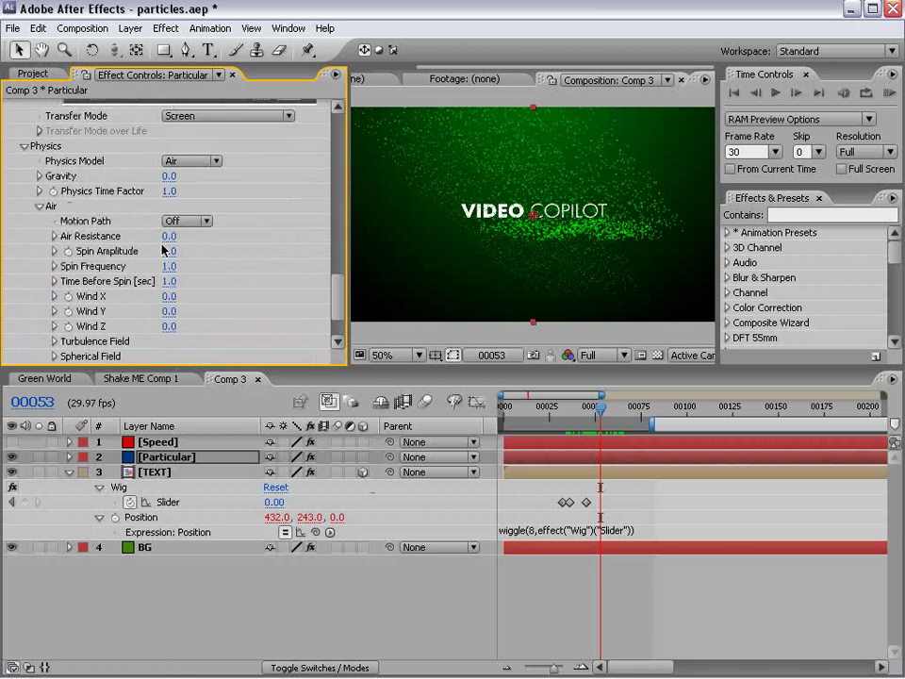
click(53, 343)
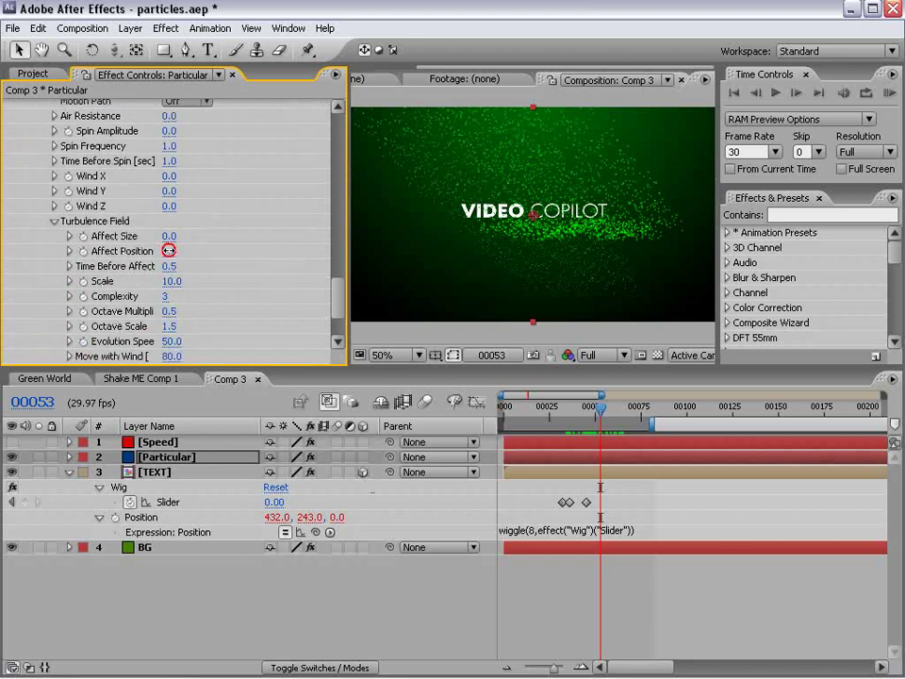
drag(167, 252, 228, 231)
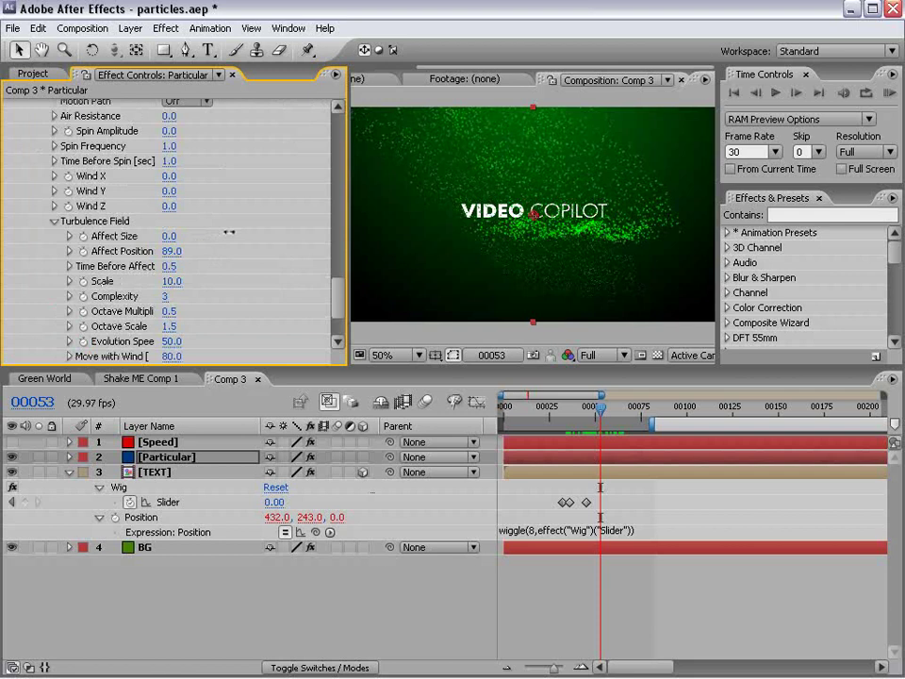
drag(171, 326, 163, 326)
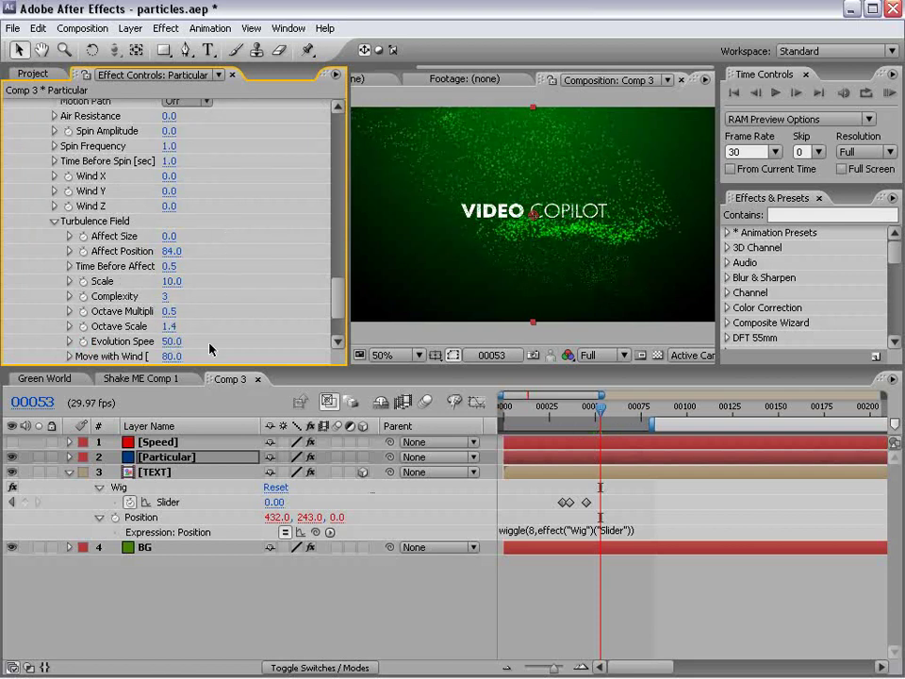
drag(571, 414, 604, 420)
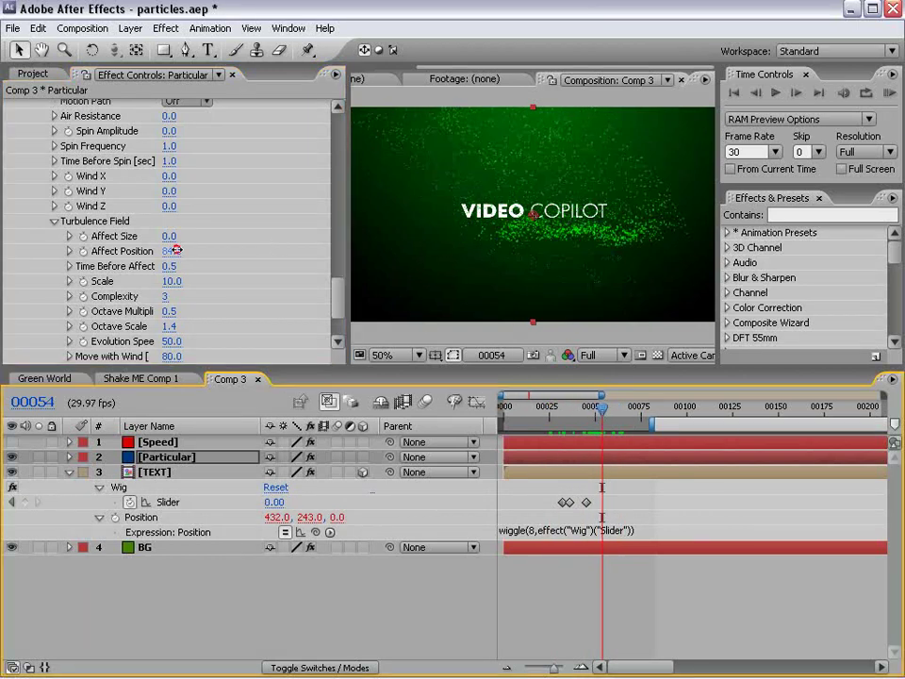
drag(183, 249, 226, 250)
- Start the work area at frame 26 and play a RAM preview
click(552, 416)
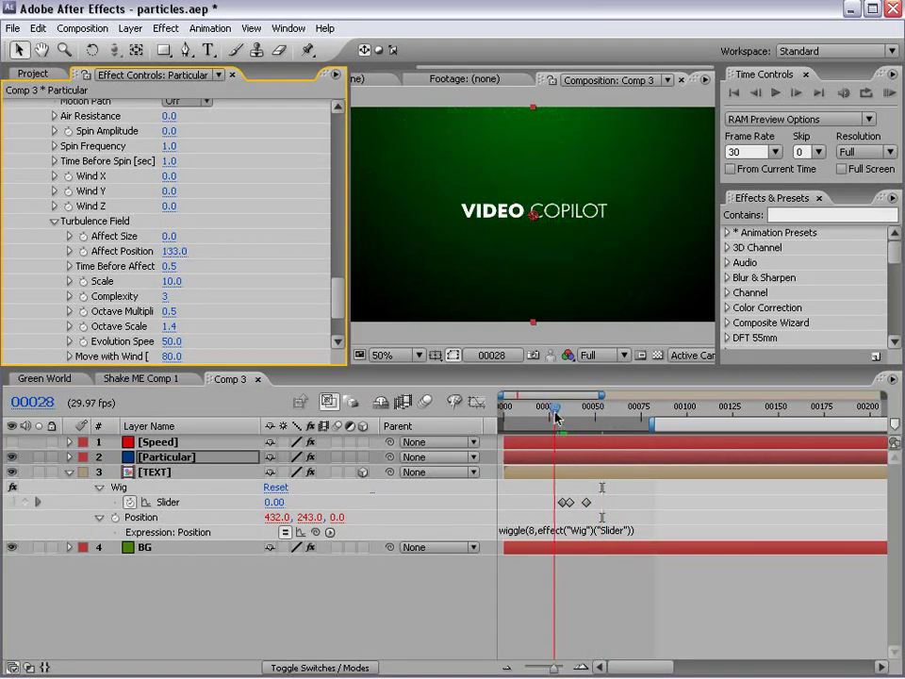
key(b)
key(KP_0)
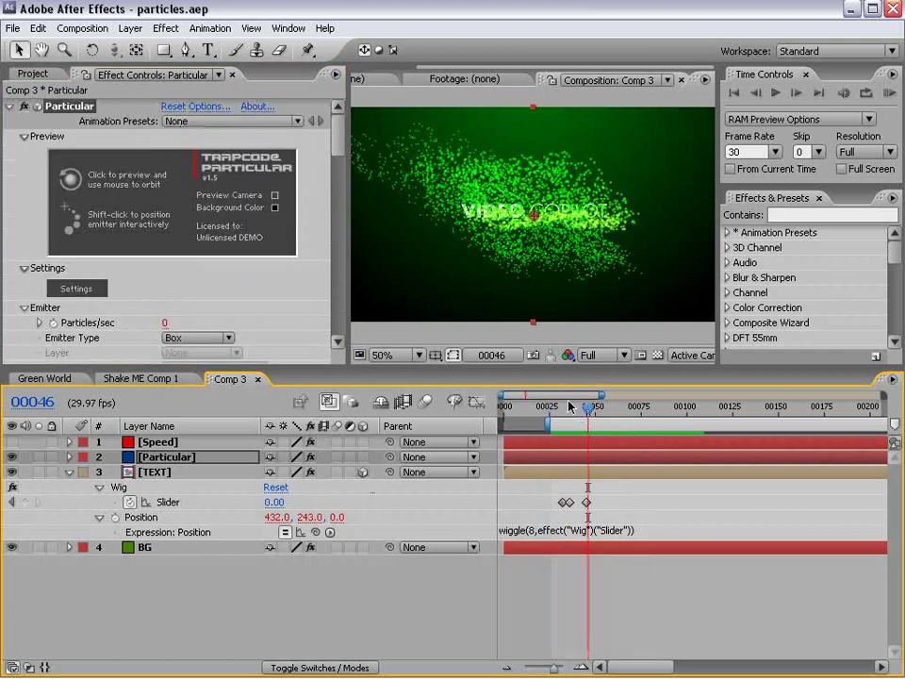
- Switch Particular's Motion Blur to On and scrub to see the streaks
drag(337, 138, 341, 337)
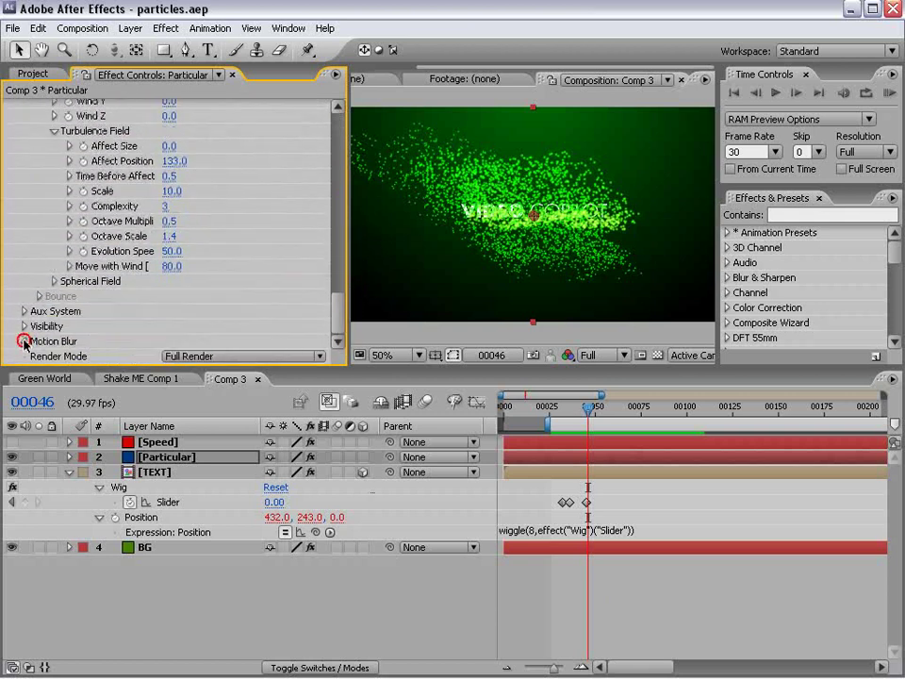
click(24, 341)
click(203, 266)
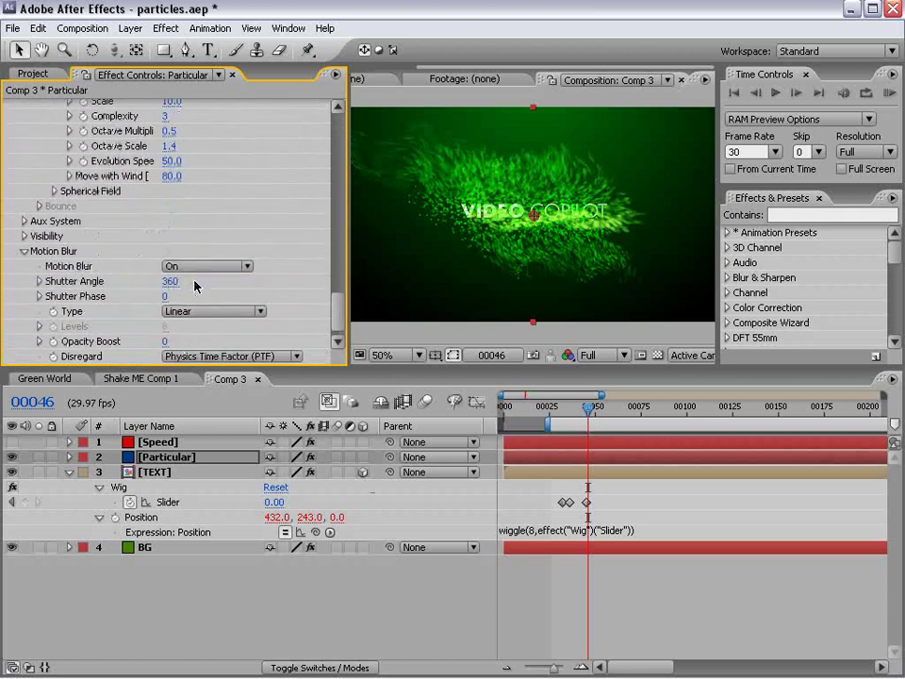
mouse_move(568, 408)
mouse_down()
mouse_move(601, 426)
mouse_move(562, 433)
mouse_move(570, 433)
mouse_up()
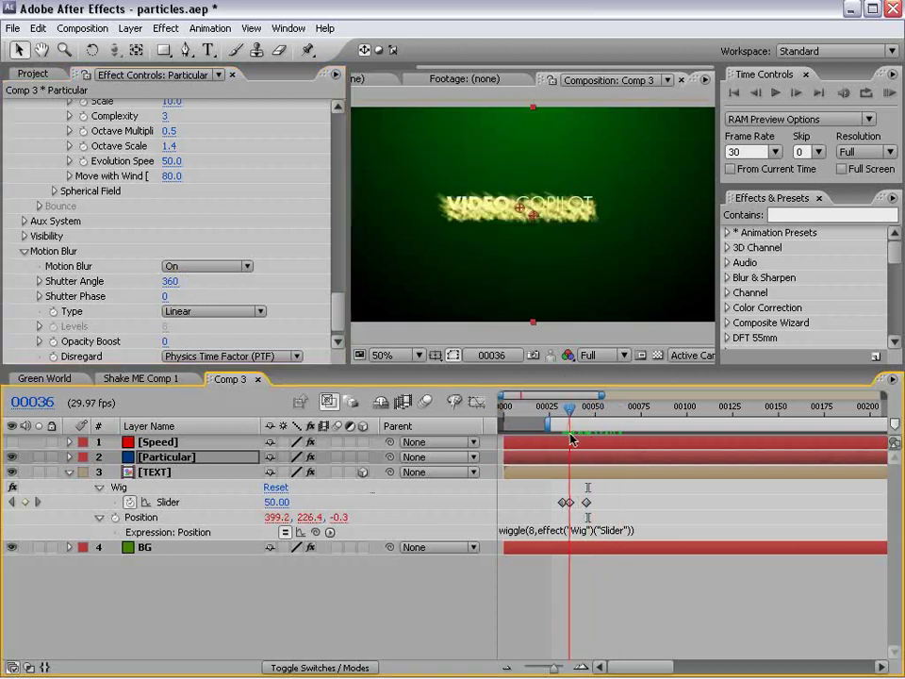
- Keyframe TEXT opacity at 0% on frame 37 and 100% on frame 39
key(Page_Down)
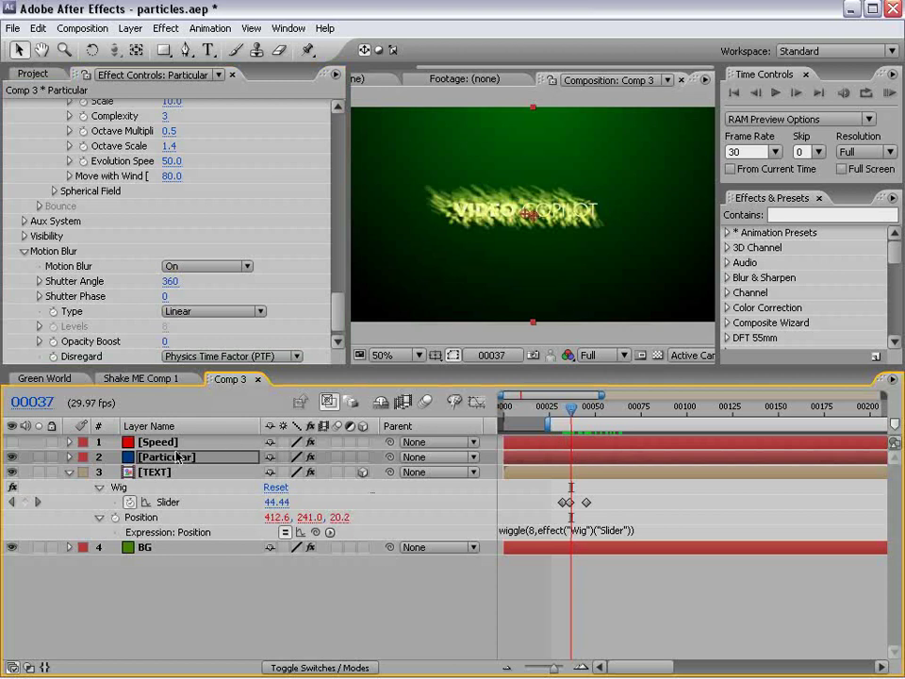
click(155, 472)
key(t)
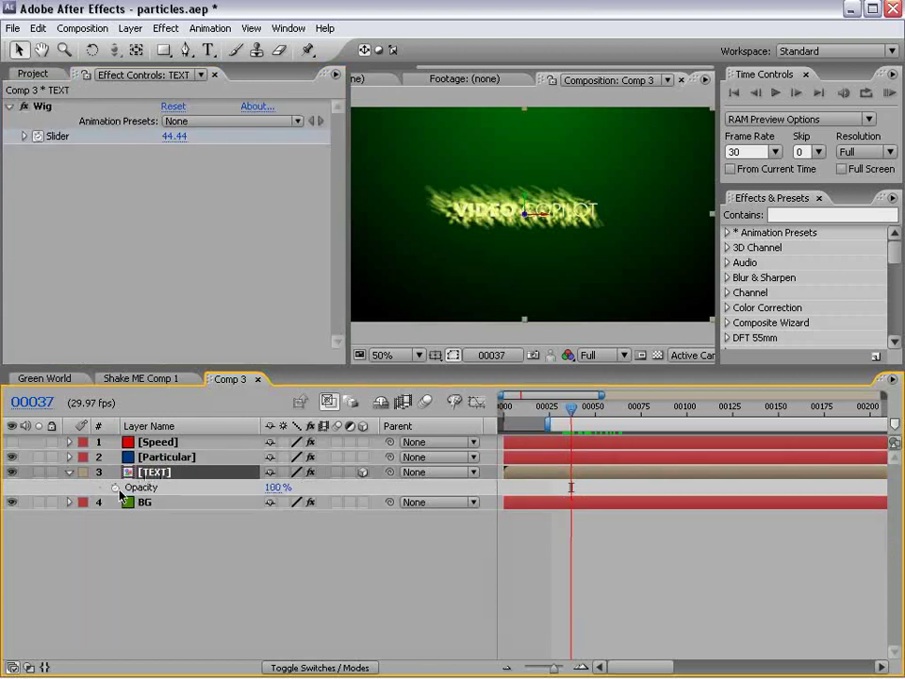
click(114, 486)
click(273, 487)
text(0)
key(Return)
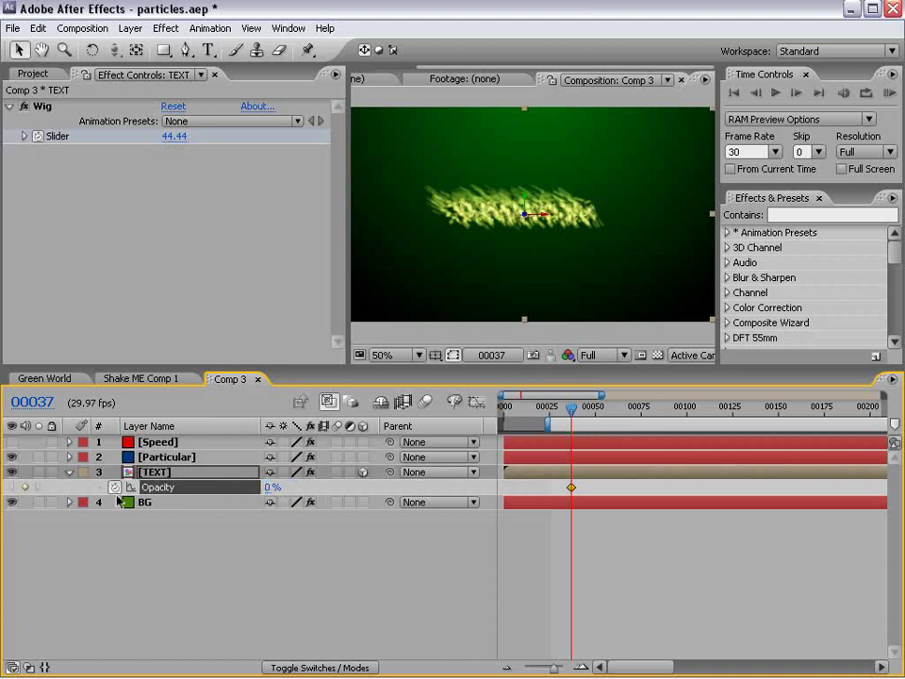
key(Page_Down)
key(Page_Down)
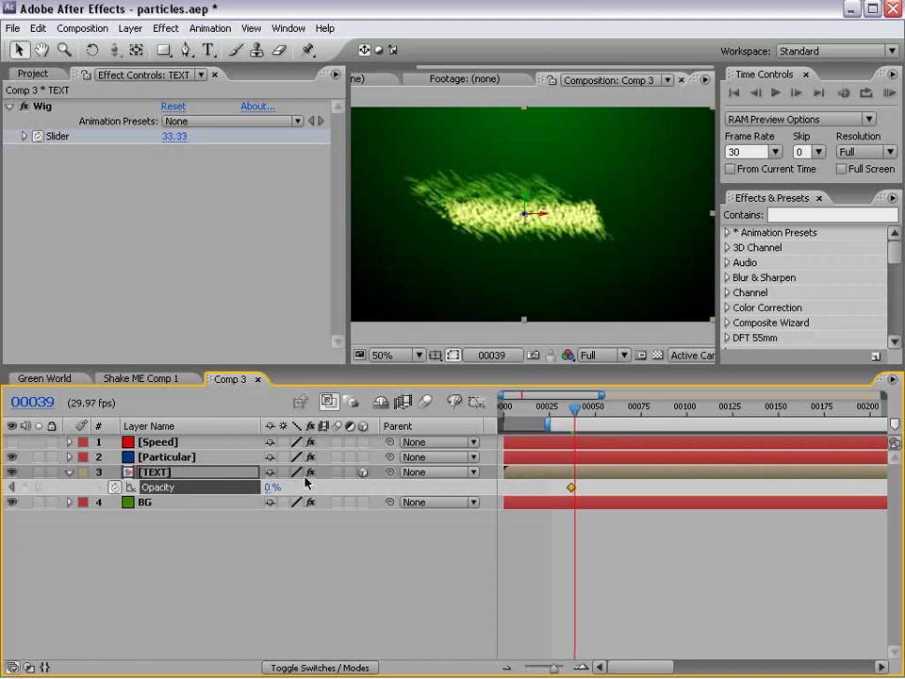
drag(270, 488, 572, 497)
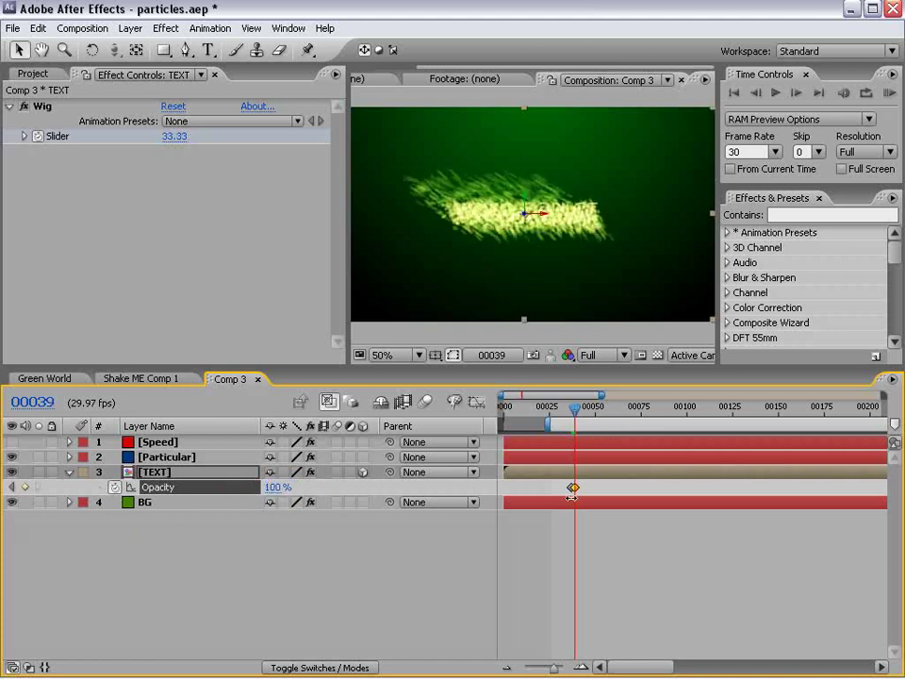
mouse_move(576, 419)
mouse_down()
mouse_move(563, 421)
mouse_move(614, 426)
mouse_move(576, 429)
mouse_move(618, 444)
mouse_up()
click(578, 414)
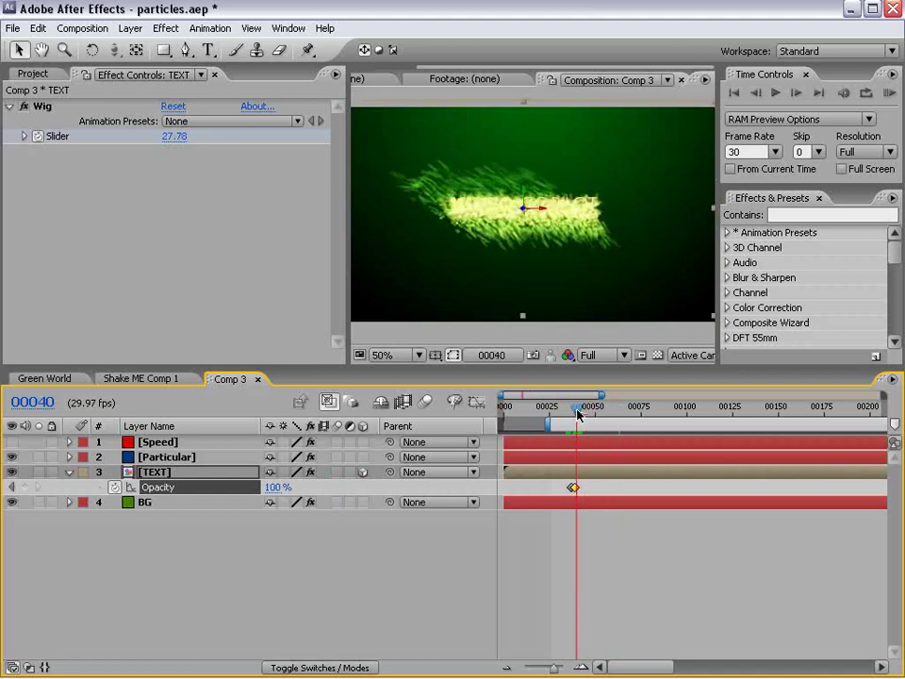
- Apply Starglow to the Particular layer with the Grassy Star preset and preview it
click(170, 458)
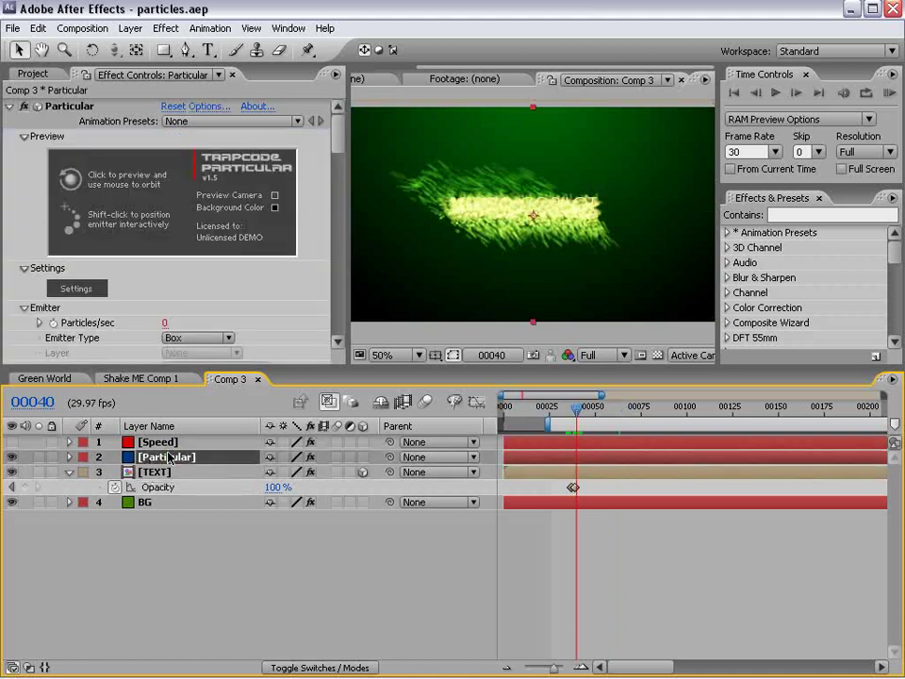
click(166, 28)
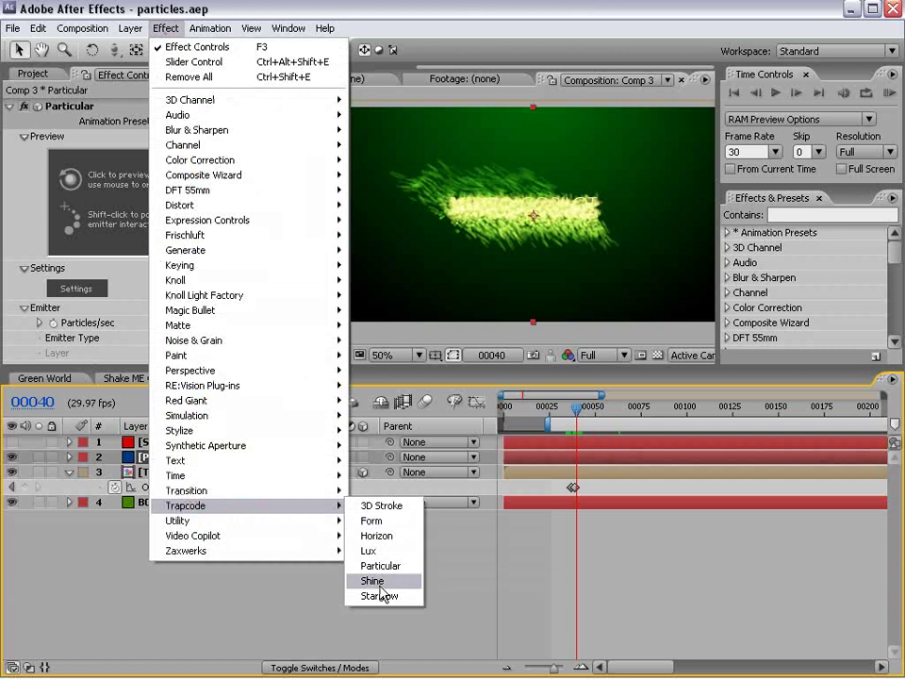
mouse_move(186, 505)
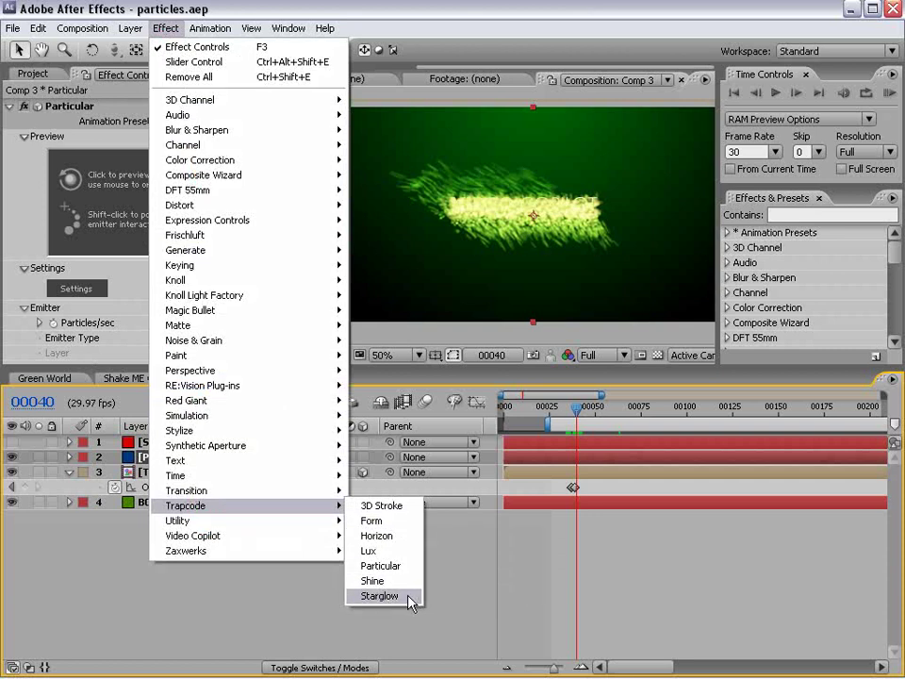
click(380, 596)
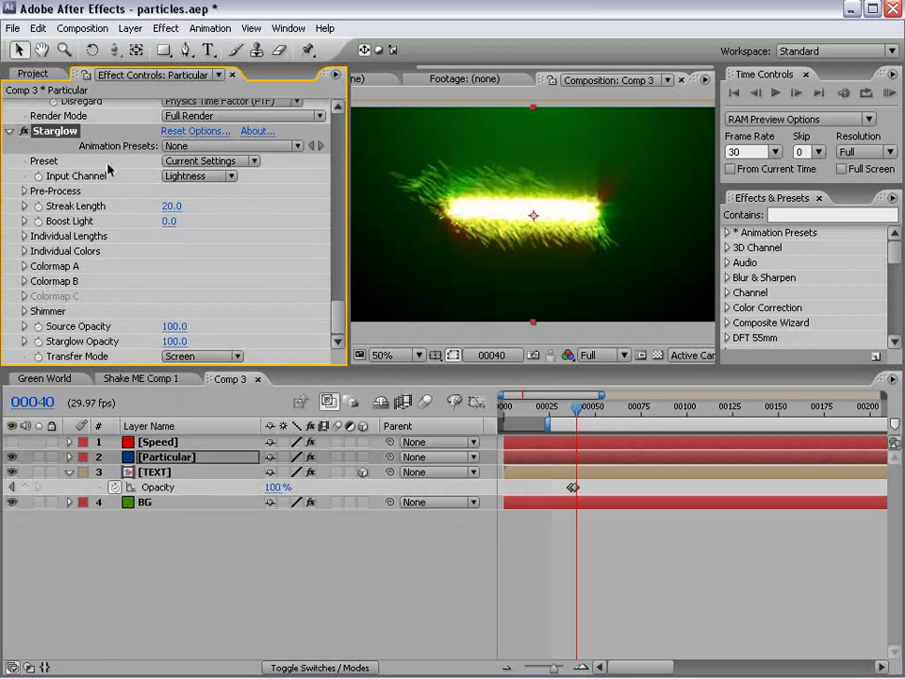
click(205, 165)
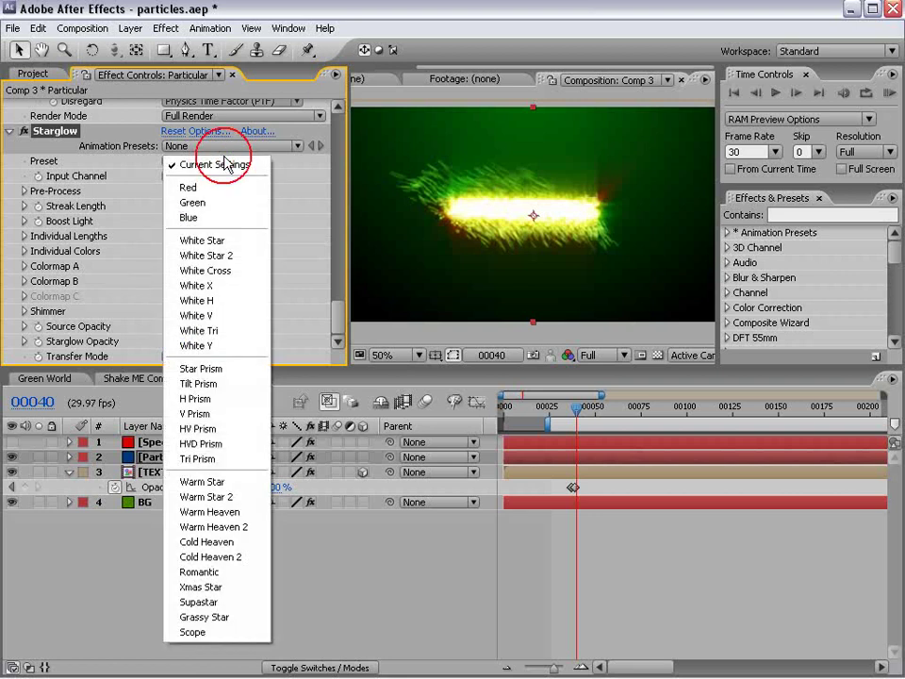
click(204, 617)
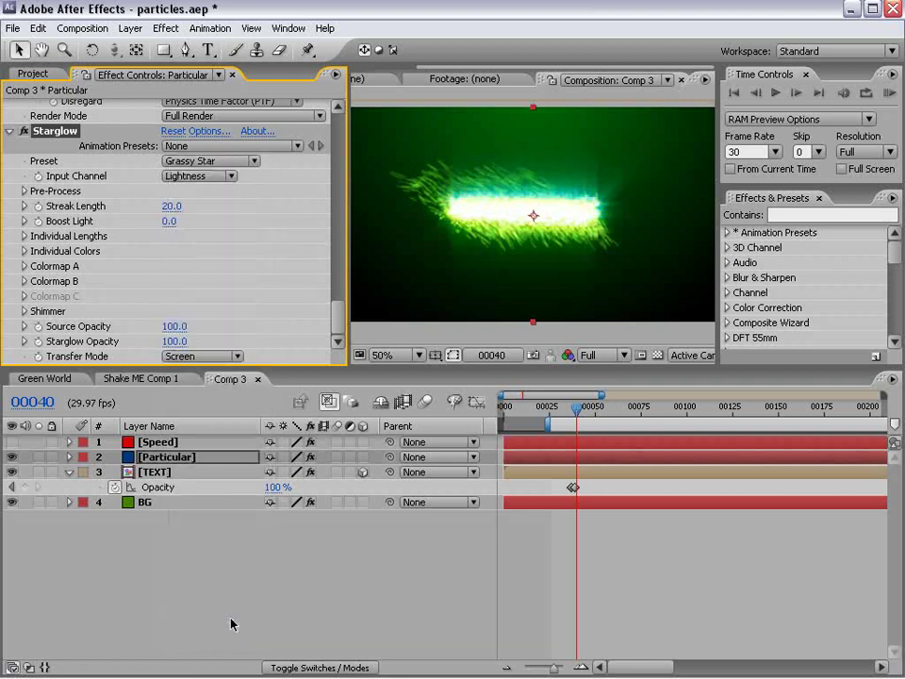
mouse_move(566, 418)
mouse_down()
mouse_move(573, 426)
mouse_move(592, 420)
mouse_up()
click(154, 472)
- Keyframe the Wig Slider at 0 (frame 72), 50 (frame 75) and 0 (frame 80)
key(u)
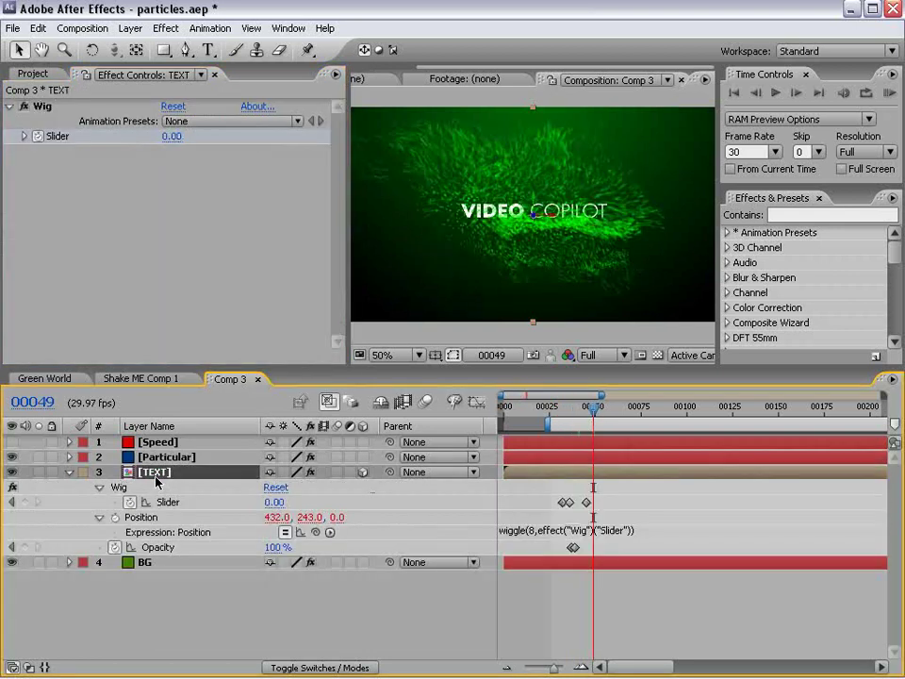
click(119, 487)
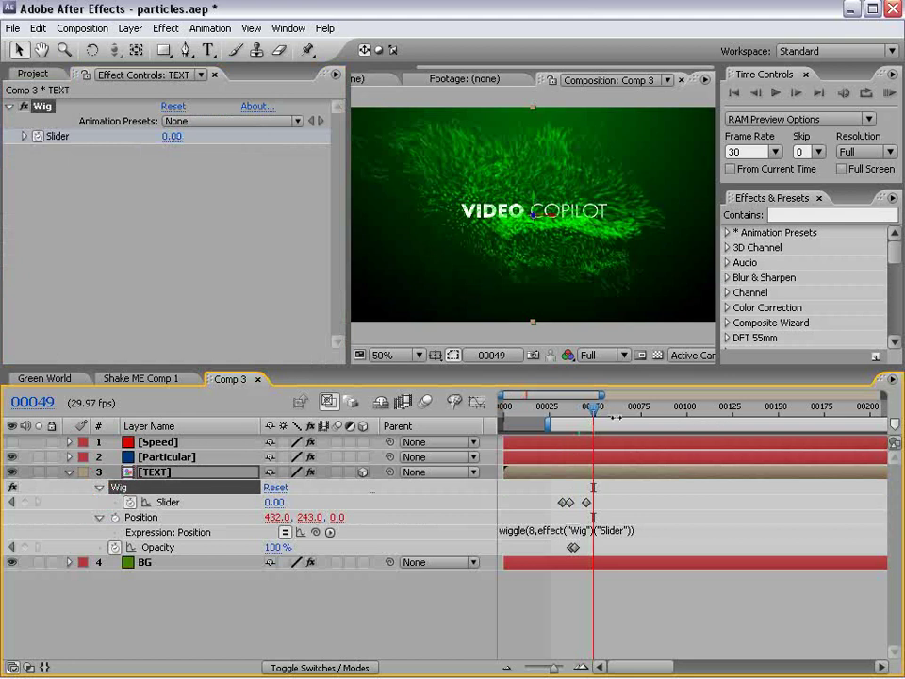
mouse_move(609, 420)
mouse_down()
mouse_move(546, 420)
mouse_move(636, 413)
mouse_up()
click(23, 502)
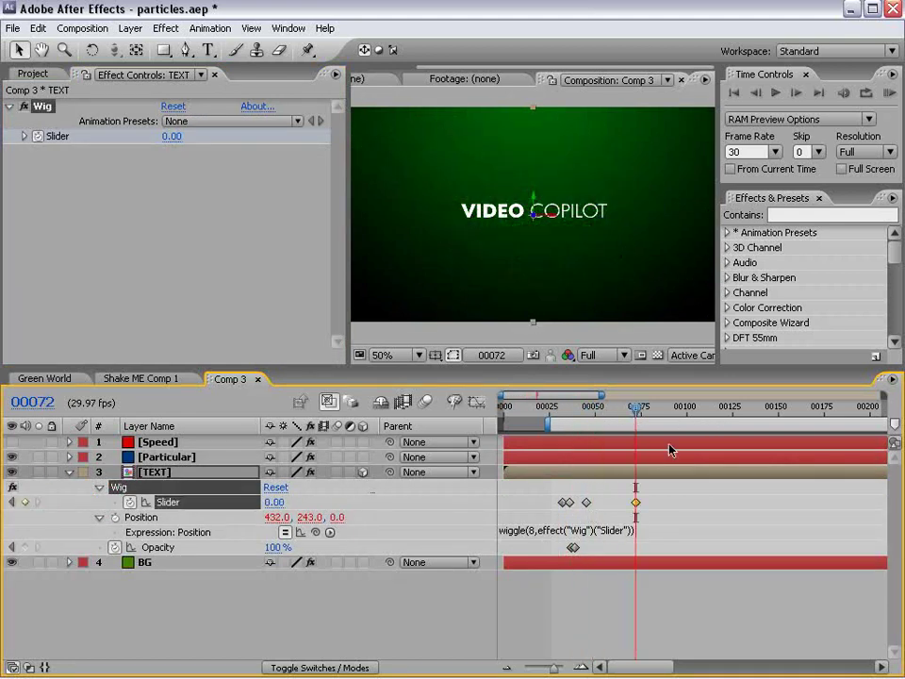
key(Page_Down)
key(Page_Down)
key(Page_Down)
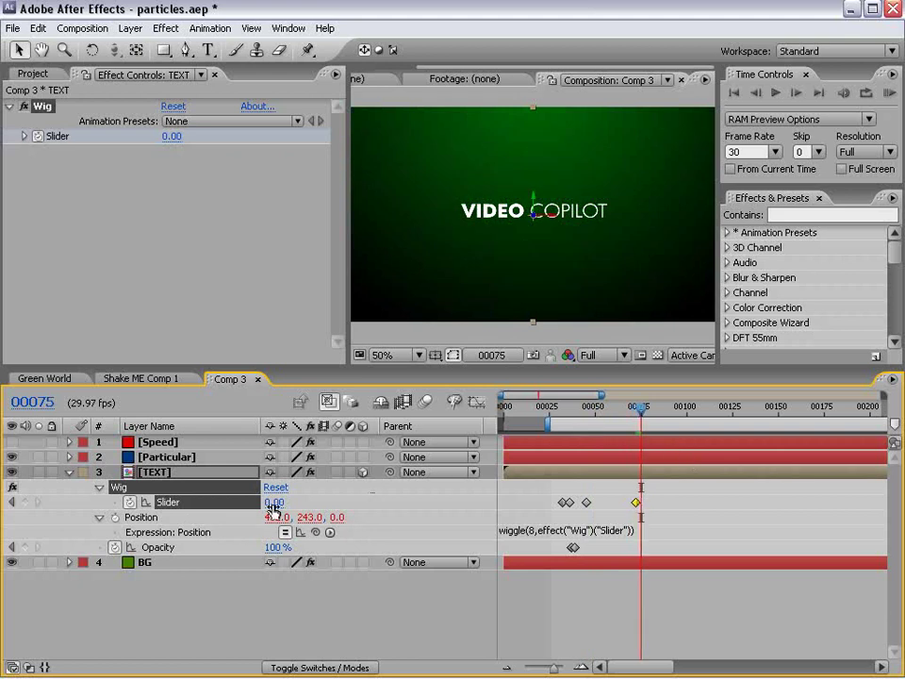
click(273, 503)
text(50)
key(Return)
key(Page_Down)
key(Page_Down)
key(Page_Down)
key(Page_Down)
key(Page_Down)
click(273, 503)
text(0)
key(Return)
- Keyframe TEXT opacity from 100% down to 0% at frame 80
mouse_move(564, 416)
mouse_down()
mouse_move(559, 405)
mouse_move(647, 407)
mouse_up()
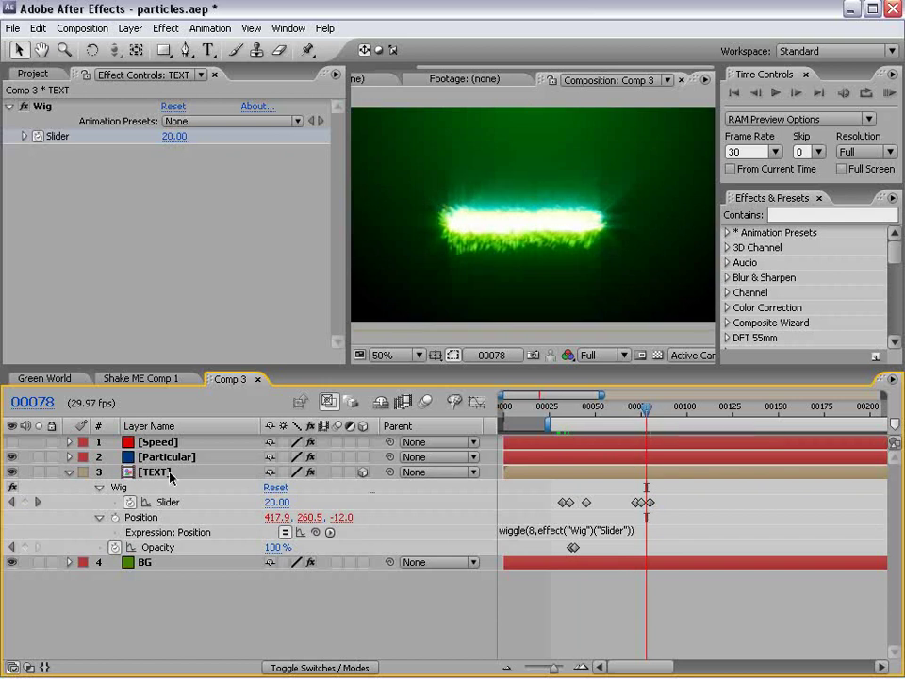
click(24, 547)
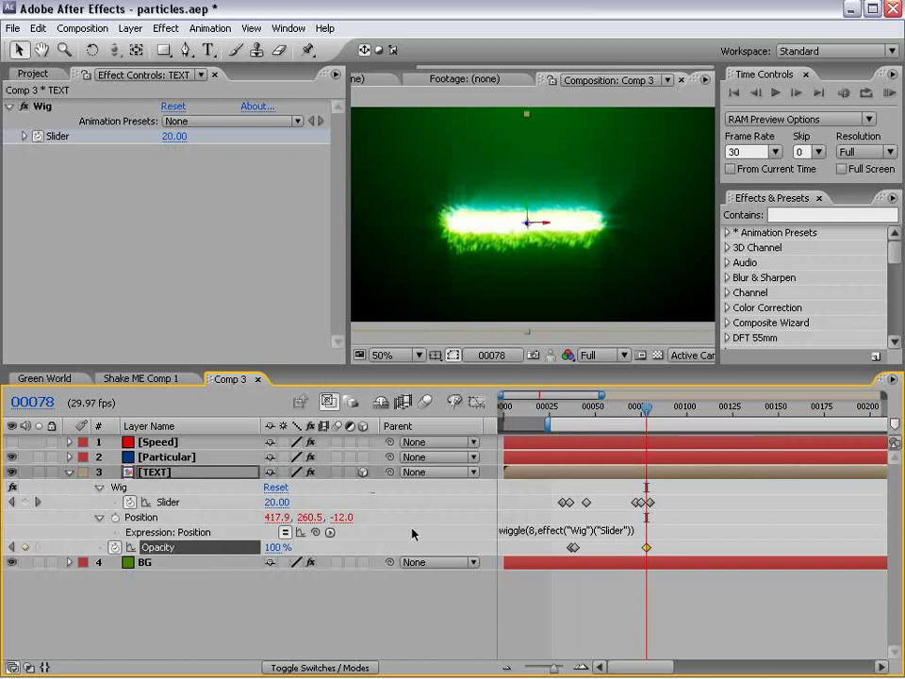
key(Page_Down)
drag(646, 407, 648, 407)
click(278, 547)
text(0)
key(Return)
mouse_move(649, 406)
mouse_down()
mouse_move(637, 412)
mouse_move(668, 406)
mouse_move(660, 406)
mouse_up()
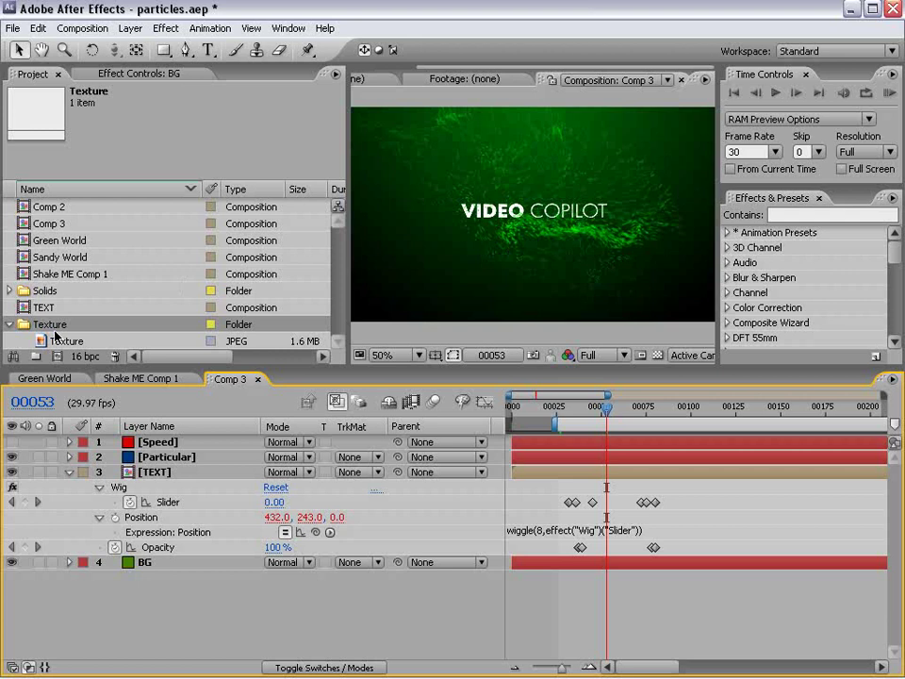
- Add the Texture image to the comp in Overlay mode and scale it down
drag(58, 341, 162, 556)
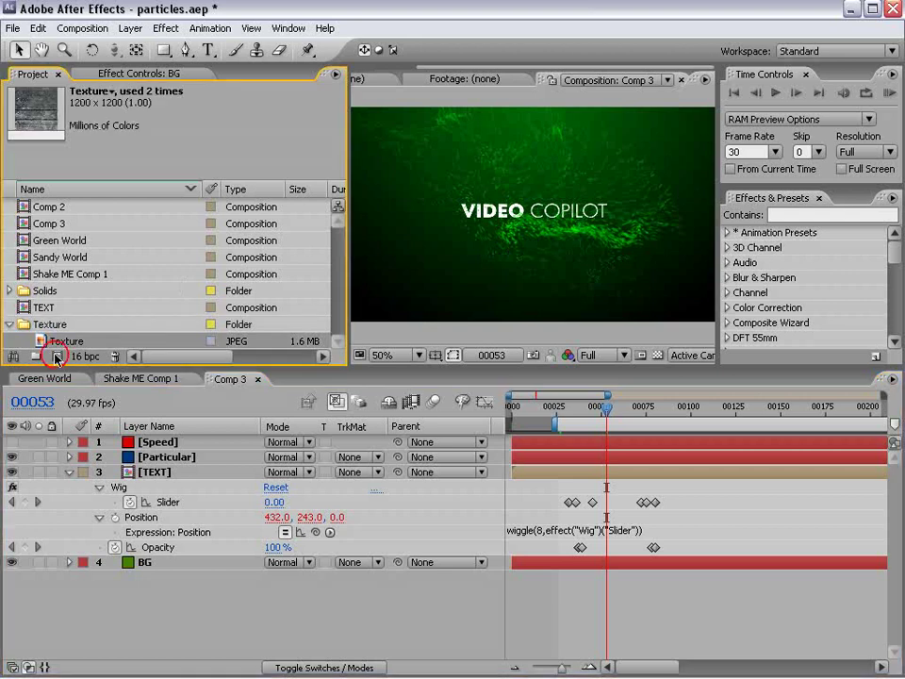
click(306, 566)
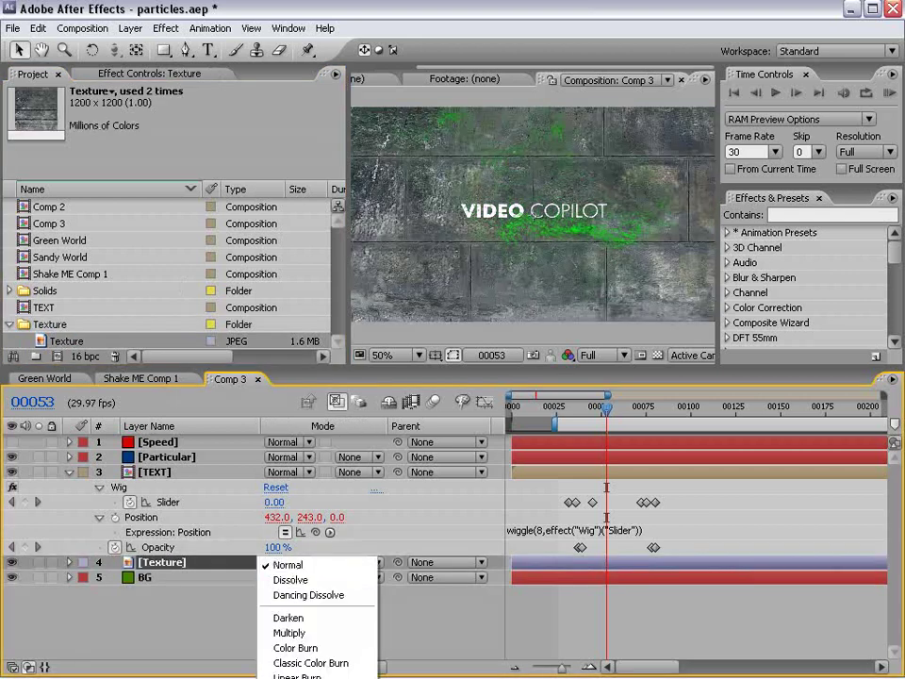
click(297, 675)
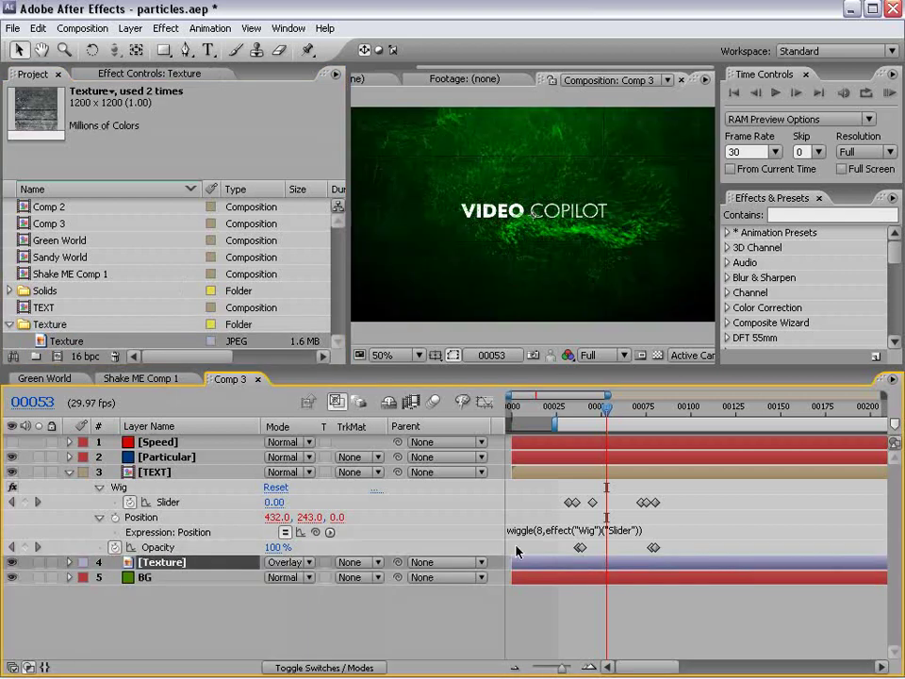
key(comma)
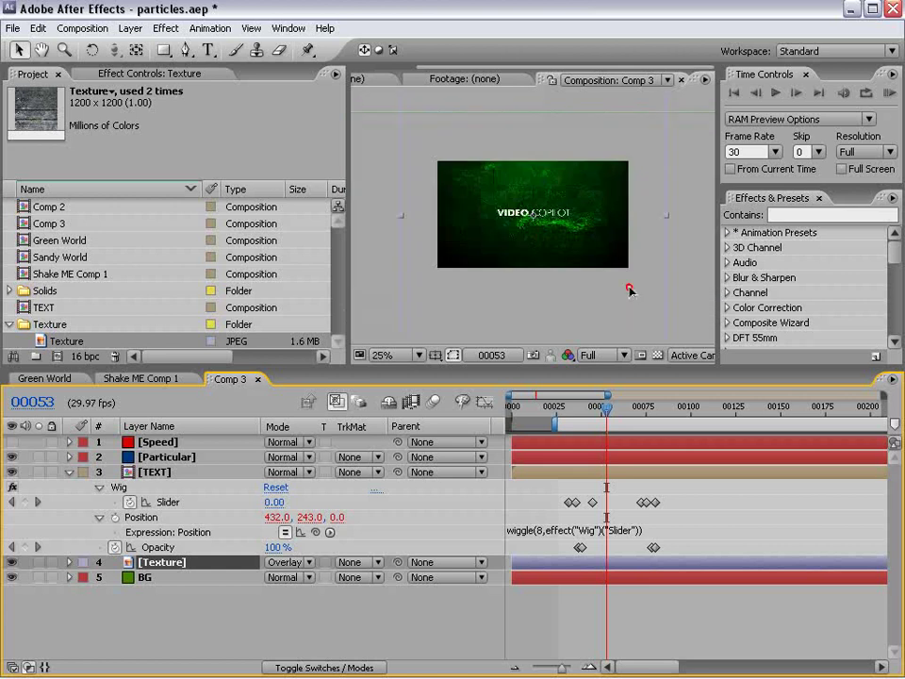
click(630, 295)
drag(657, 123, 634, 142)
- Preview the result maximised at full size, then restore the layout and select TEXT
key(period)
key(grave)
key(period)
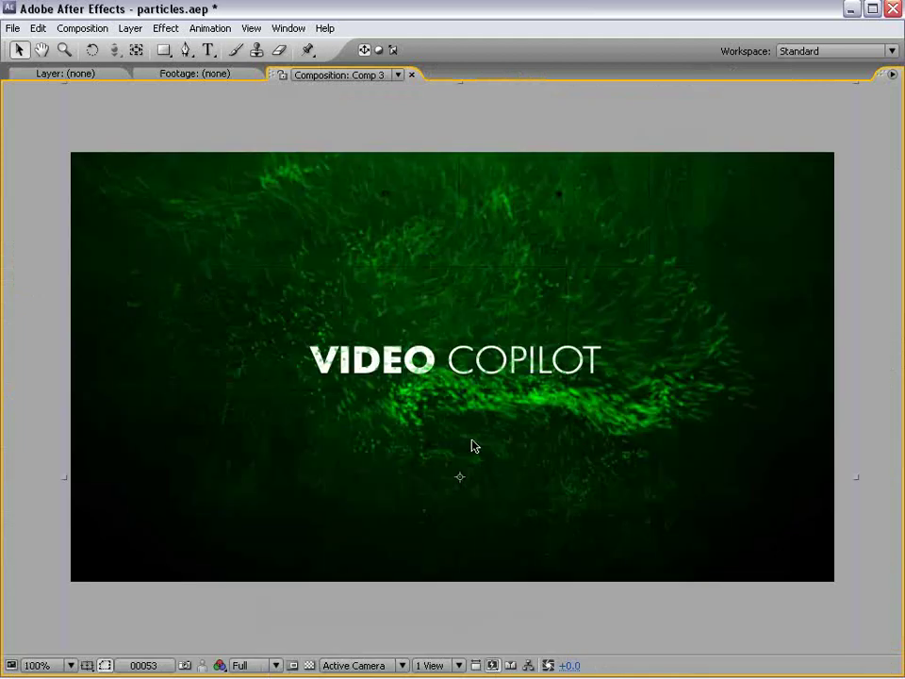
key(comma)
key(grave)
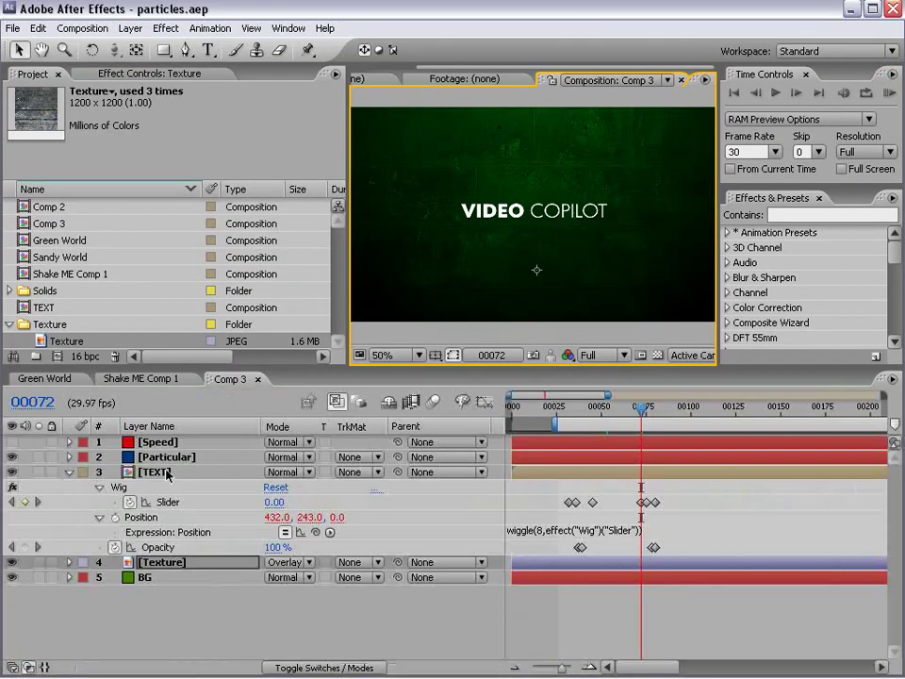
click(153, 474)
- Add a radial Ramp effect to the text with a white start colour
click(166, 28)
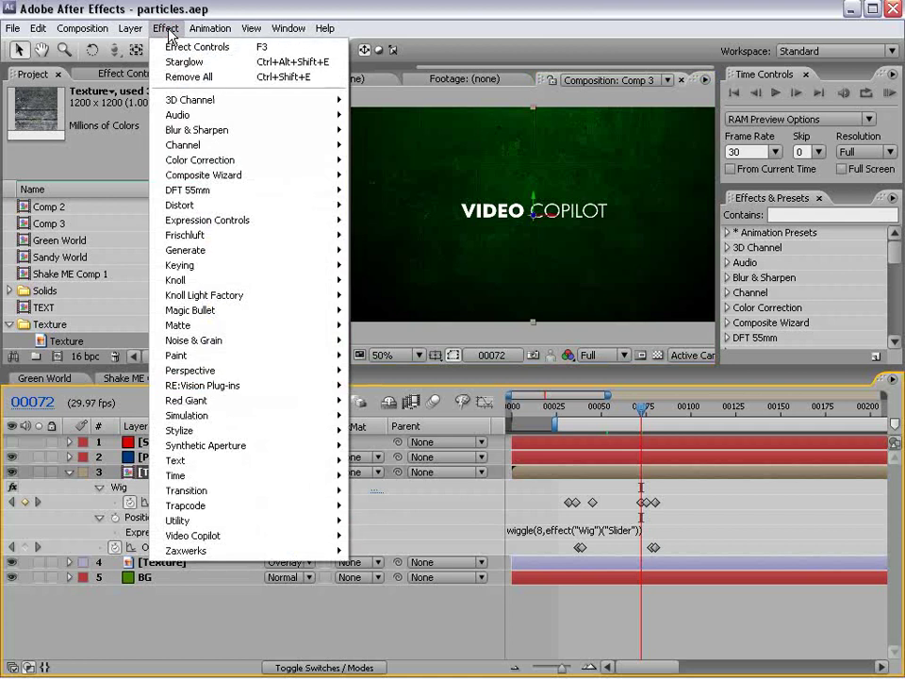
mouse_move(185, 249)
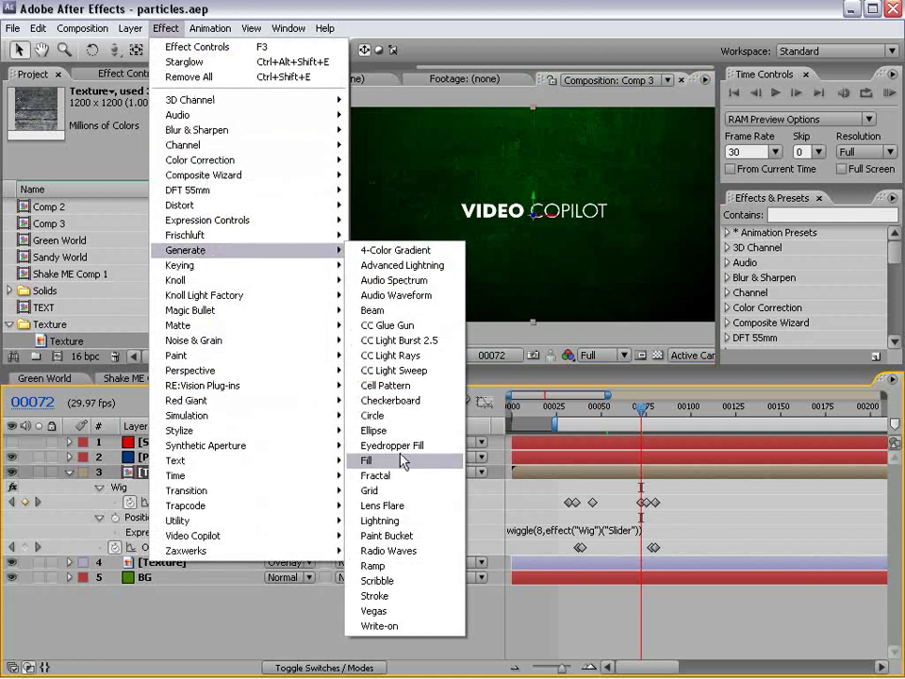
click(369, 567)
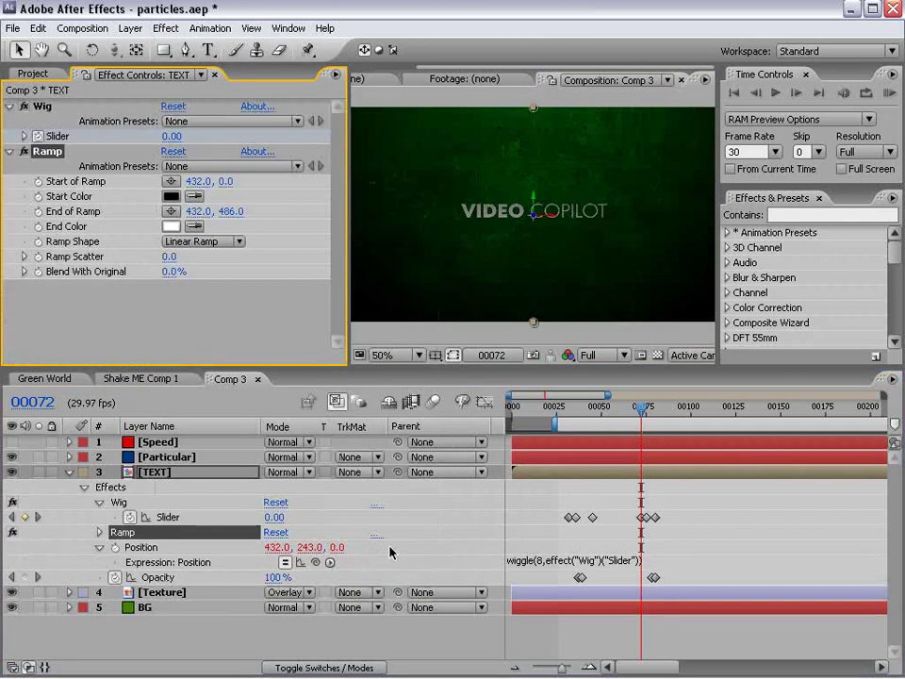
click(201, 242)
click(174, 197)
mouse_move(309, 355)
mouse_down()
mouse_move(283, 363)
mouse_move(240, 313)
mouse_up()
click(629, 313)
- Set the ramp end colour to a dark green
click(179, 229)
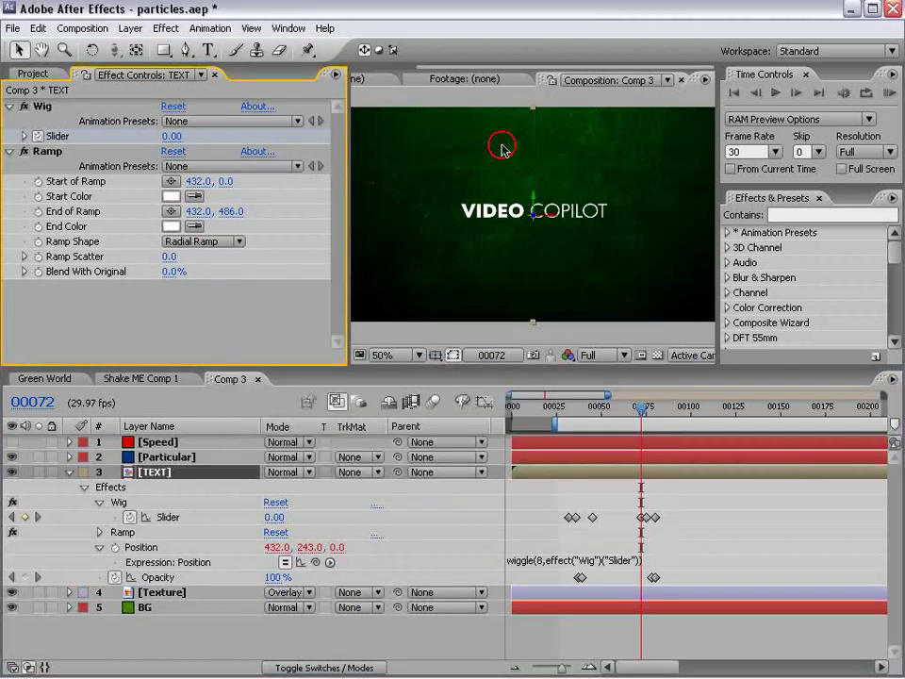
click(171, 226)
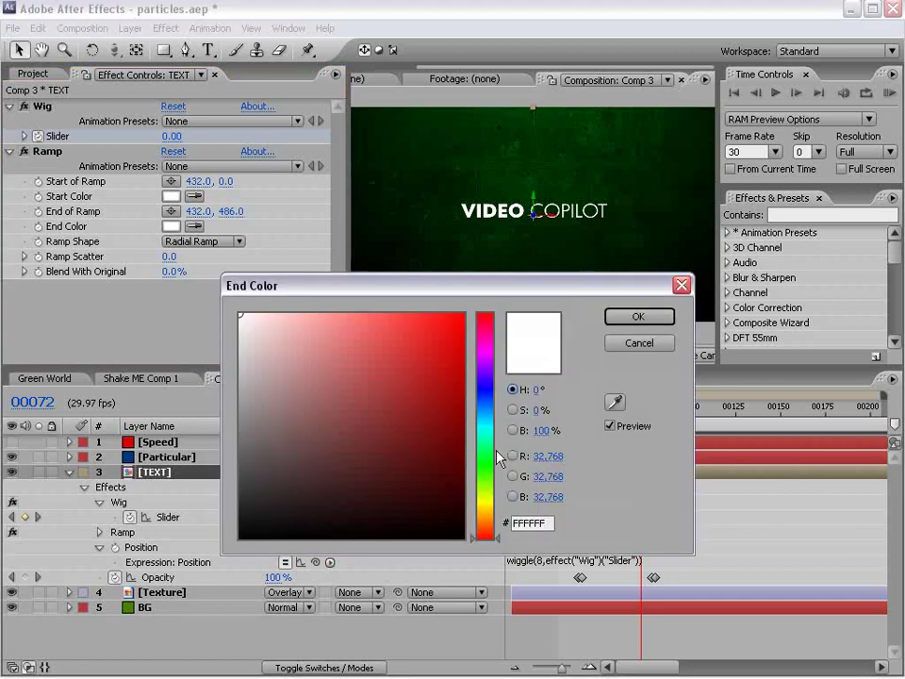
drag(491, 456, 488, 477)
click(448, 404)
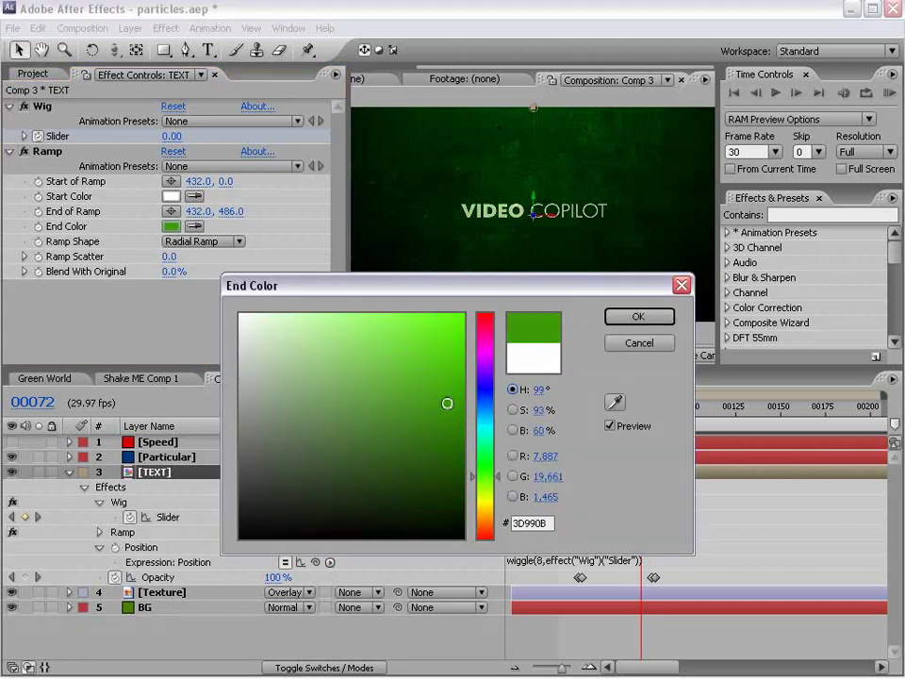
click(639, 317)
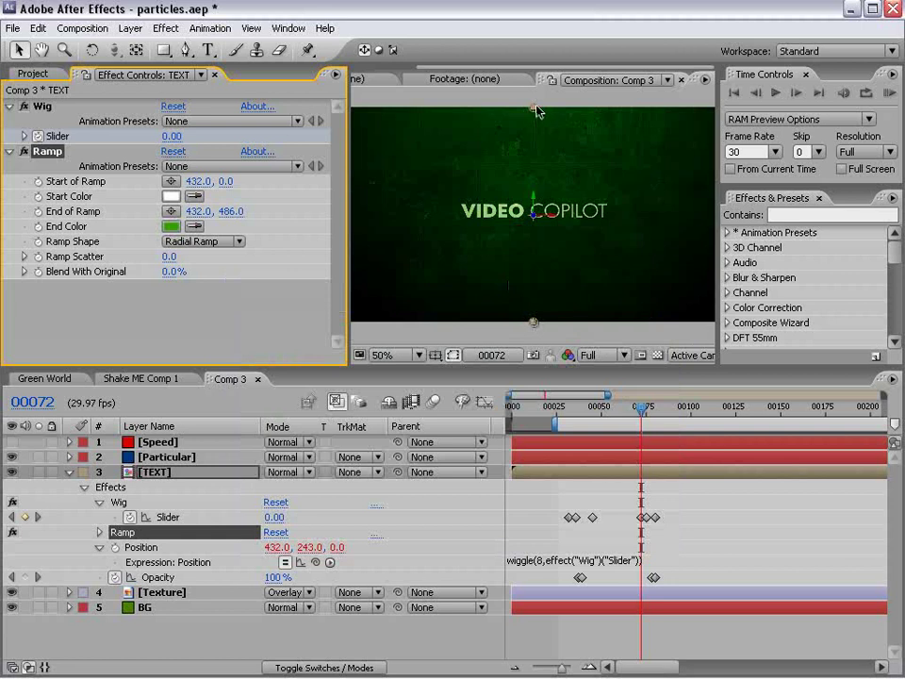
- Move the ramp start to the text centre and push the end point lower
drag(534, 112, 535, 193)
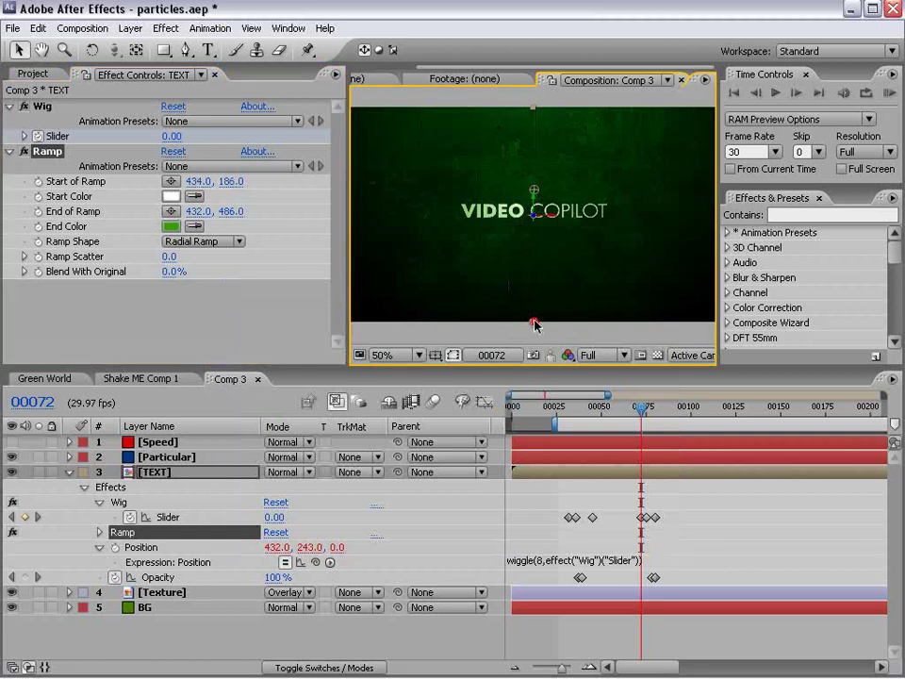
drag(534, 325, 534, 352)
scroll(531, 244, up, 2)
scroll(532, 245, down, 2)
- Add a Drop Shadow to the text with softness 10
click(165, 28)
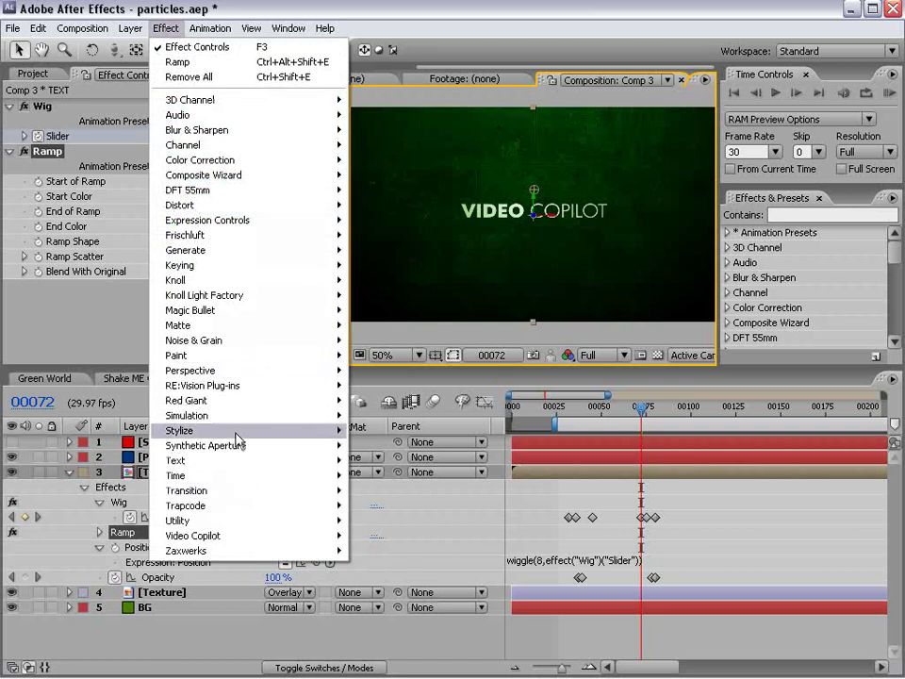
mouse_move(190, 369)
click(388, 475)
scroll(547, 306, up, 2)
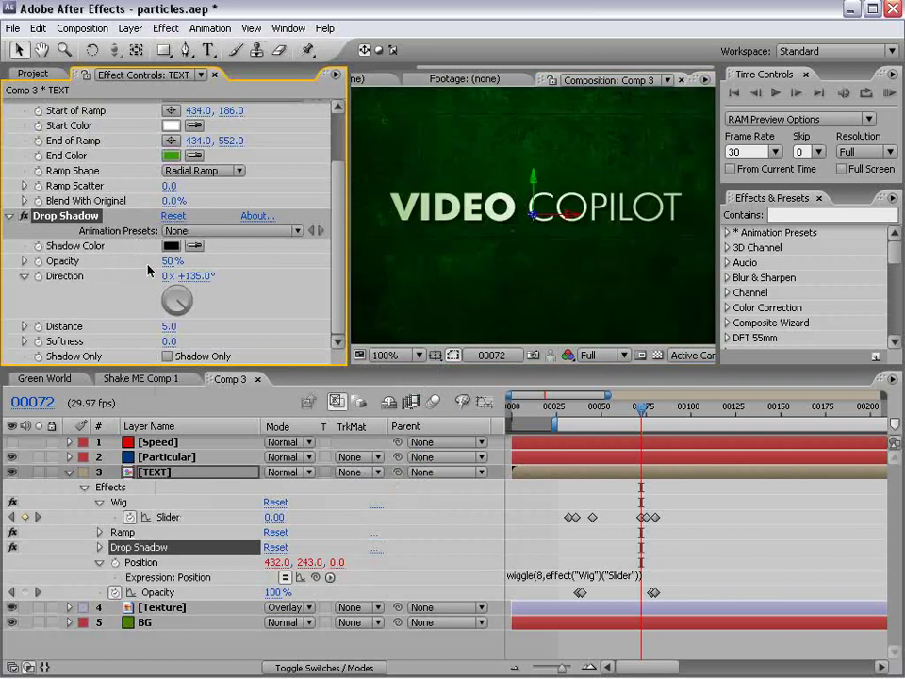
click(175, 342)
text(10)
key(Return)
- Duplicate the drop shadow and check the result in an enlarged composition view
key(ctrl+d)
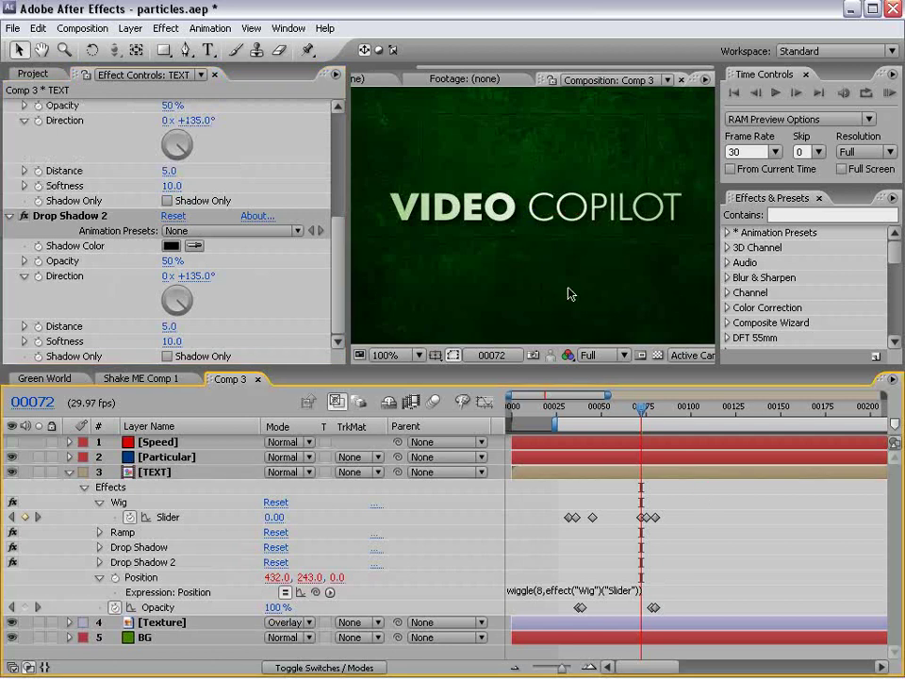
key(grave)
key(comma)
key(grave)
- Jump ahead to the particle burst and inspect it at full size
click(662, 411)
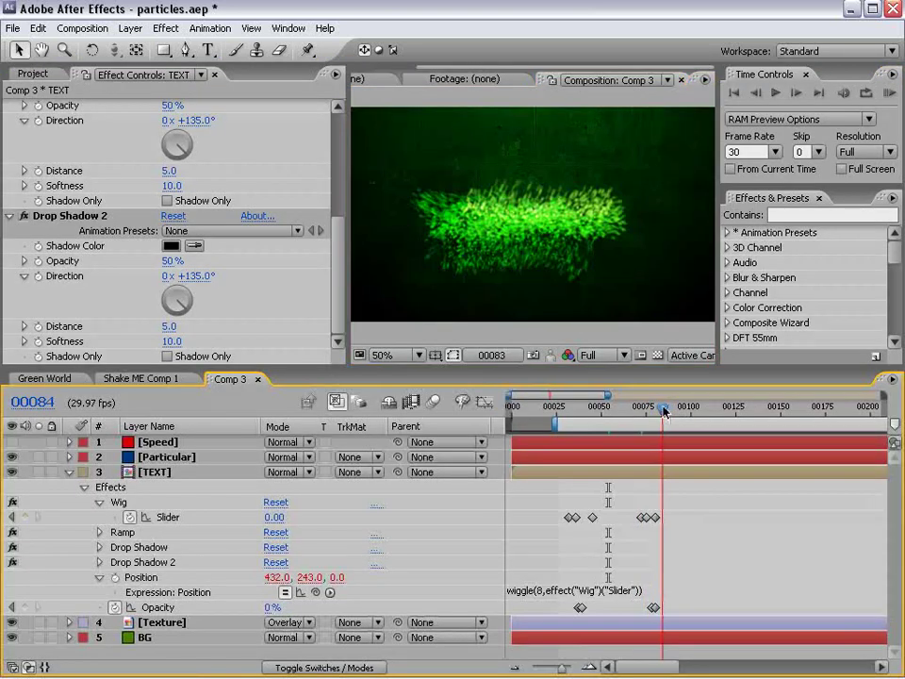
key(grave)
key(period)
key(grave)
key(comma)
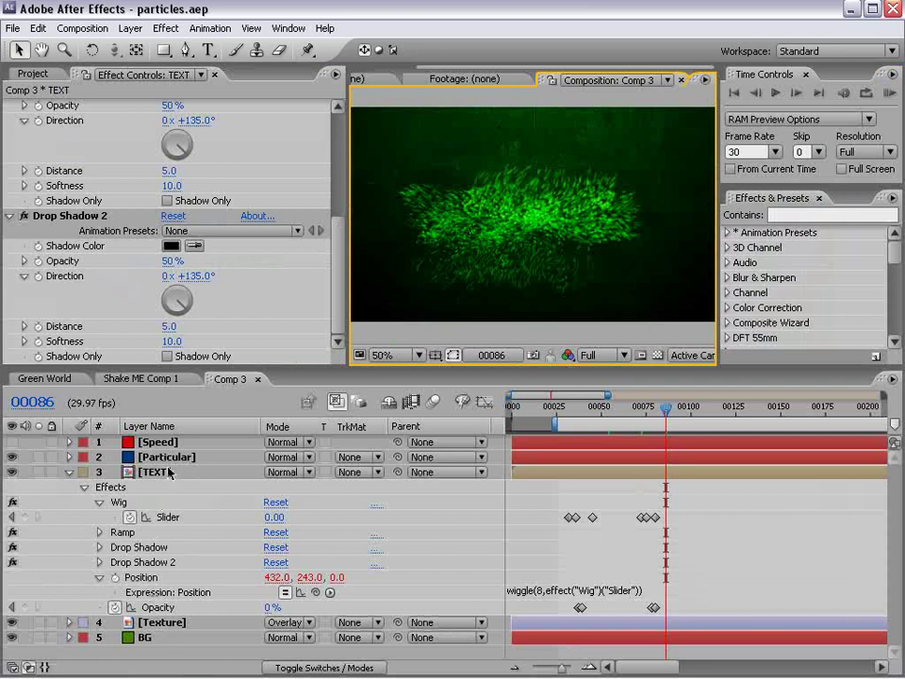
- Set the Particular particle size to 3
click(160, 456)
drag(334, 111, 341, 192)
click(167, 267)
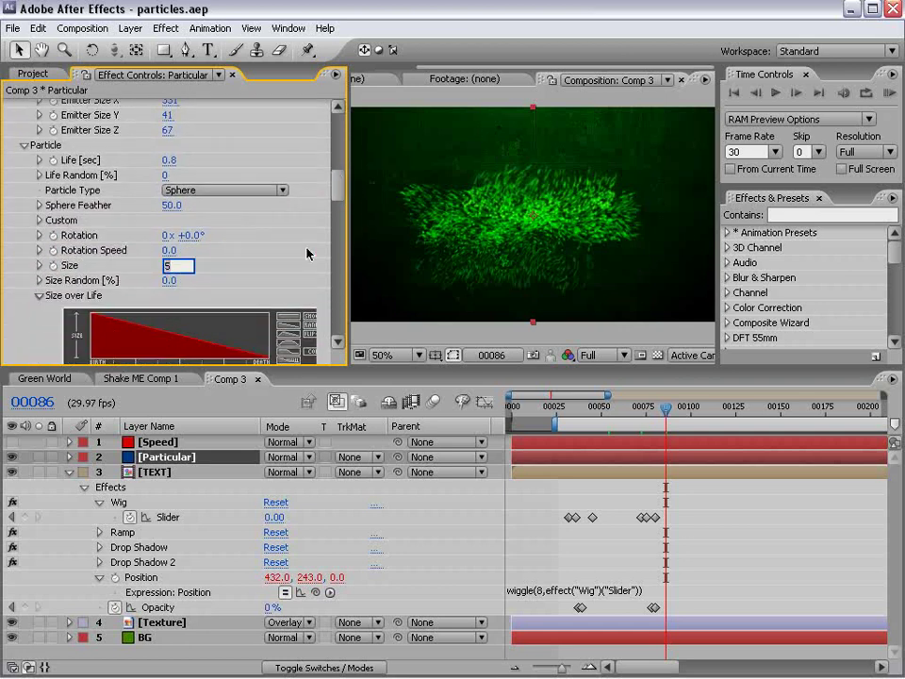
text(3)
key(Return)
scroll(535, 285, up, 2)
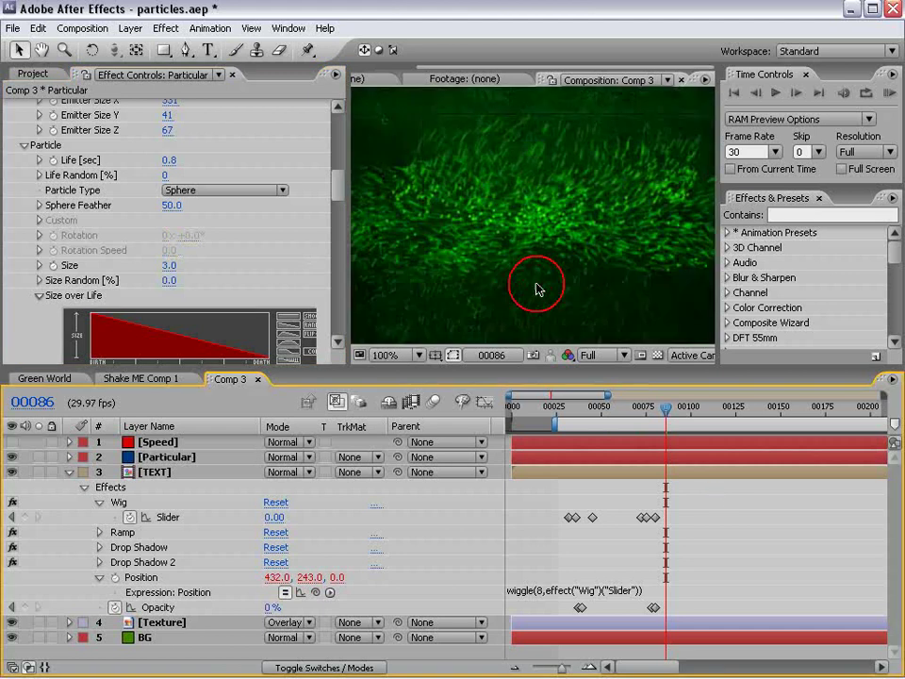
key(grave)
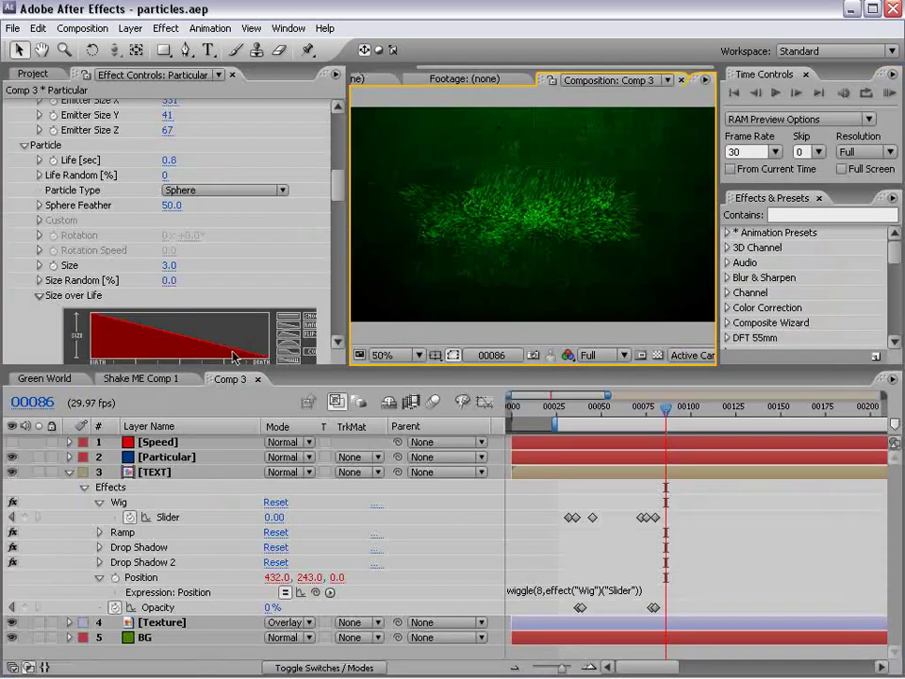
- Reveal the Particles/sec expression and the Speed layer's slider expression
click(201, 456)
key(e)
key(e)
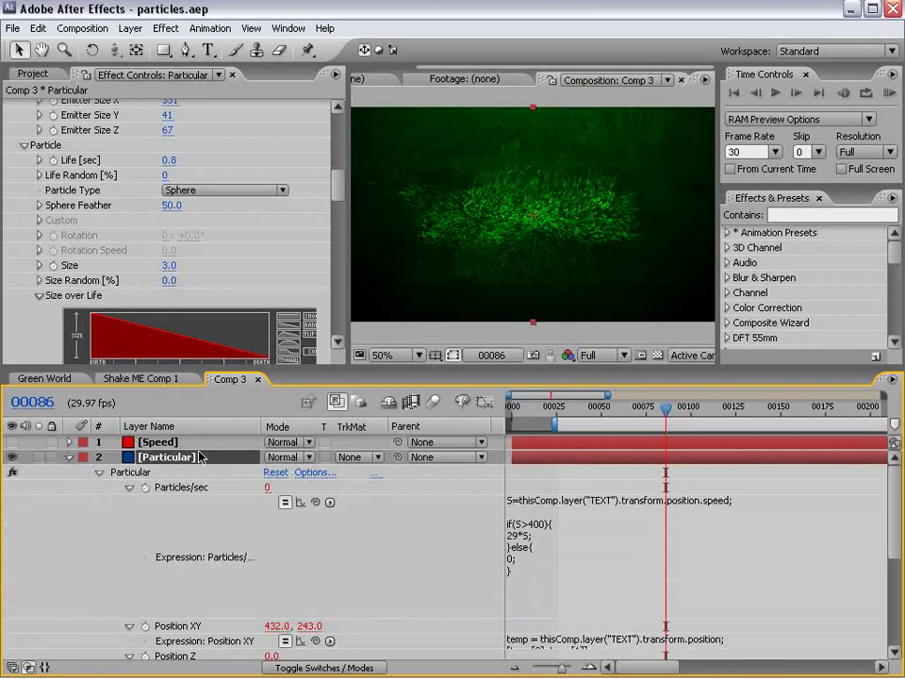
click(562, 554)
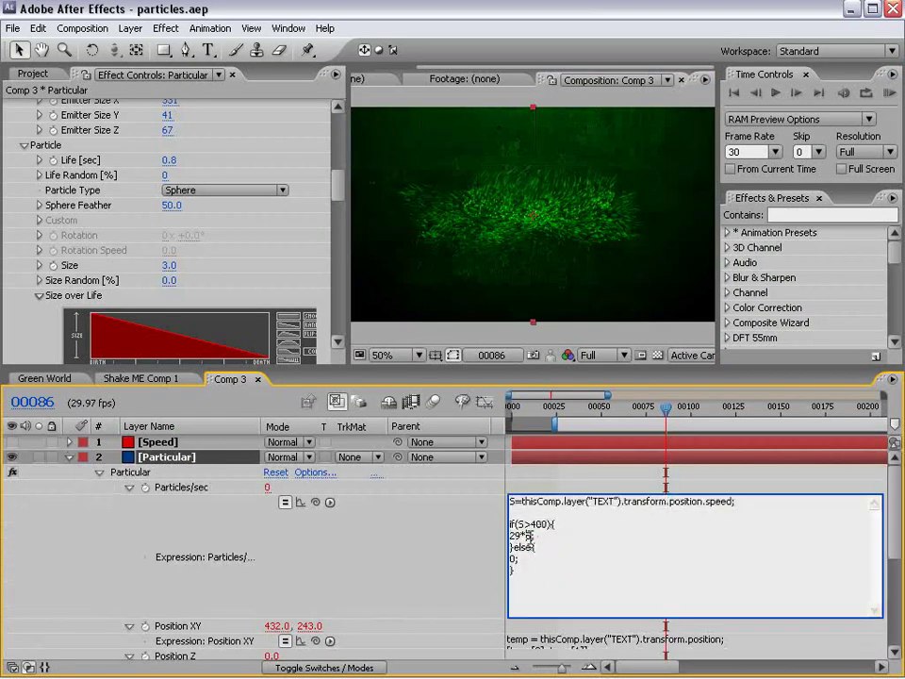
click(151, 445)
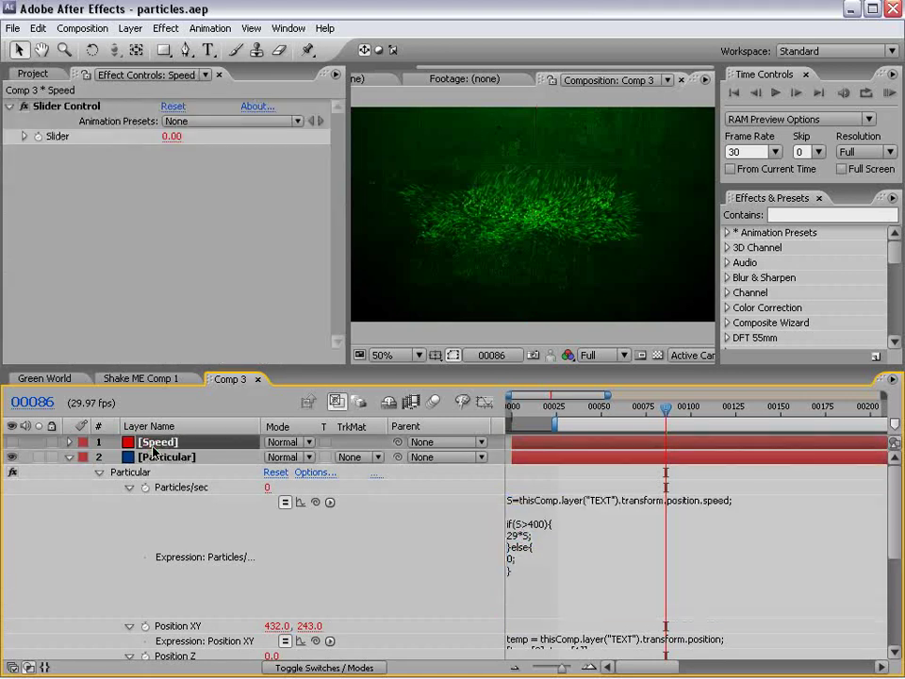
key(e)
key(e)
drag(612, 408, 586, 422)
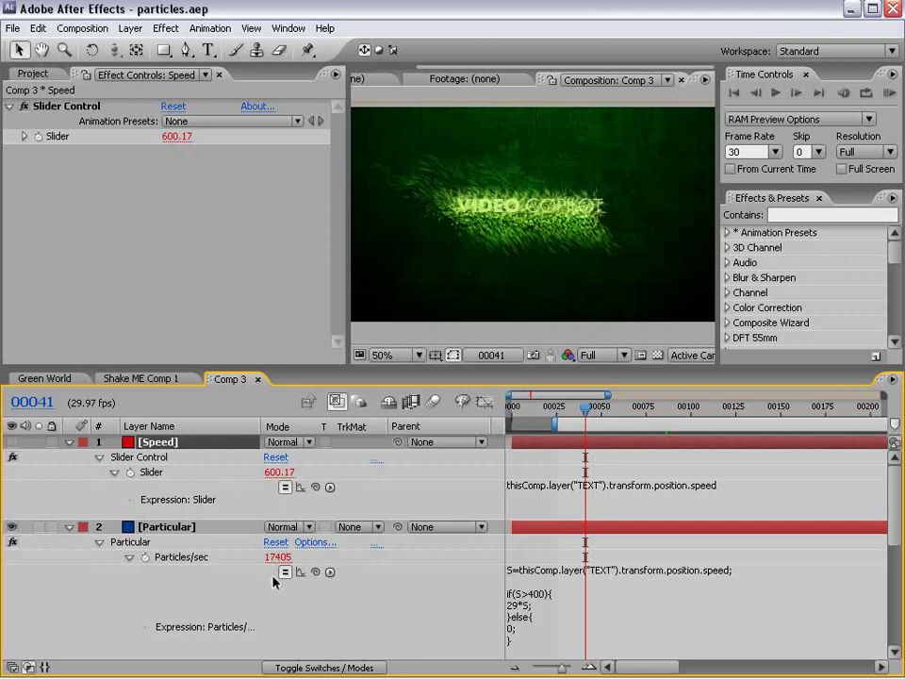
- Change the Particles/sec multiplier from 29 to 35, then scrub and RAM preview
double_click(516, 605)
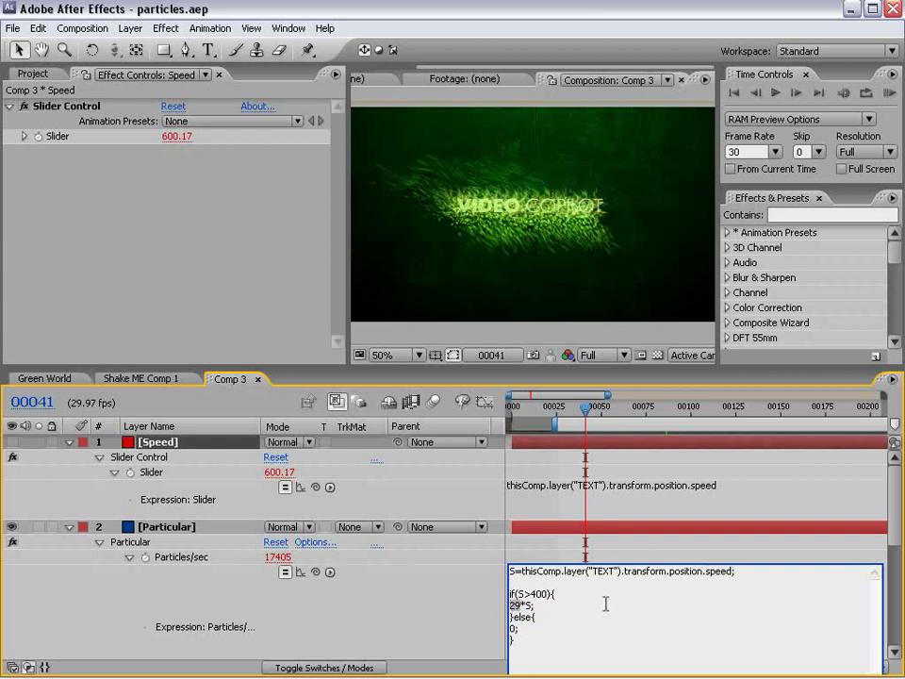
text(35)
click(561, 553)
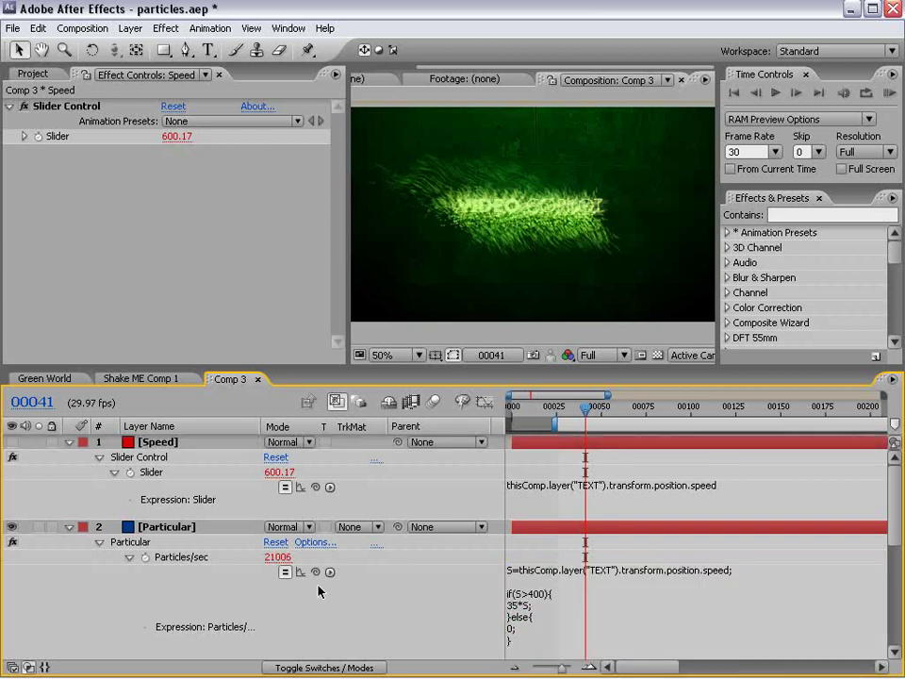
click(596, 412)
mouse_move(596, 411)
mouse_down()
mouse_move(656, 416)
mouse_move(672, 429)
mouse_move(639, 427)
mouse_move(663, 429)
mouse_move(663, 421)
mouse_up()
key(KP_0)
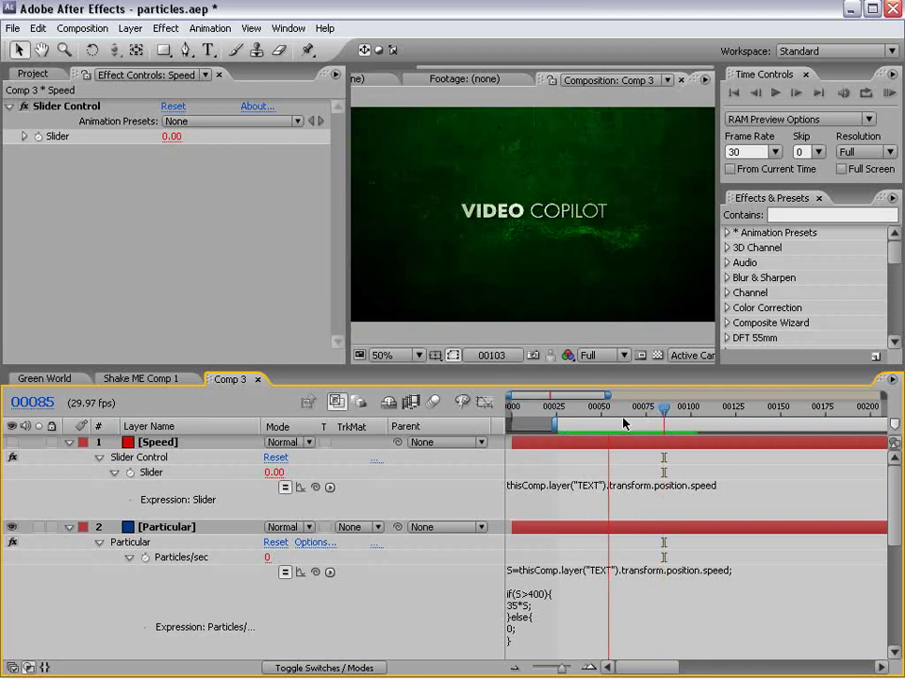
click(563, 408)
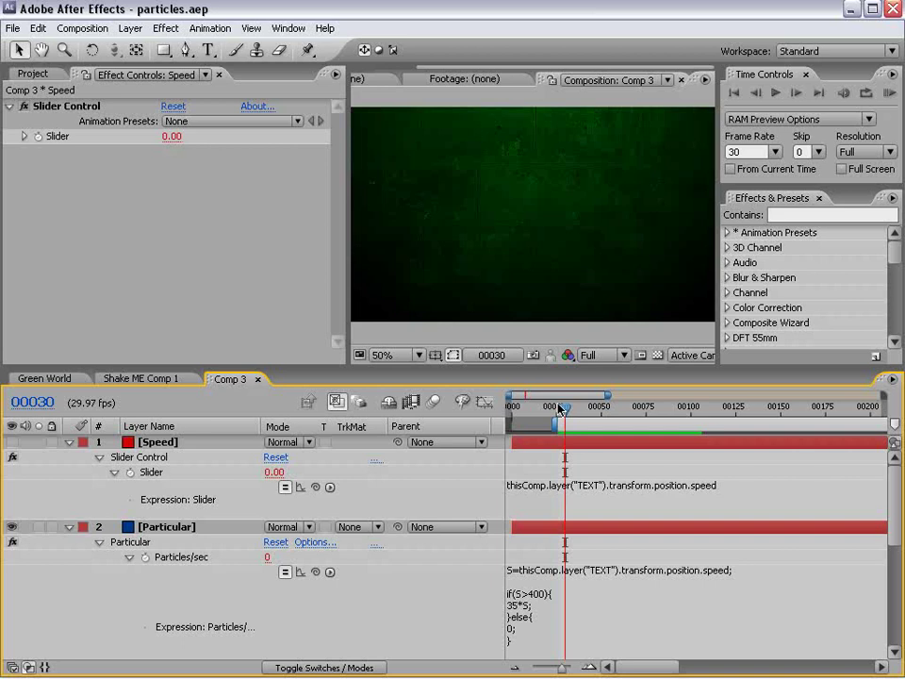
mouse_move(563, 407)
mouse_down()
mouse_move(573, 420)
mouse_move(601, 413)
mouse_move(577, 420)
mouse_up()
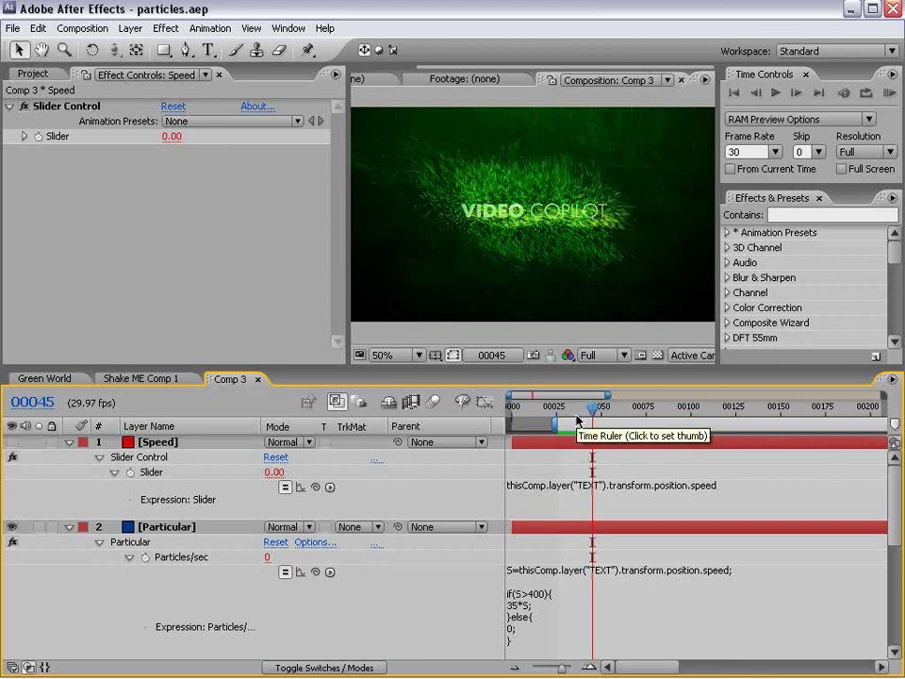
click(67, 441)
- Show the TEXT layer's rotation and tilt the title about its Z axis
click(69, 459)
click(164, 470)
key(r)
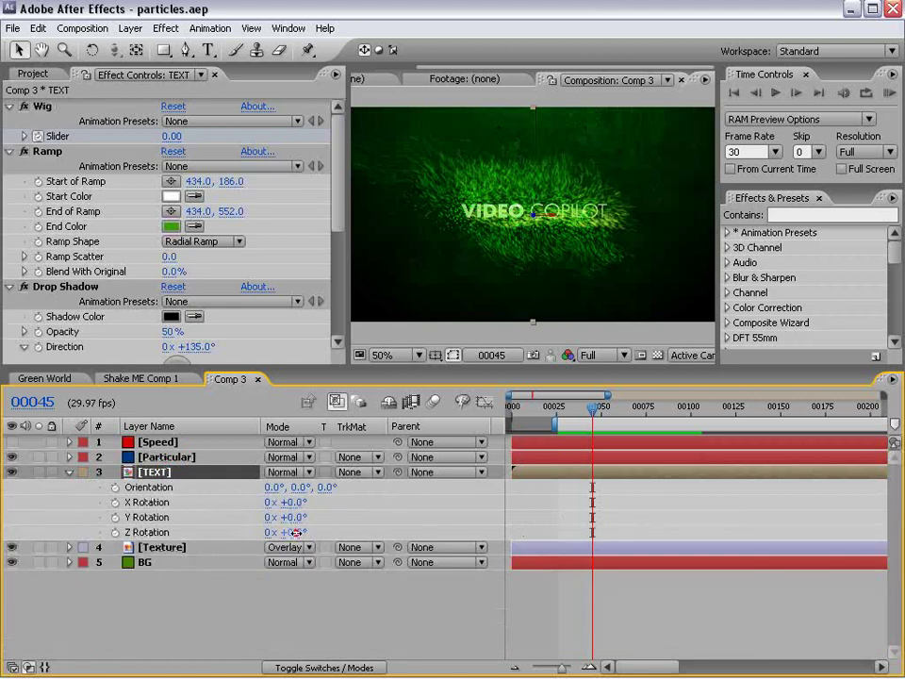
drag(290, 532, 282, 532)
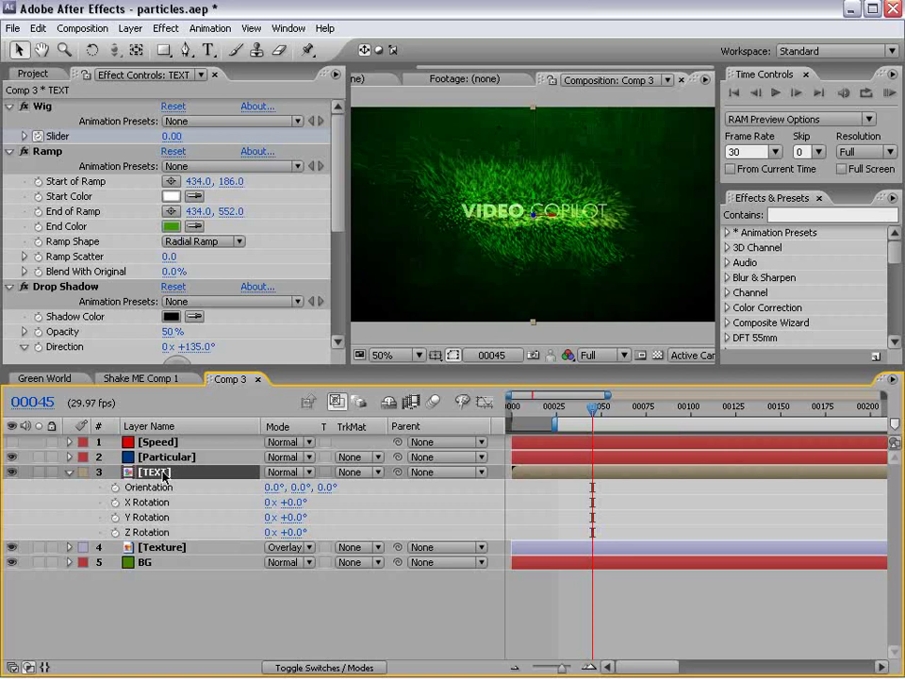
- Copy the wiggle expression from the TEXT layer's Position
key(u)
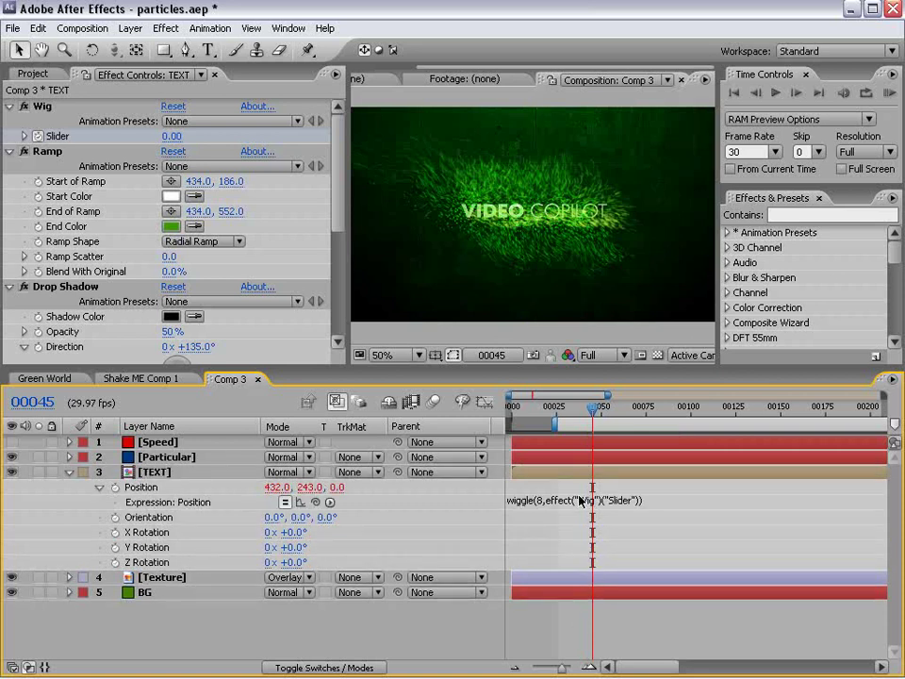
click(532, 499)
right_click(530, 502)
click(554, 548)
- Paste wiggle(8,effect("Wig")("Slider")) into Z Rotation, scrub to check, and solo TEXT
alt+click(115, 562)
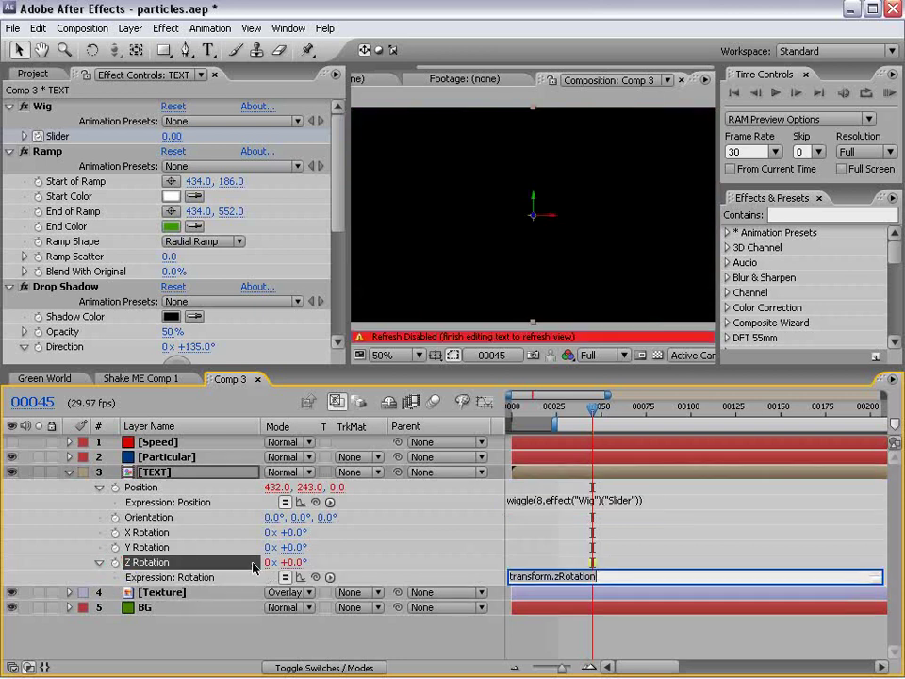
right_click(542, 577)
click(552, 636)
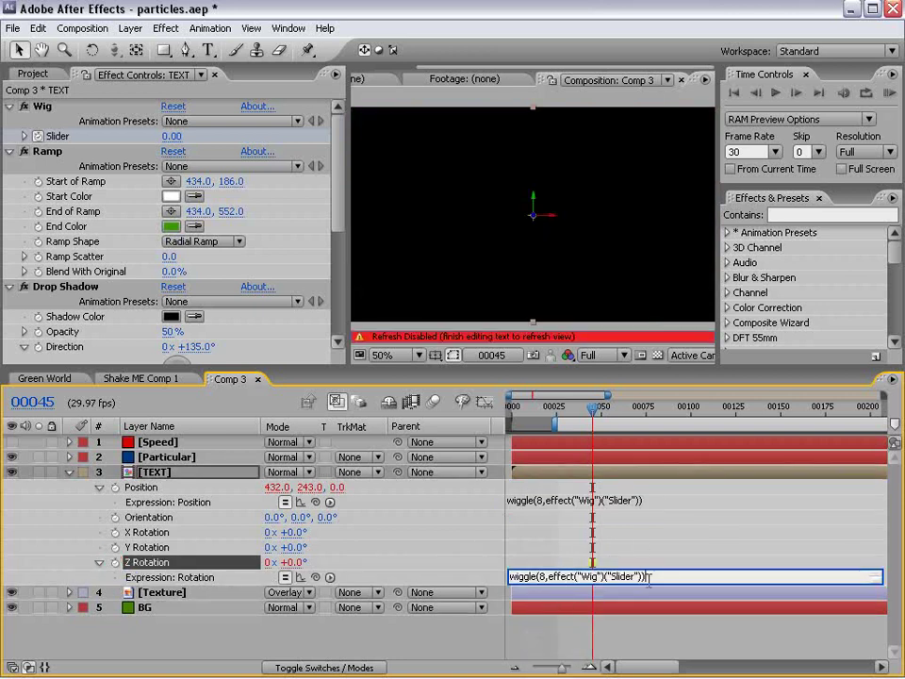
drag(594, 407, 608, 409)
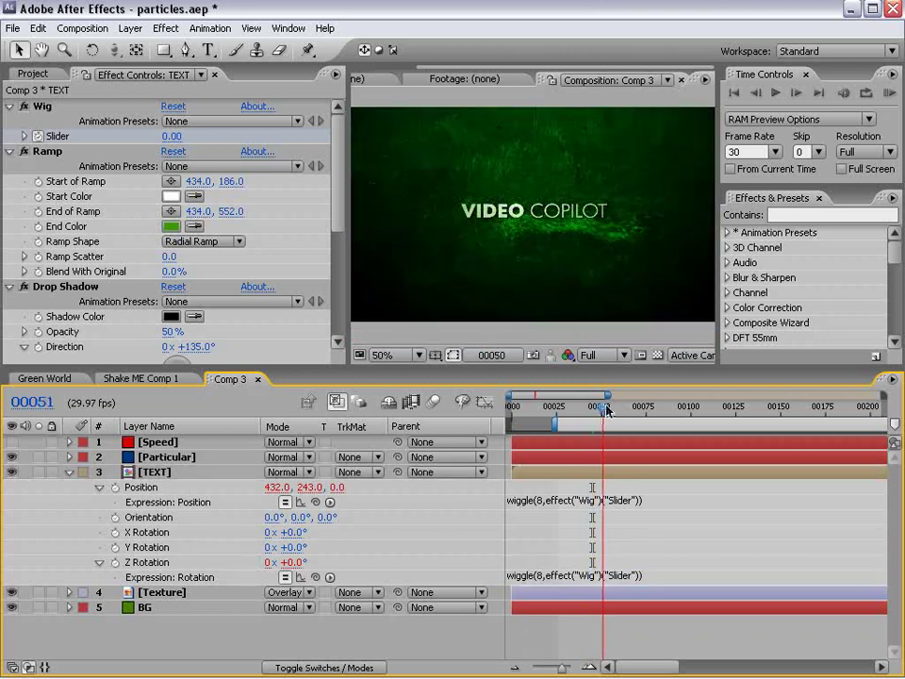
mouse_move(608, 409)
mouse_down()
mouse_move(565, 407)
mouse_move(586, 407)
mouse_up()
click(39, 472)
- Scrub around frame 42 and bring up the Particular effect settings
click(39, 473)
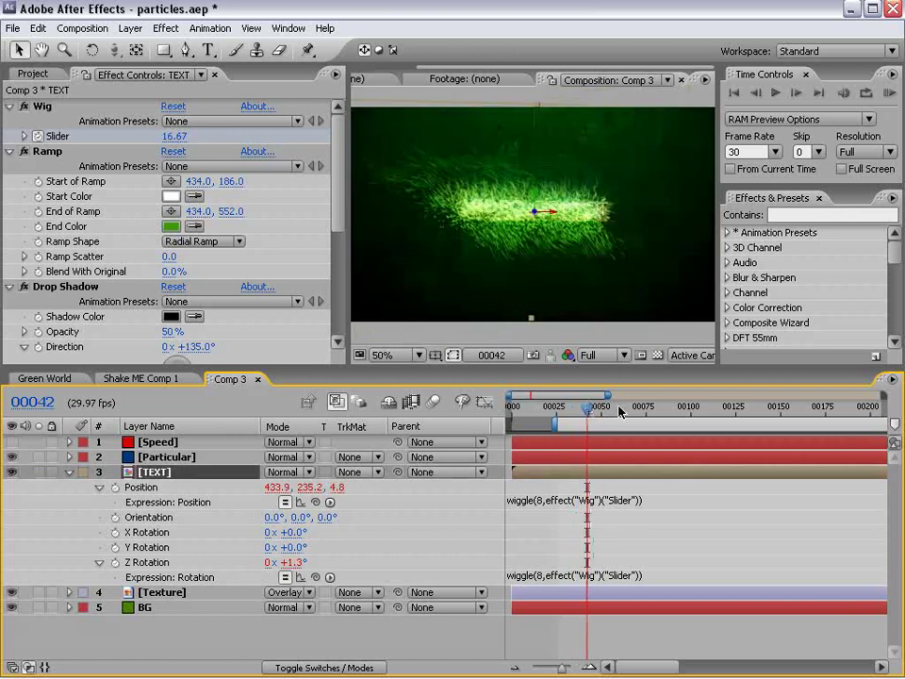
mouse_move(587, 407)
mouse_down()
mouse_move(563, 407)
mouse_move(582, 409)
mouse_up()
key(ctrl+Up)
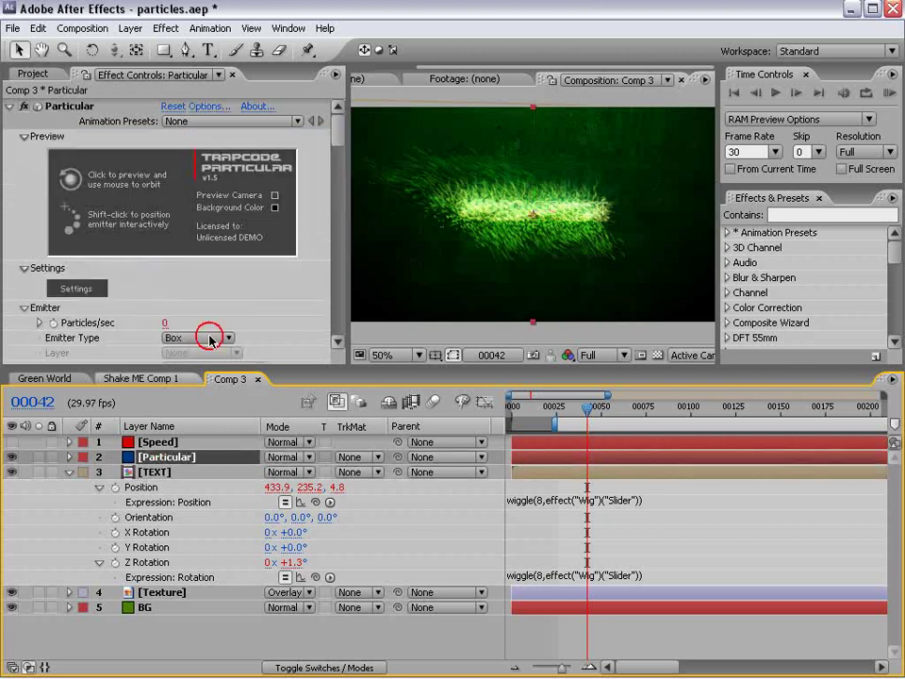
click(339, 137)
drag(338, 138, 337, 172)
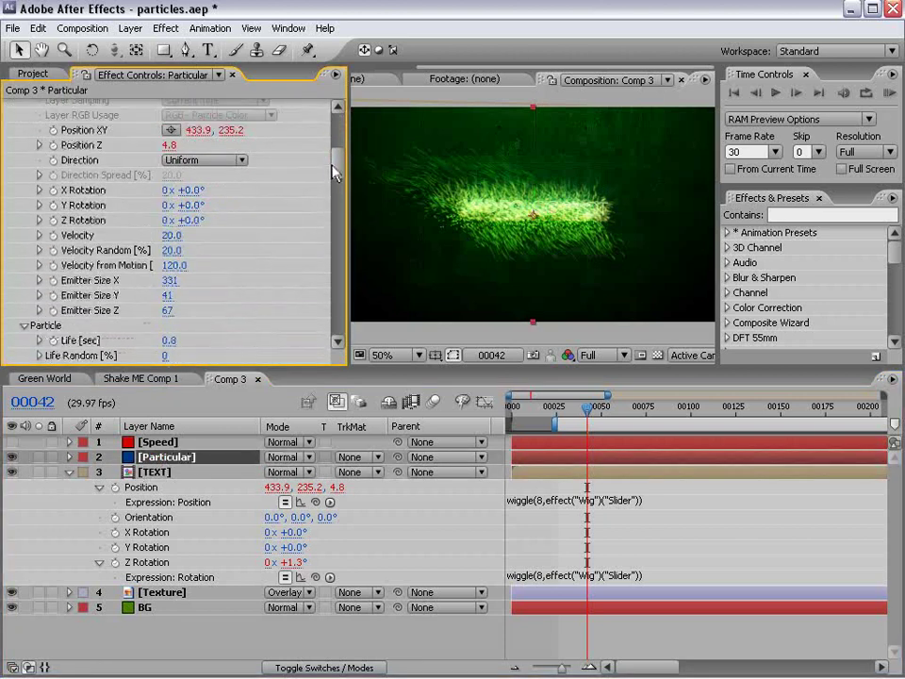
- Pick-whip Particular's emitter Z Rotation to the TEXT layer's Z Rotation and check alignment
alt+click(54, 220)
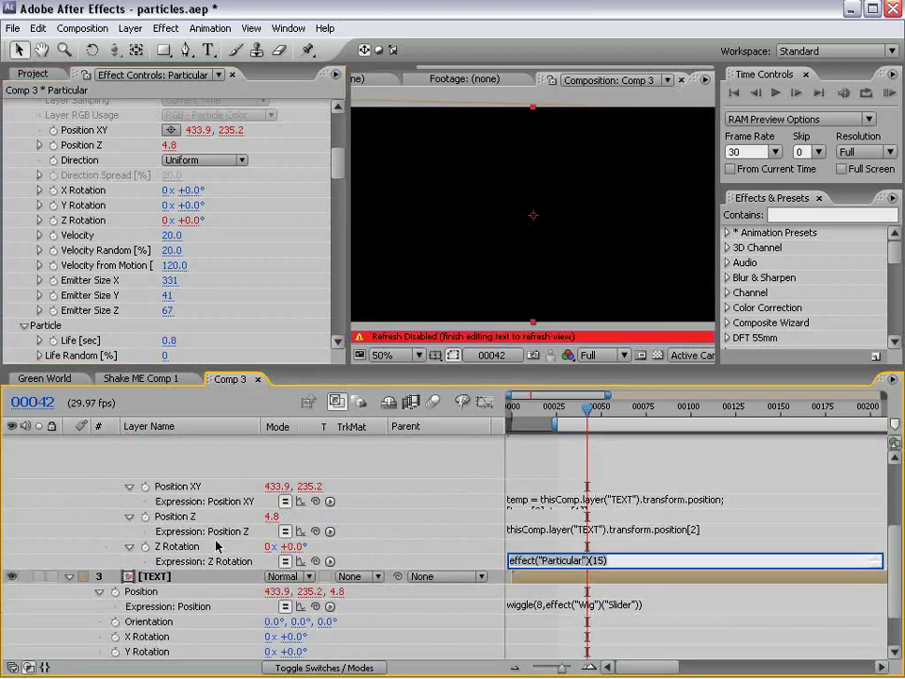
drag(316, 561, 160, 611)
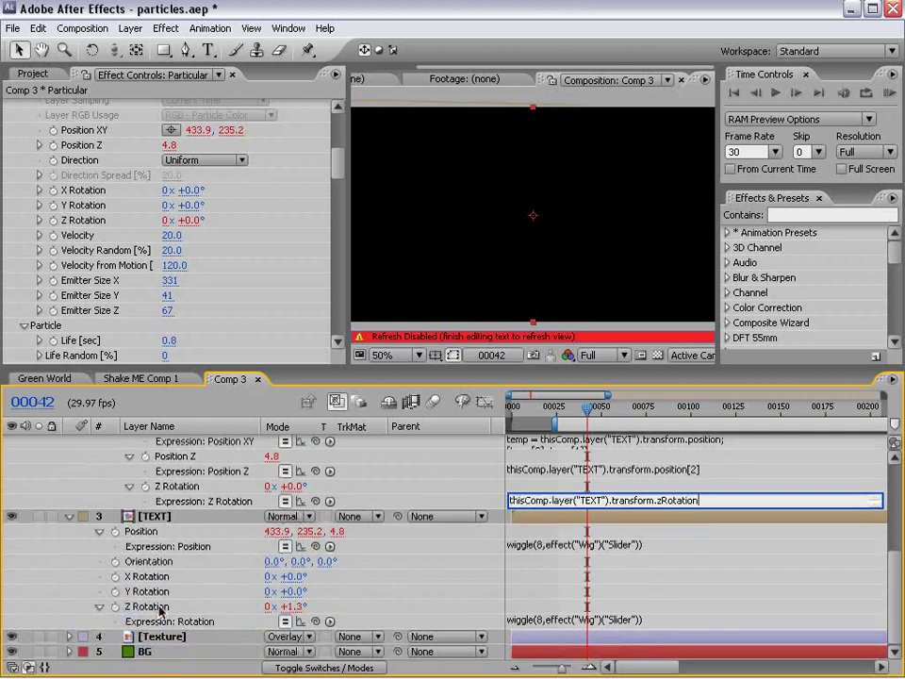
click(561, 583)
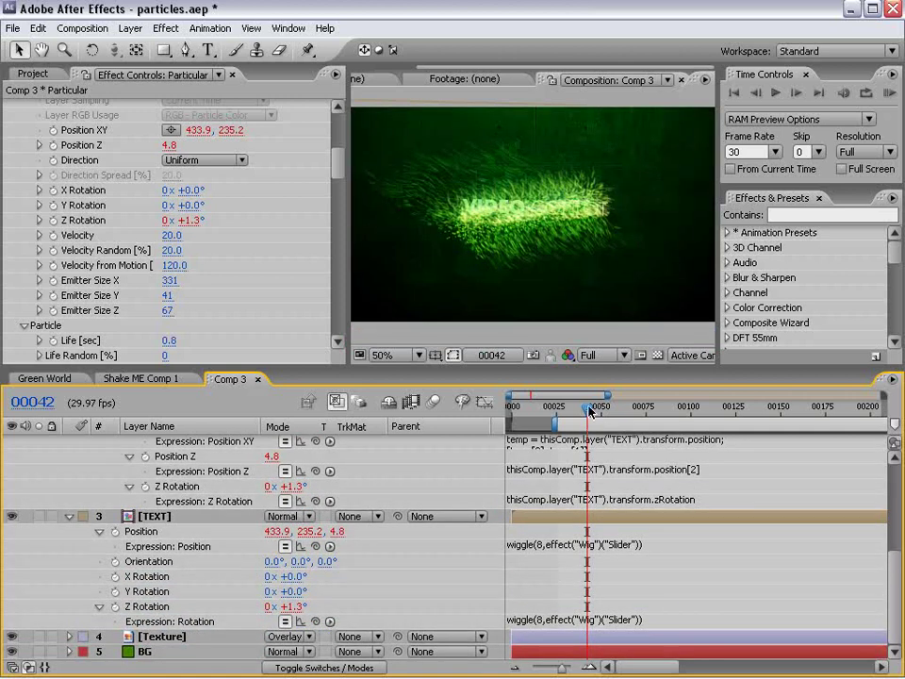
drag(589, 409, 575, 409)
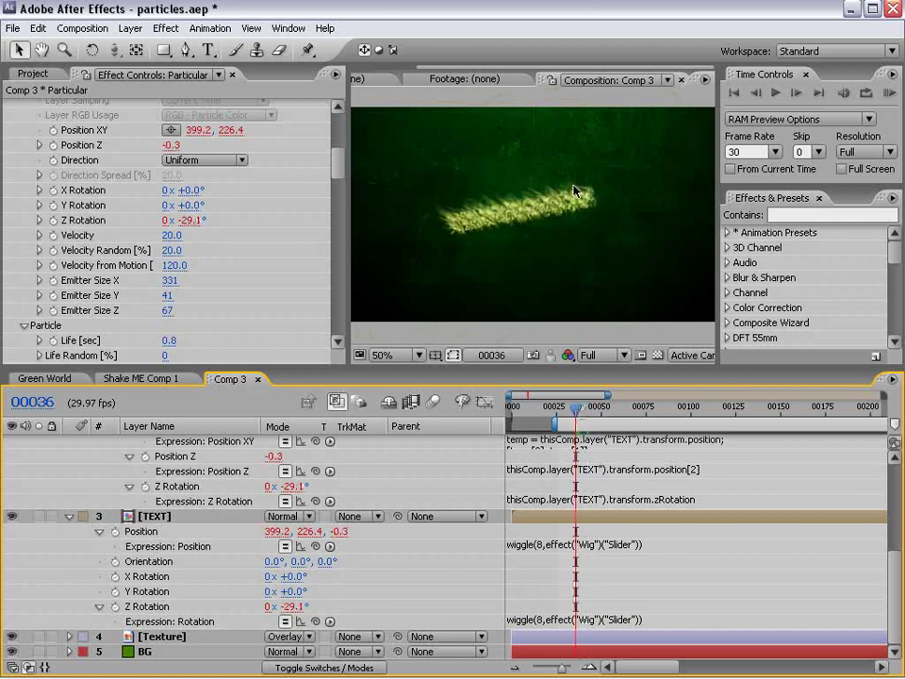
click(394, 368)
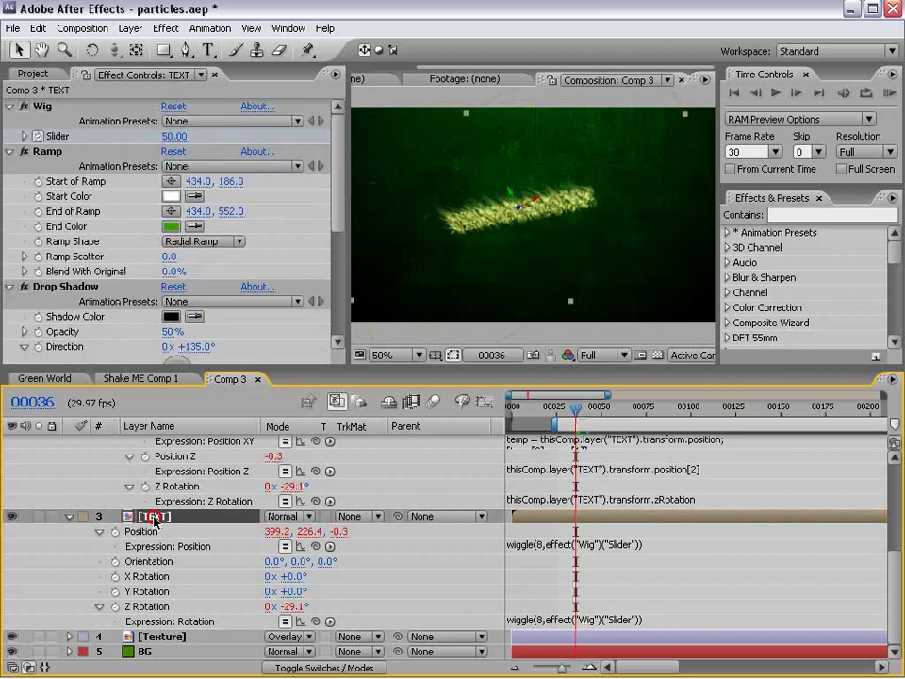
- Scrub forward to view particles around the text, then return to frame 68
mouse_move(575, 408)
mouse_down()
mouse_move(617, 407)
mouse_move(565, 407)
mouse_move(604, 408)
mouse_move(592, 411)
mouse_up()
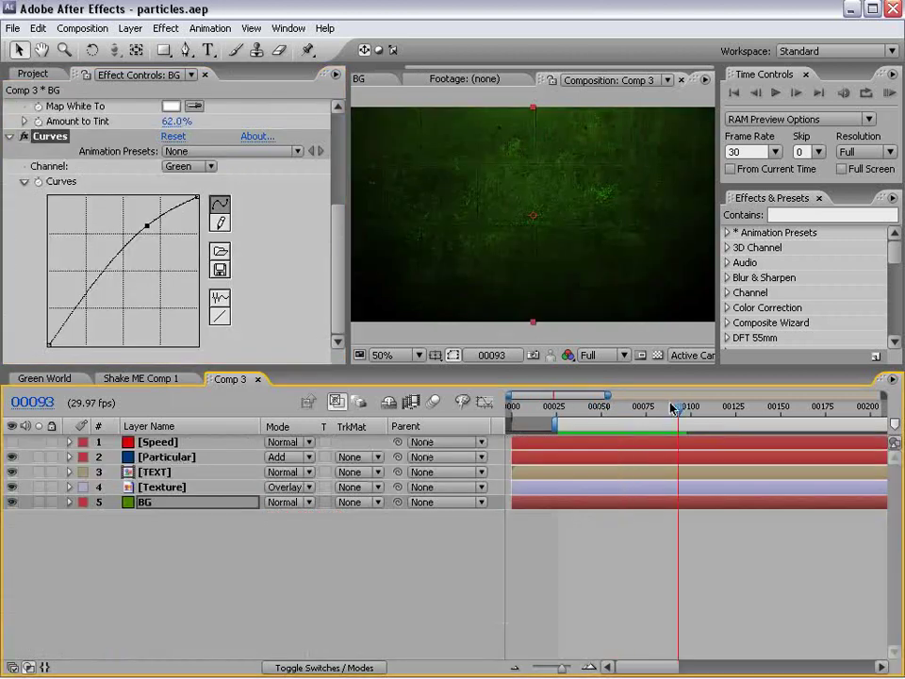
drag(675, 407, 632, 411)
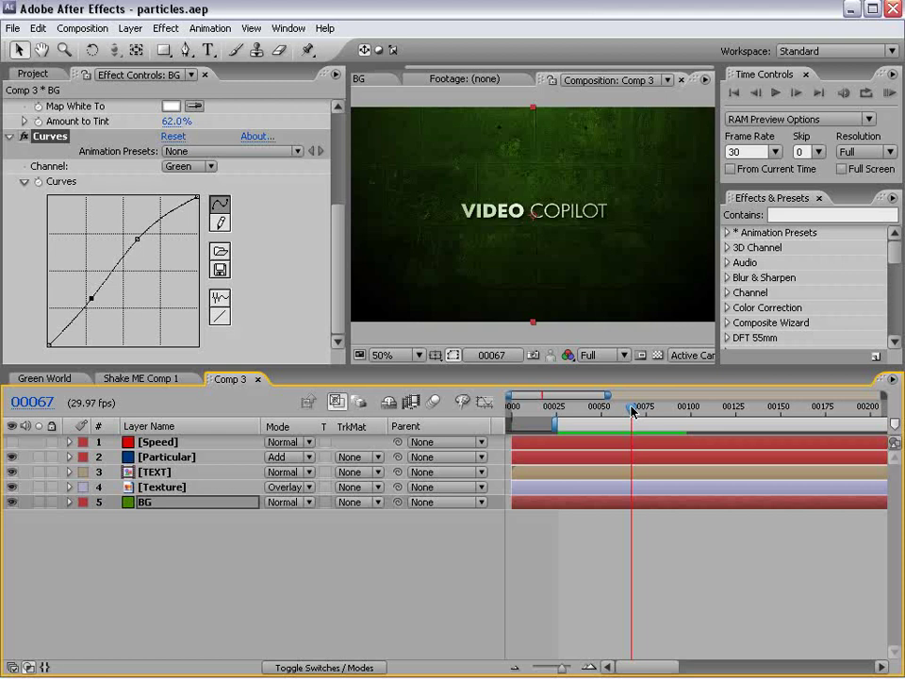
- Show the Project panel with the compositions, folders and Texture image
click(33, 74)
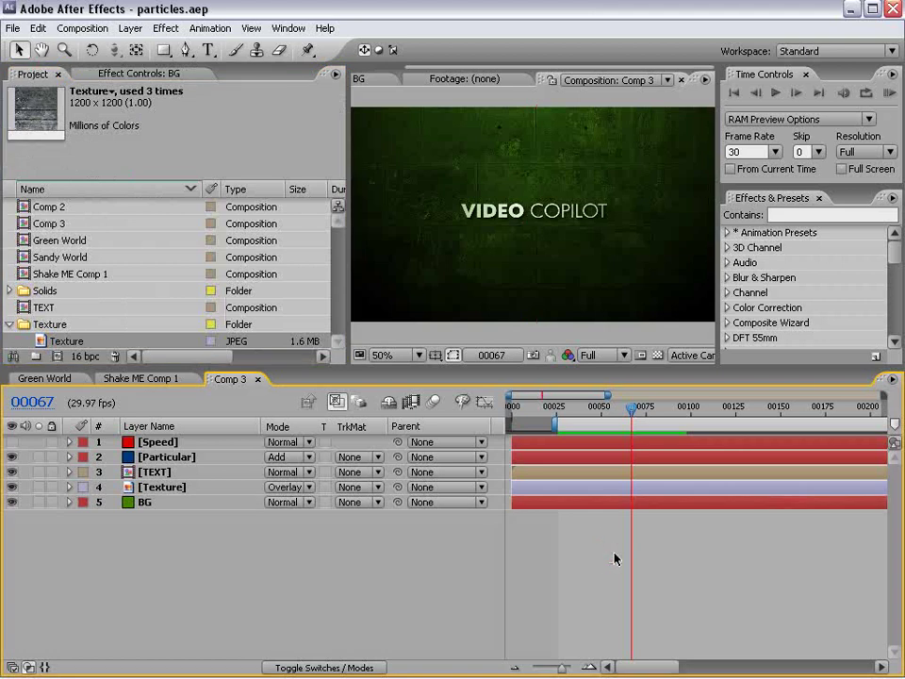